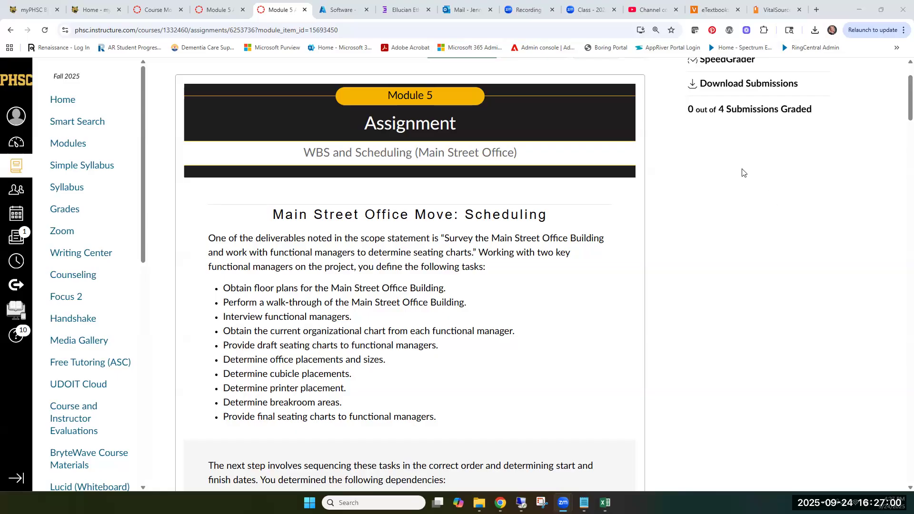
Step: Examine the Main Street Office Move assignment's task list and the Project Tasks table with its dependencies
scroll(326, 232, "down", 1)
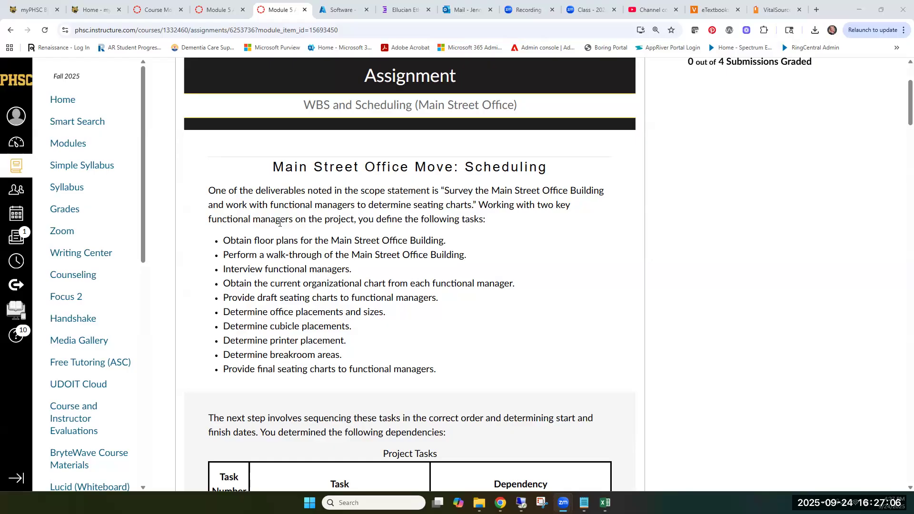
scroll(303, 169, "down", 3)
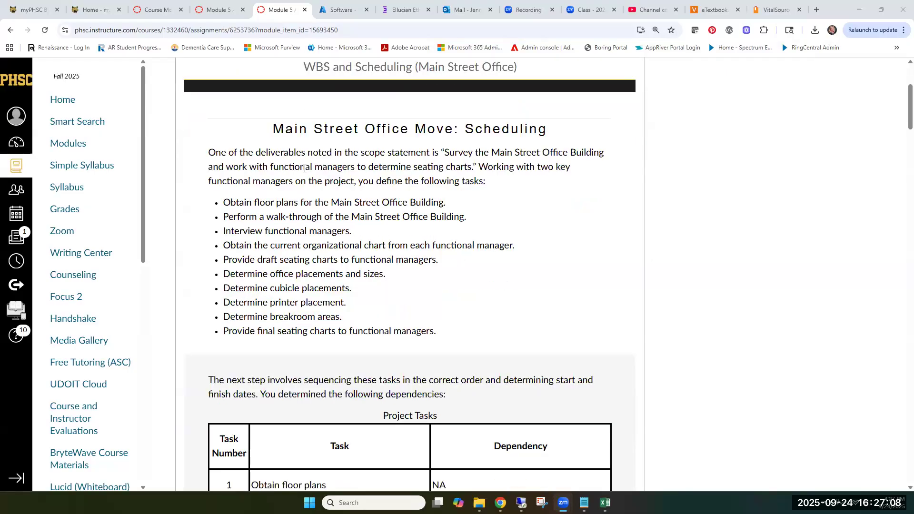
scroll(303, 168, "up", 1)
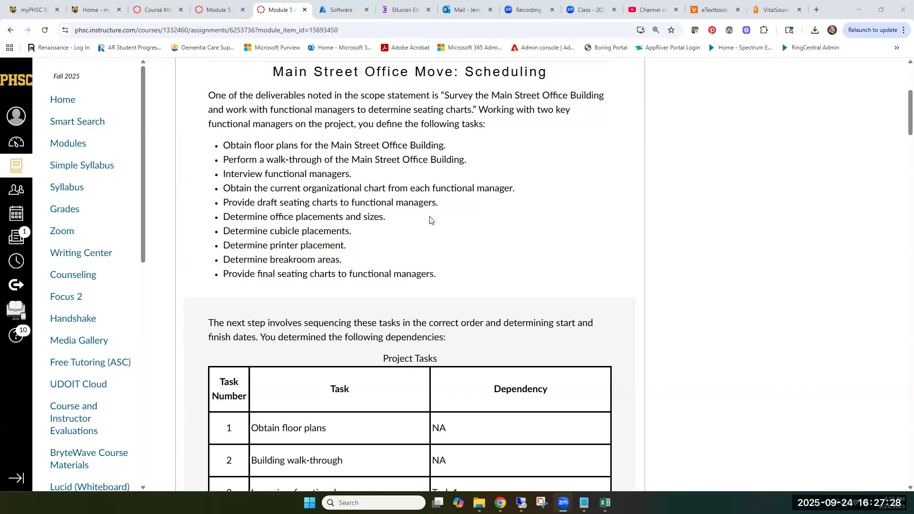
scroll(464, 242, "down", 1)
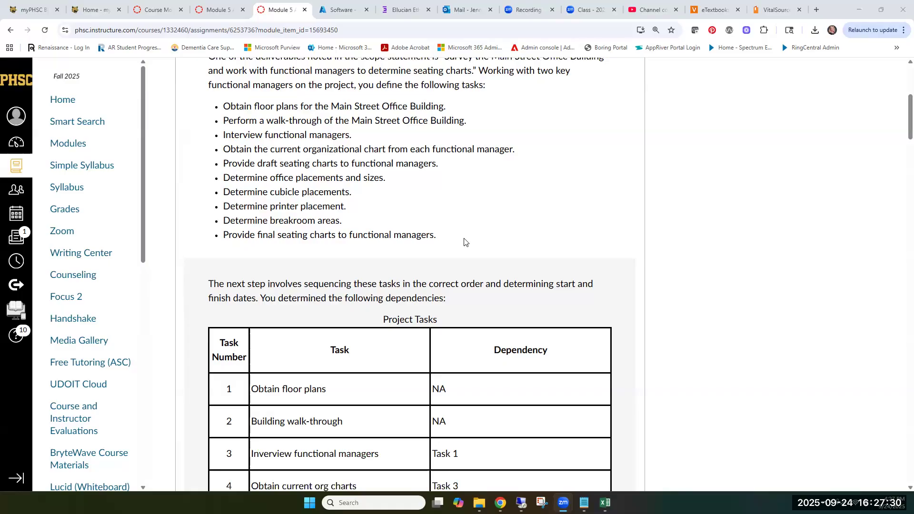
scroll(465, 241, "down", 3)
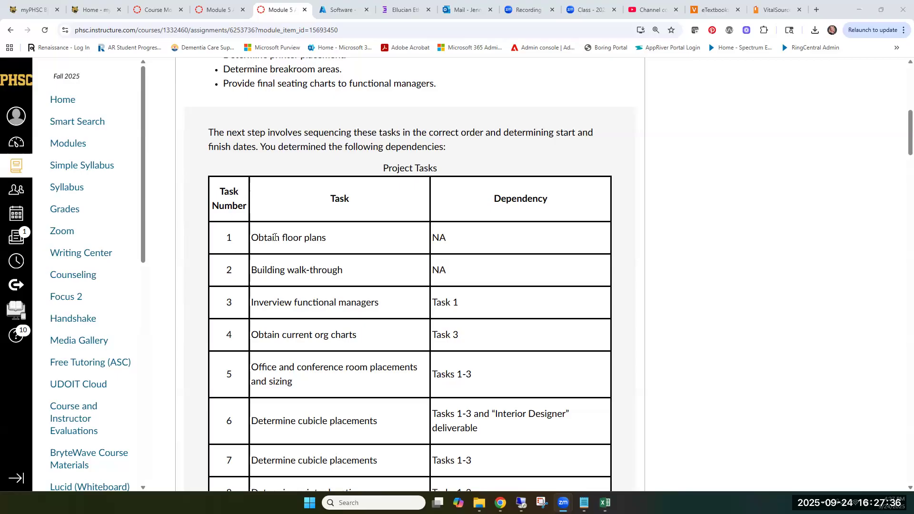
scroll(281, 221, "up", 2)
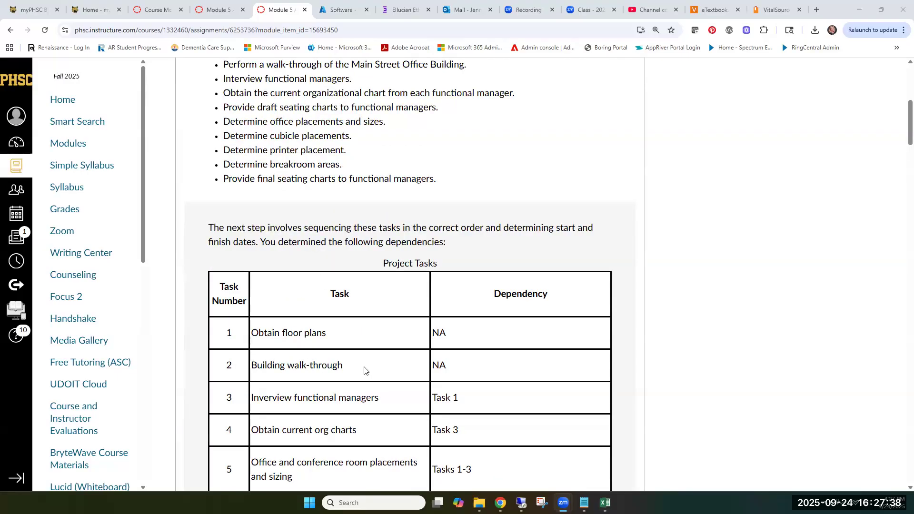
scroll(337, 300, "down", 3)
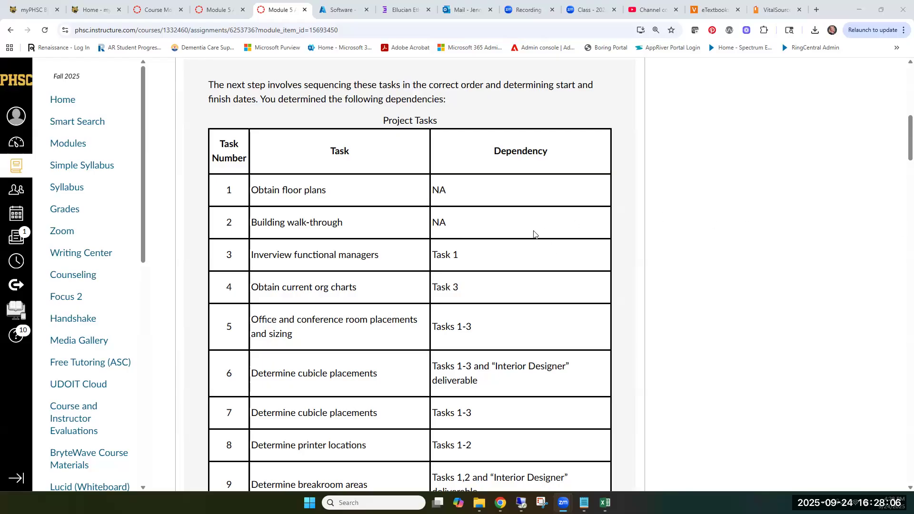
scroll(533, 241, "down", 7)
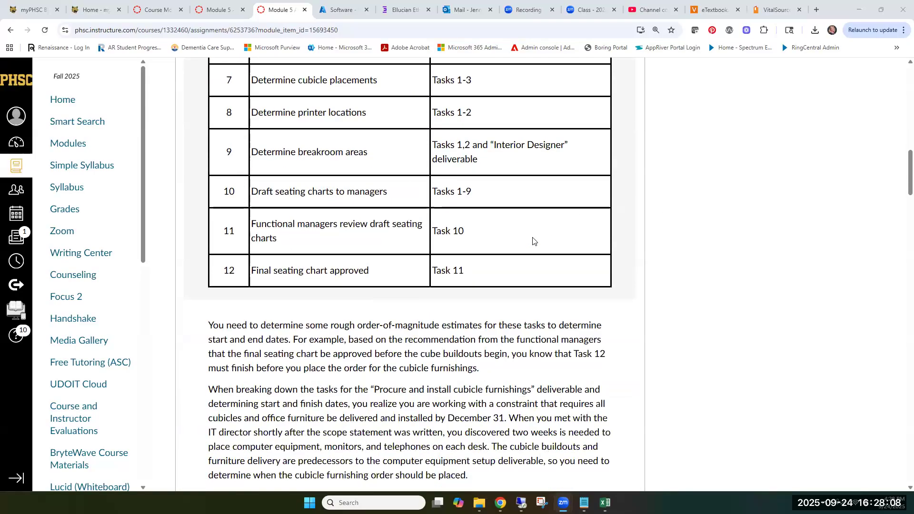
Step: Read the case study's scheduling estimates, delivery deadlines and cubicle furnishing constraints, down to the Microsoft Project file instructions
scroll(533, 241, "down", 2)
scroll(535, 241, "down", 2)
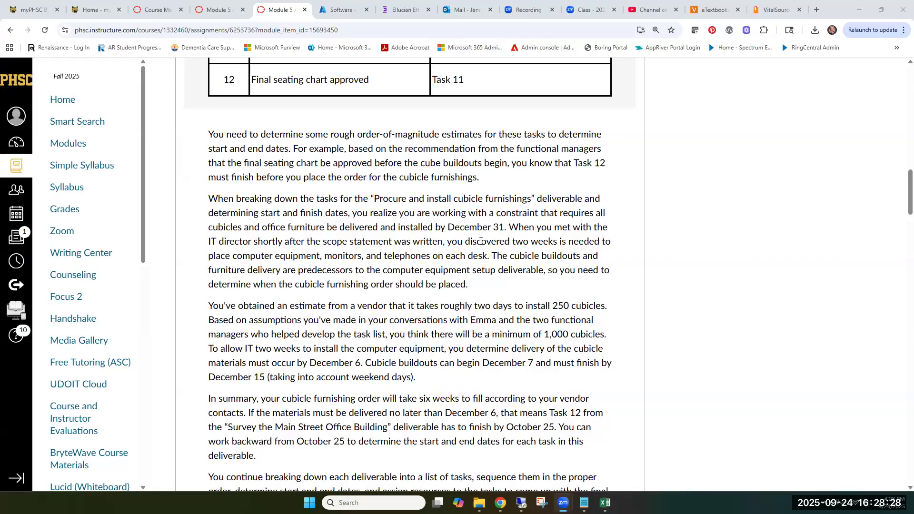
scroll(471, 244, "down", 4)
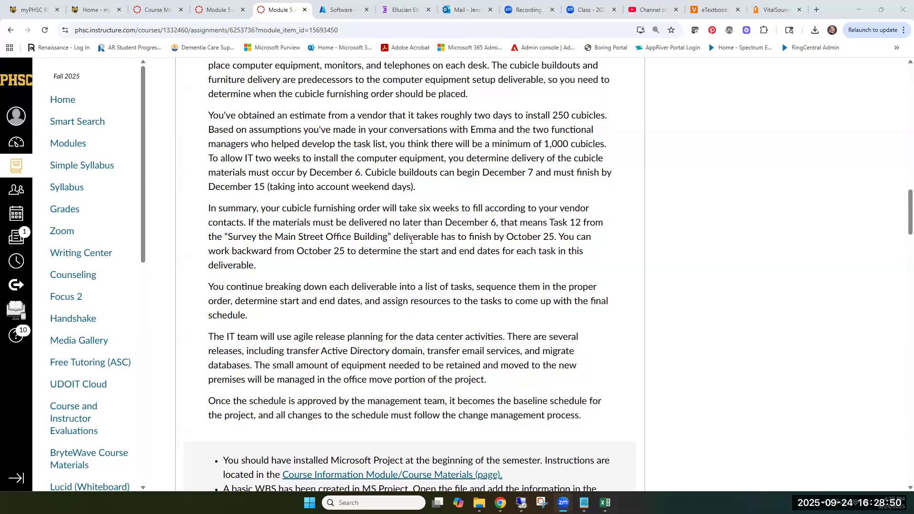
scroll(411, 239, "down", 2)
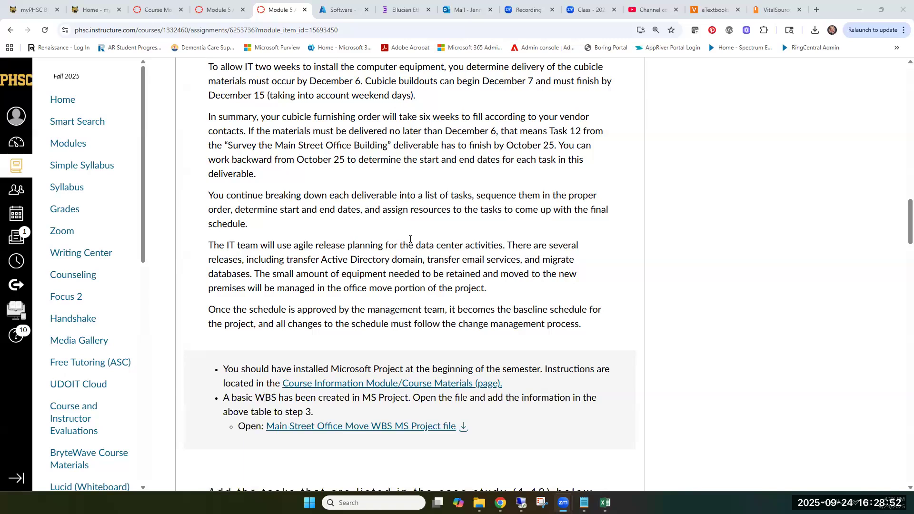
scroll(410, 239, "down", 3)
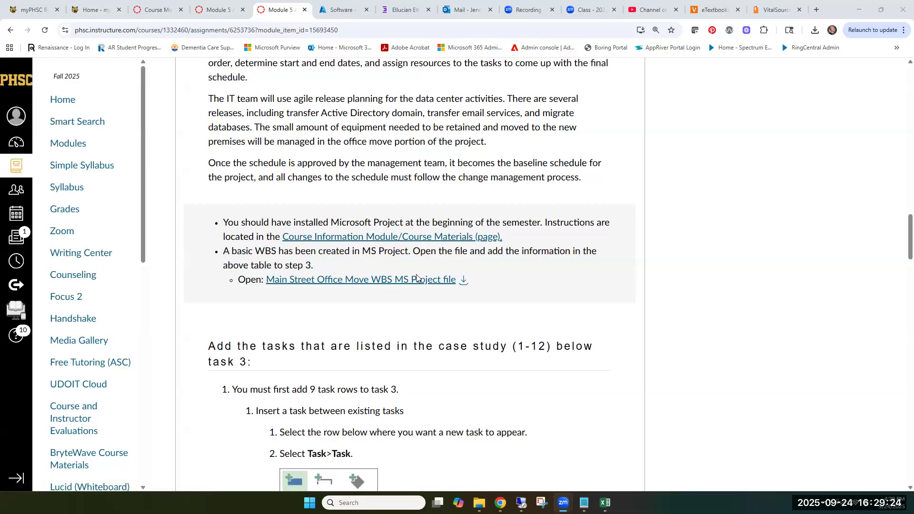
Step: Download the Main Street Office Move WBS MS Project file and open it in a maximized Microsoft Project window
left_click(464, 282)
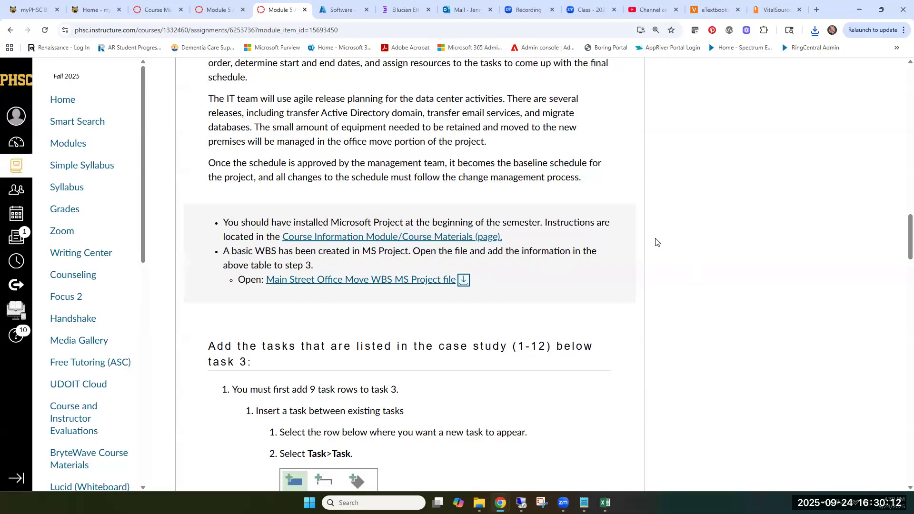
left_click(815, 30)
left_click(733, 74)
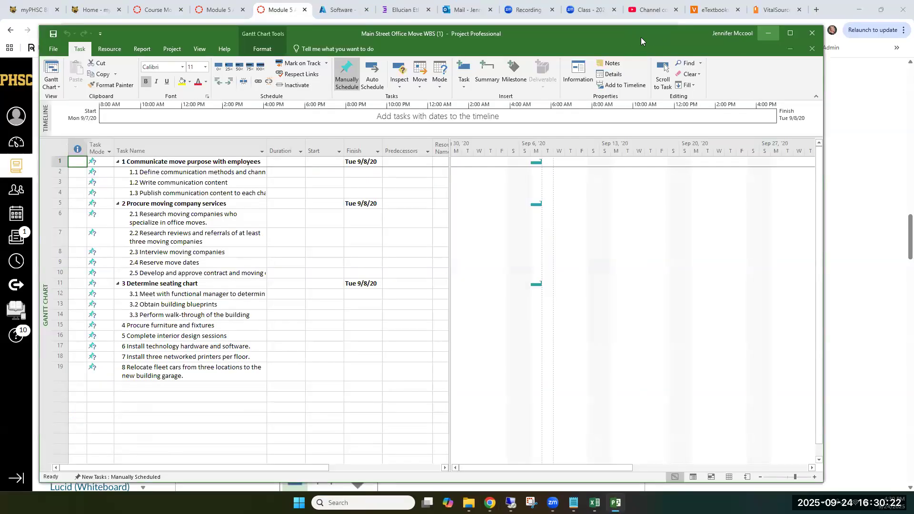
left_click_drag(641, 37, 656, 25)
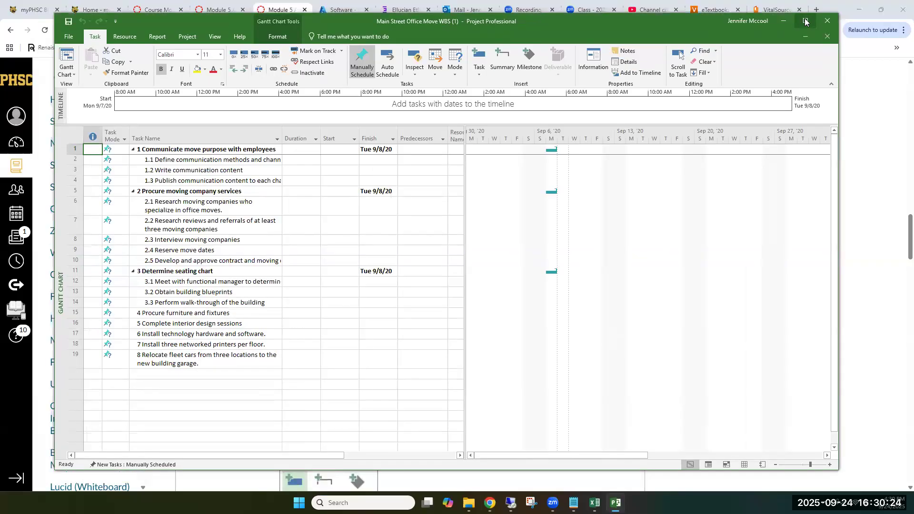
left_click(806, 22)
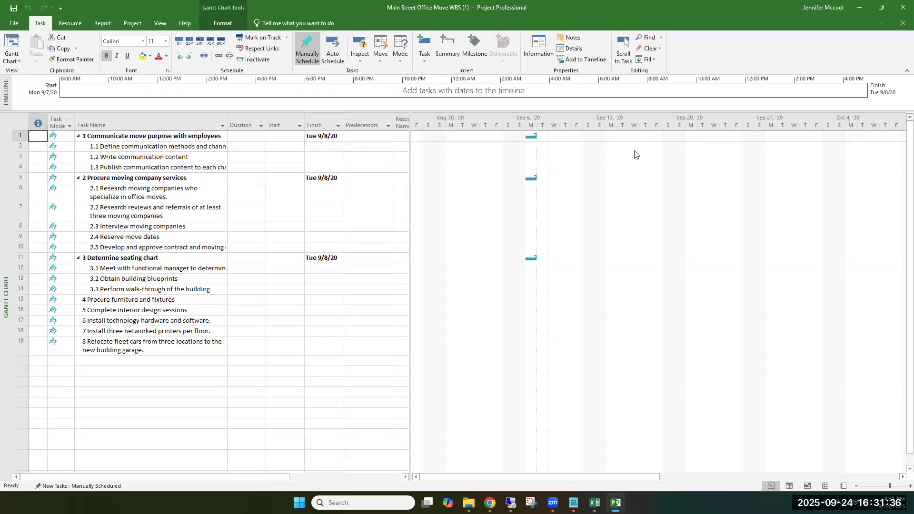
Step: Switch back to the assignment page in Chrome and examine the instructions for inserting task rows and entering the 12 tasks
left_click(855, 8)
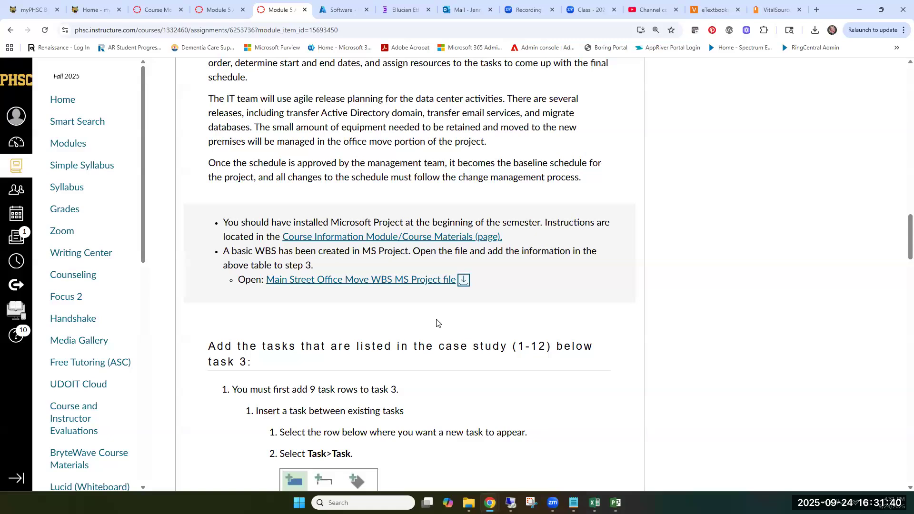
scroll(443, 319, "down", 4)
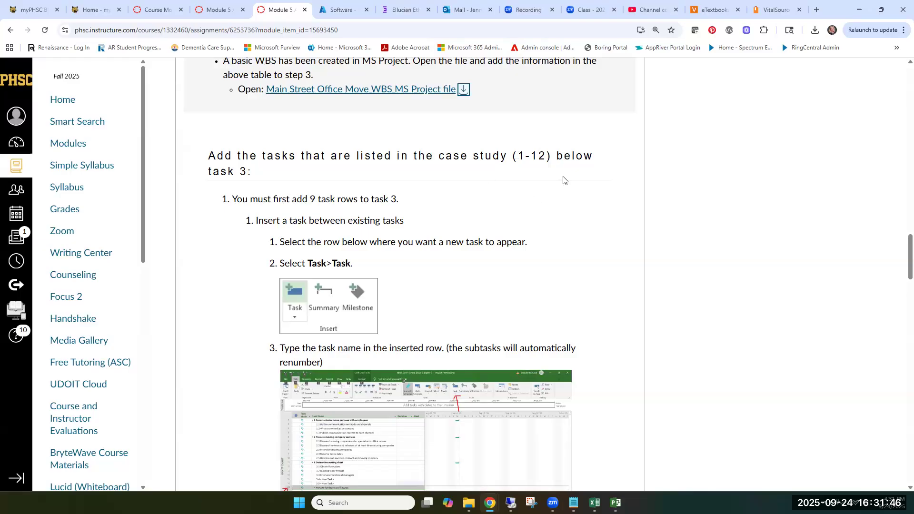
scroll(464, 314, "down", 1)
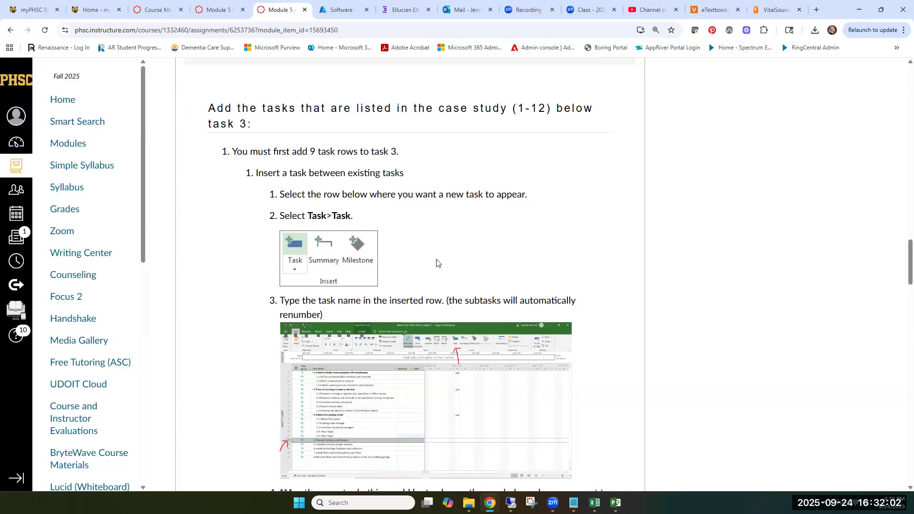
scroll(436, 259, "down", 2)
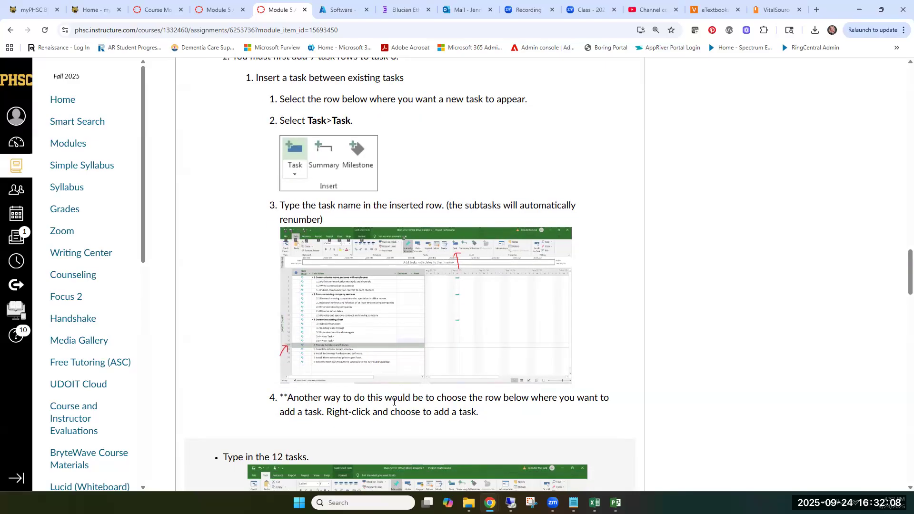
scroll(599, 334, "down", 2)
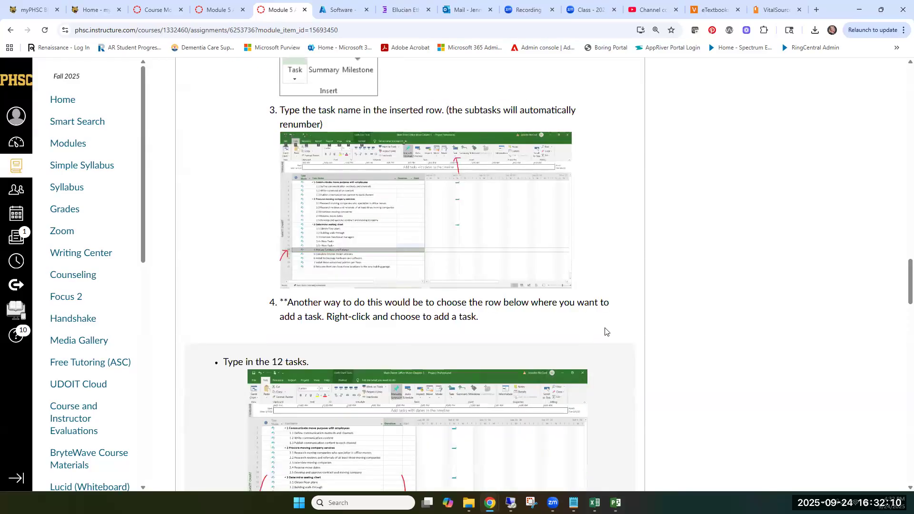
scroll(606, 261, "down", 2)
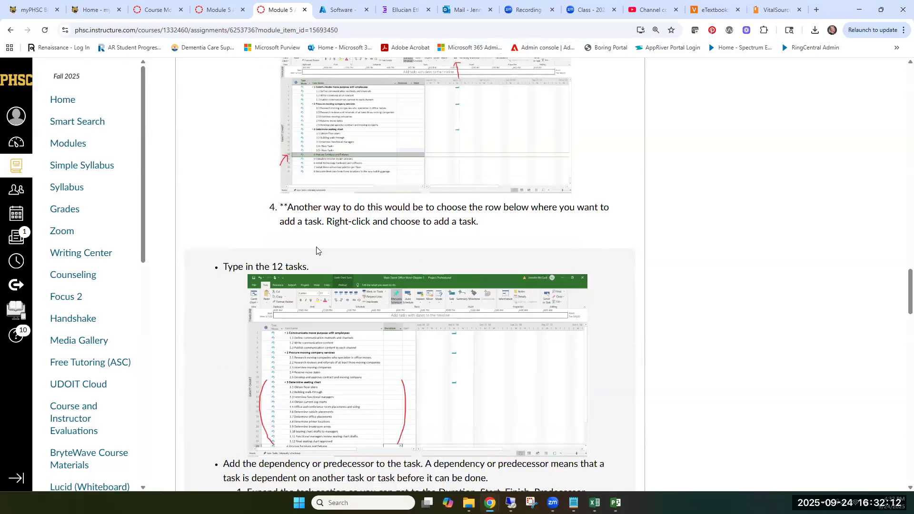
scroll(285, 214, "down", 2)
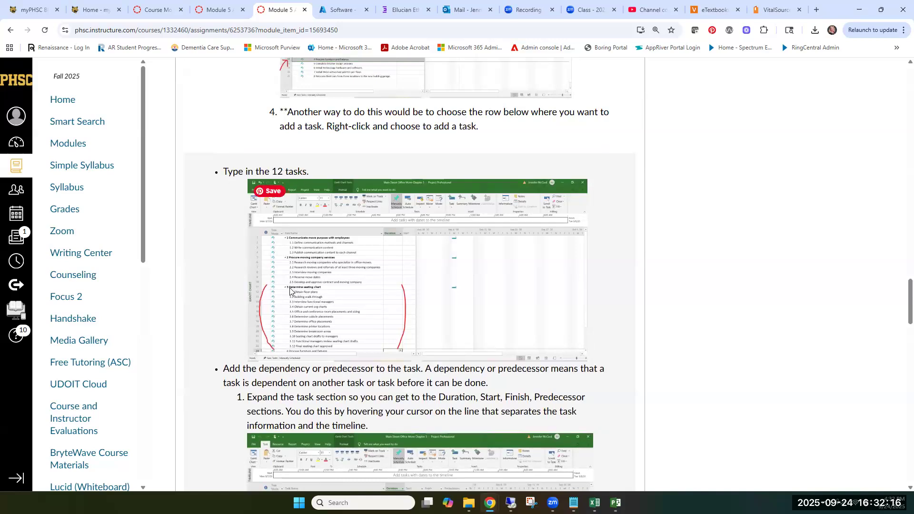
scroll(371, 272, "down", 1)
scroll(394, 272, "down", 1)
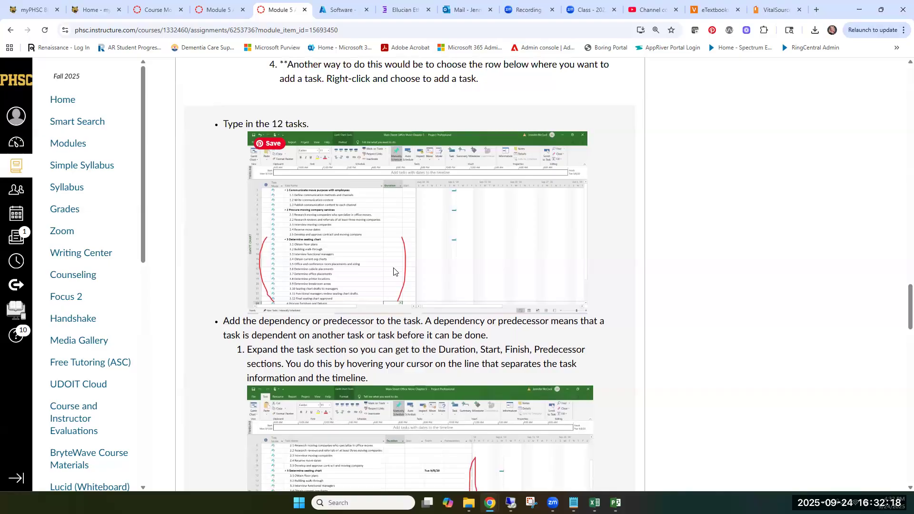
Step: Review the Project Tasks table again for the names and dependencies of tasks 1 to 12
scroll(394, 271, "up", 15)
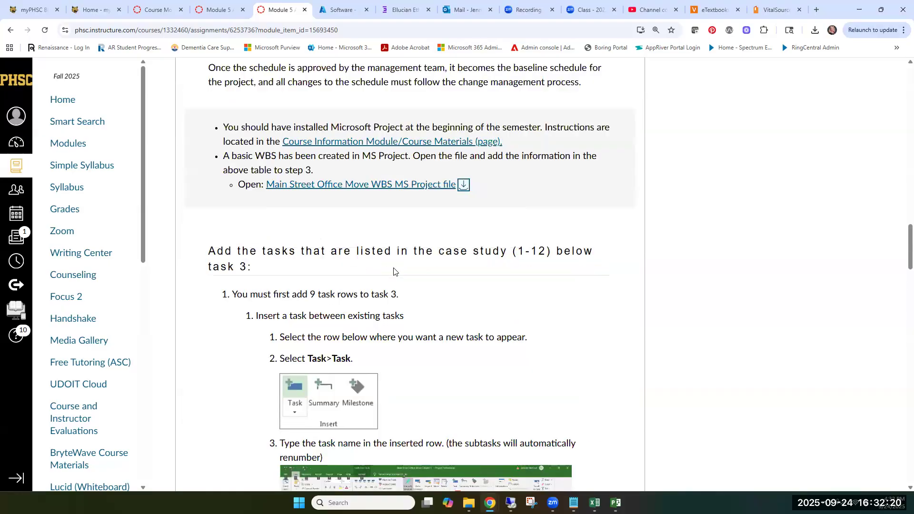
scroll(393, 271, "up", 15)
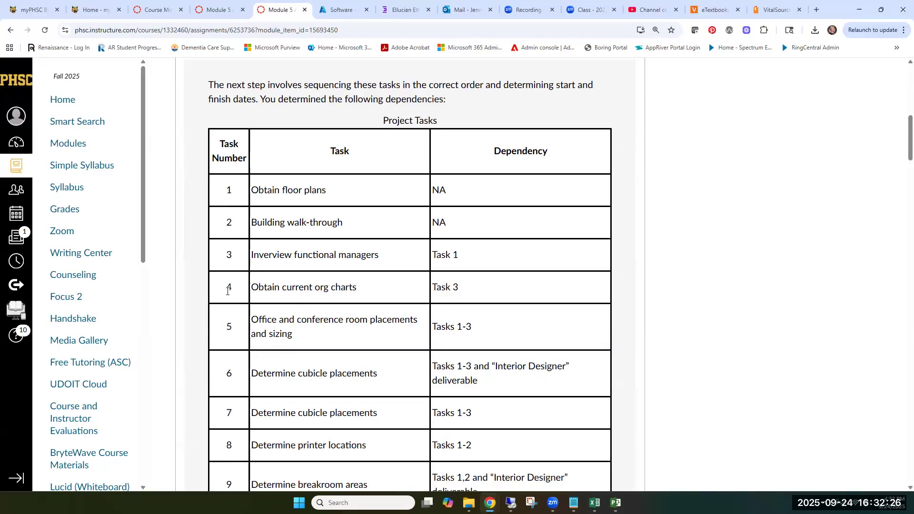
scroll(240, 385, "down", 1)
scroll(240, 385, "down", 1)
scroll(236, 374, "down", 3)
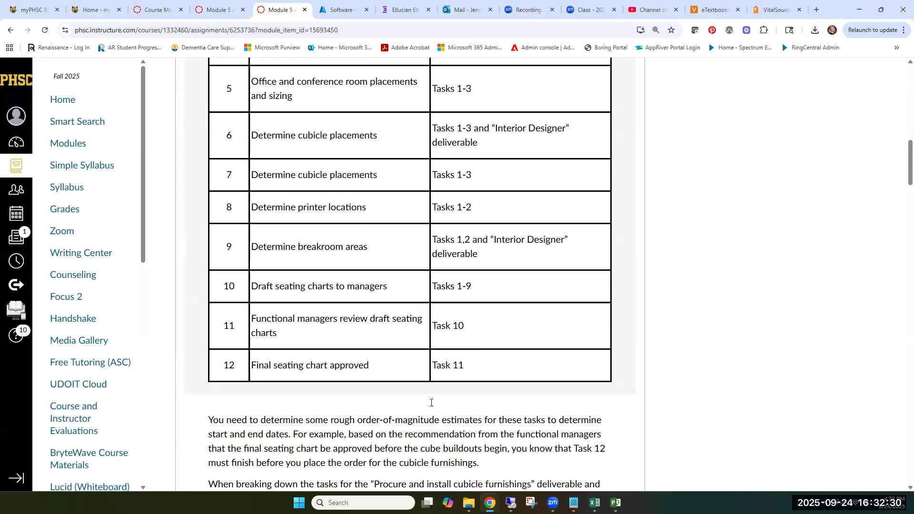
scroll(431, 402, "down", 4)
scroll(430, 402, "down", 18)
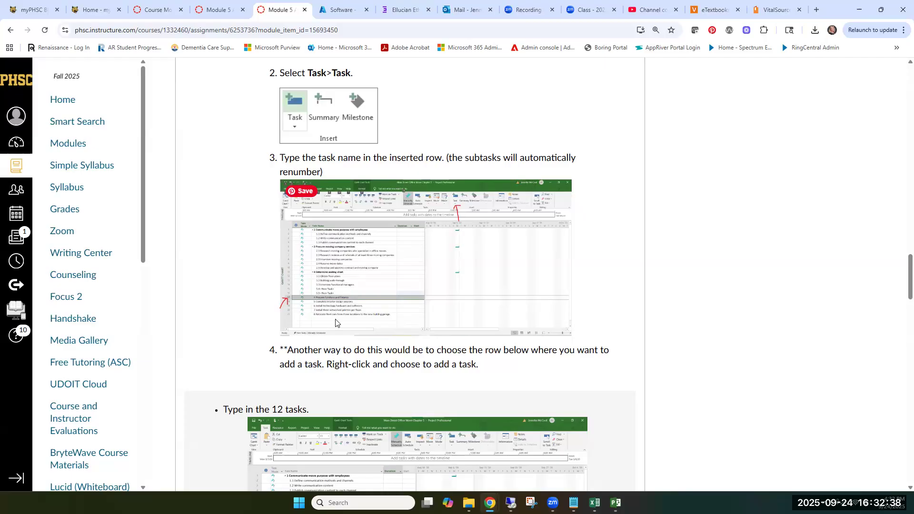
Step: Examine the instructions for expanding the task section, adding predecessors and adding three tasks below Procure Furniture and Fixtures
scroll(376, 316, "down", 5)
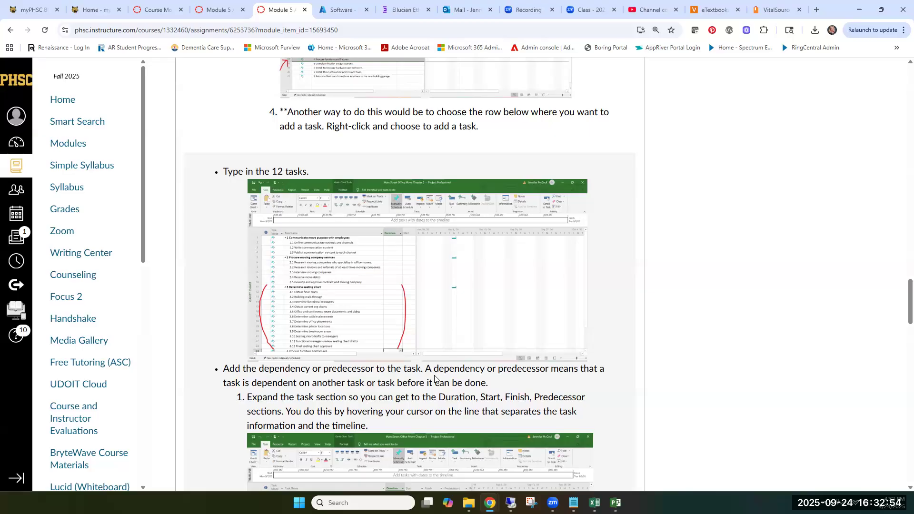
scroll(453, 370, "down", 1)
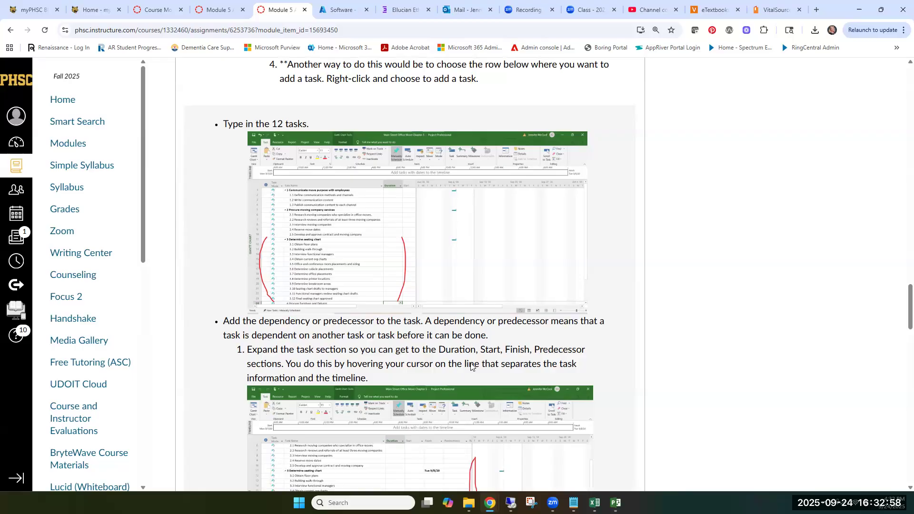
scroll(486, 357, "down", 2)
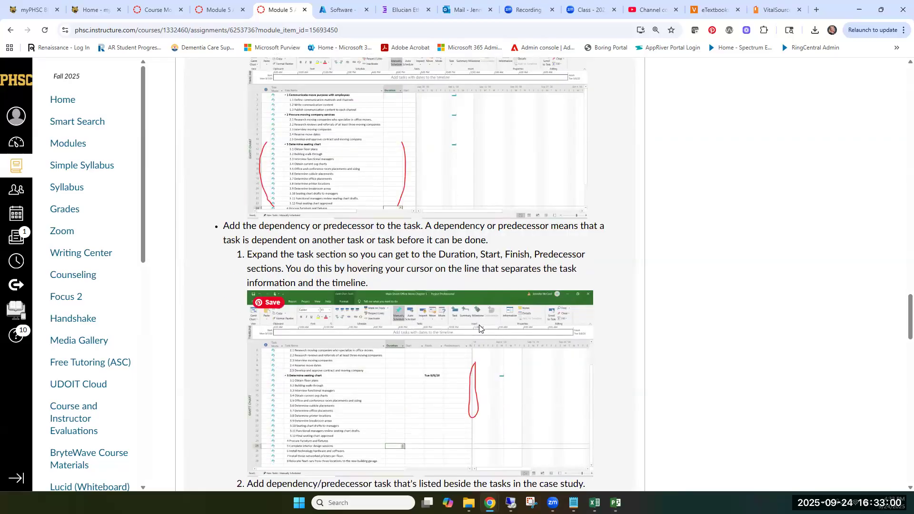
scroll(479, 329, "down", 2)
scroll(479, 326, "down", 2)
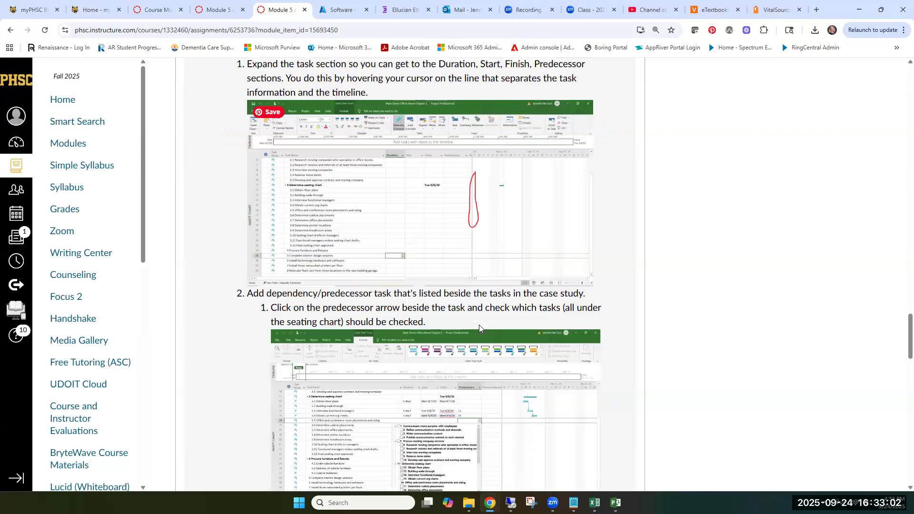
scroll(479, 326, "down", 2)
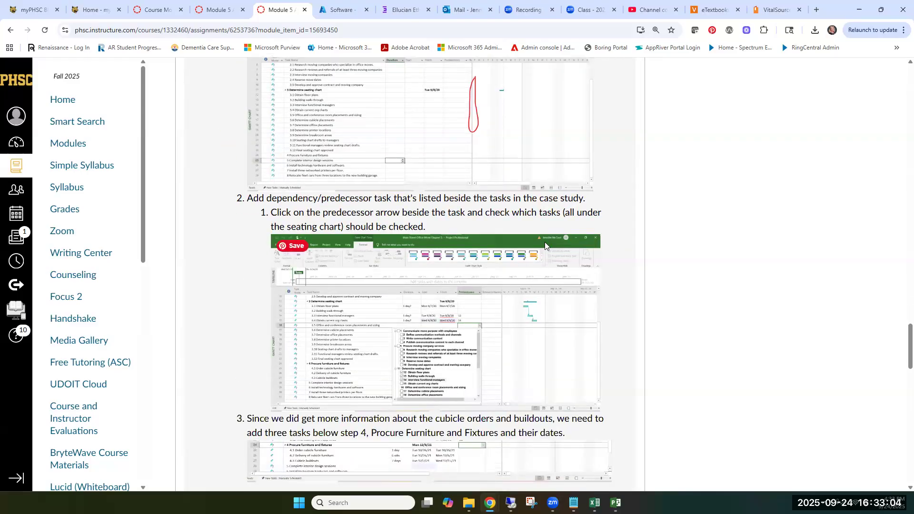
scroll(543, 235, "up", 7)
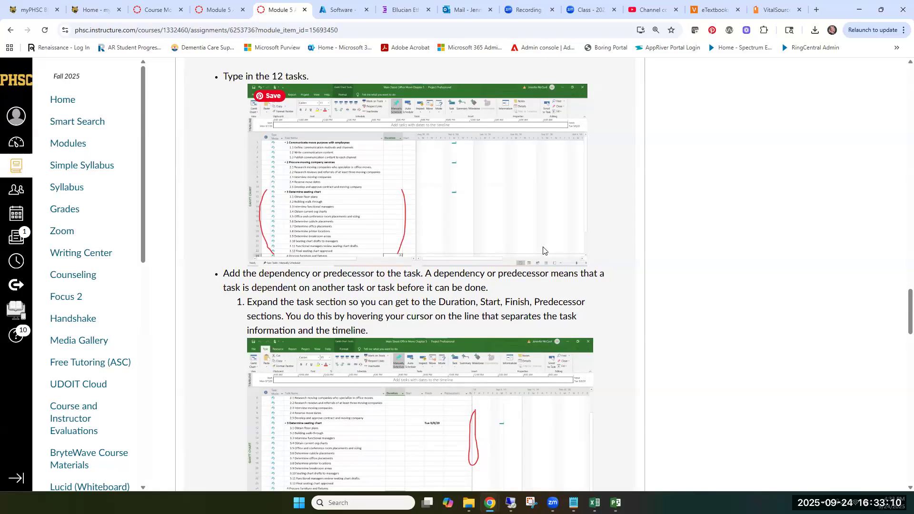
scroll(543, 251, "up", 3)
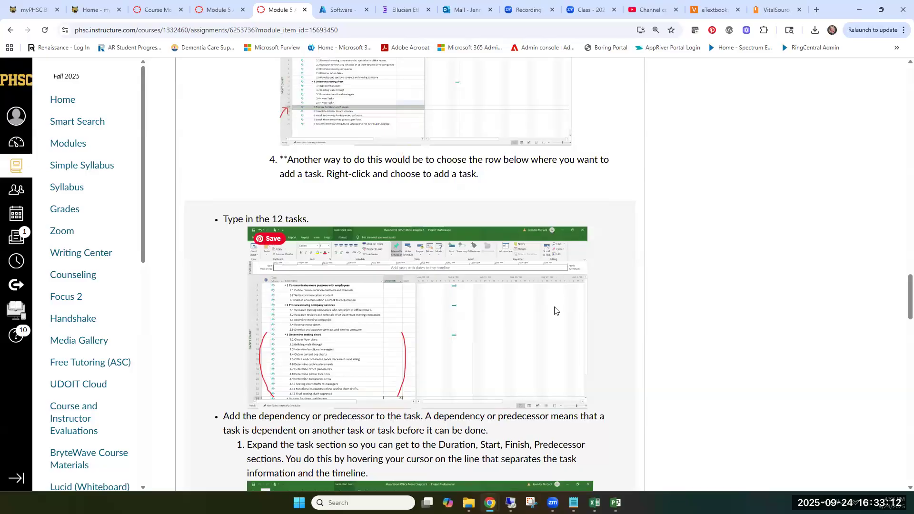
Step: Duplicate the assignment tab at the Project Tasks table and move the copy out into its own window for reference
scroll(554, 310, "down", 1)
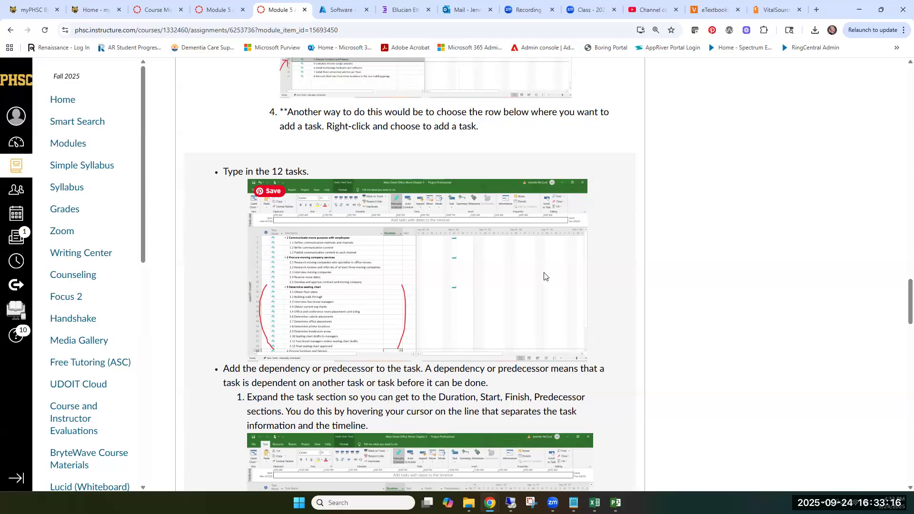
scroll(546, 276, "up", 1)
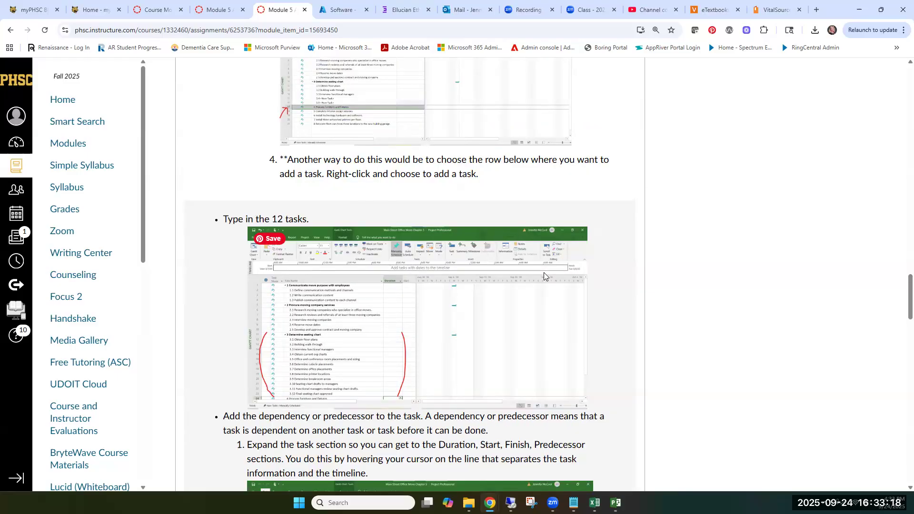
scroll(544, 276, "up", 14)
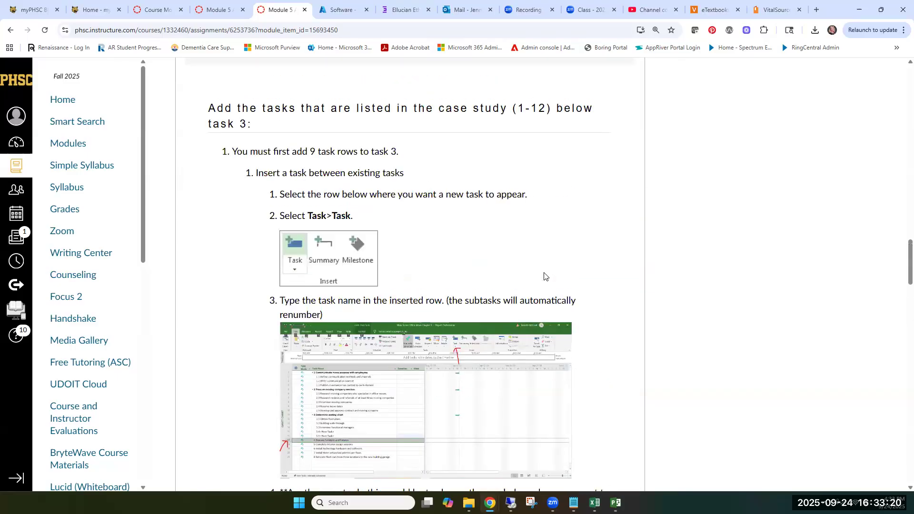
scroll(544, 276, "up", 12)
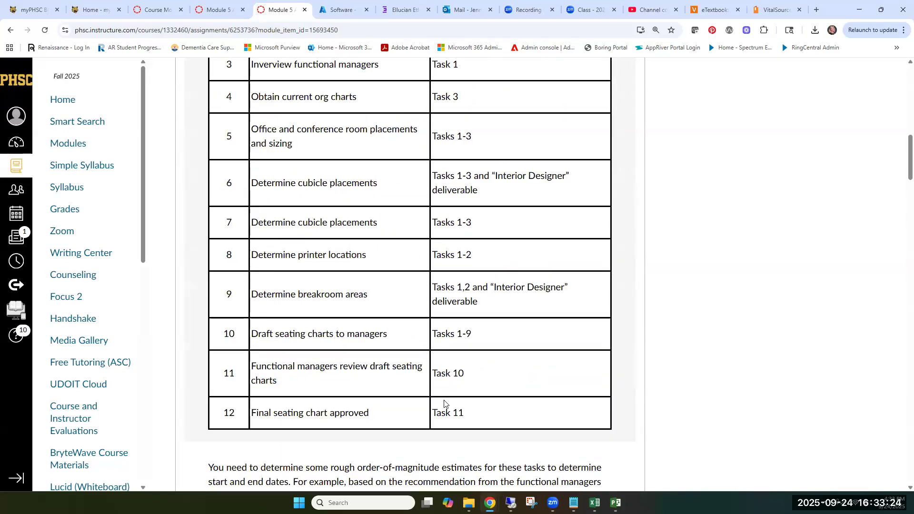
scroll(444, 404, "up", 1)
scroll(415, 147, "up", 2)
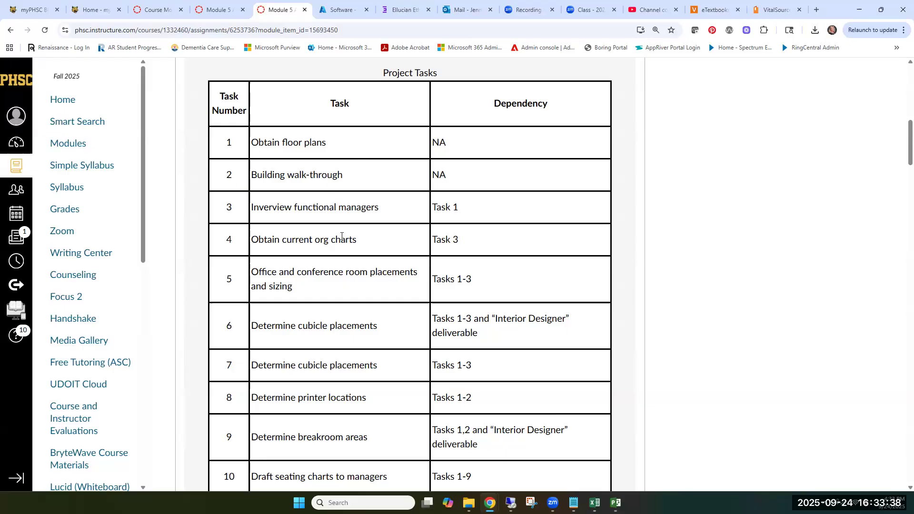
right_click(282, 11)
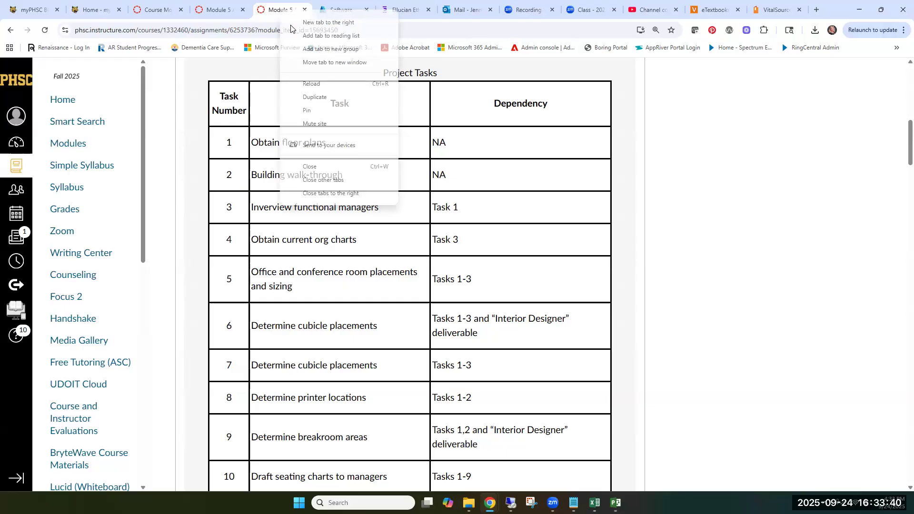
left_click(321, 98)
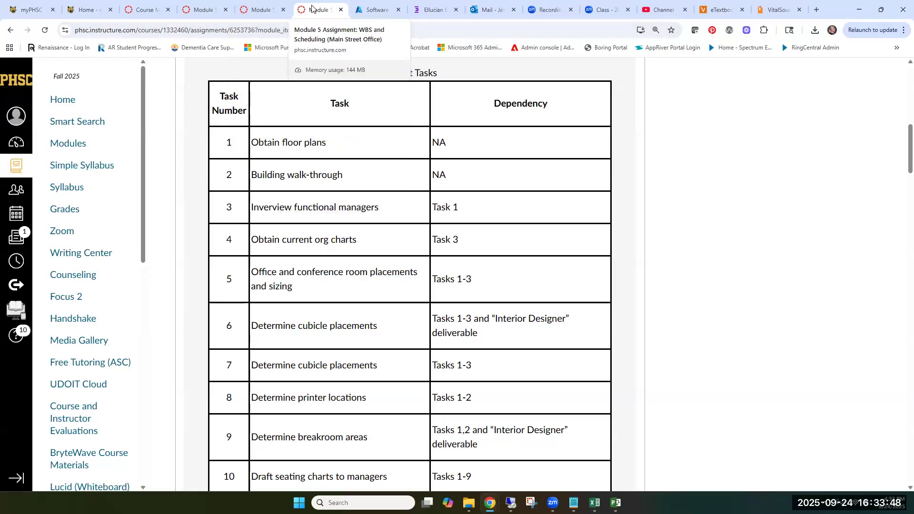
left_click_drag(312, 8, 913, 10)
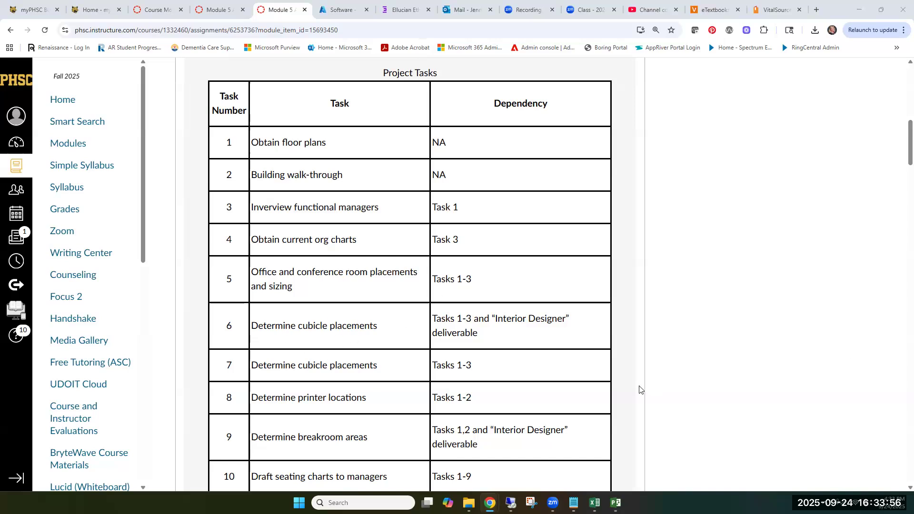
Step: Switch to Microsoft Project and rename subtask 3.1 under Determine seating chart as "Obtain floor plans"
left_click(615, 503)
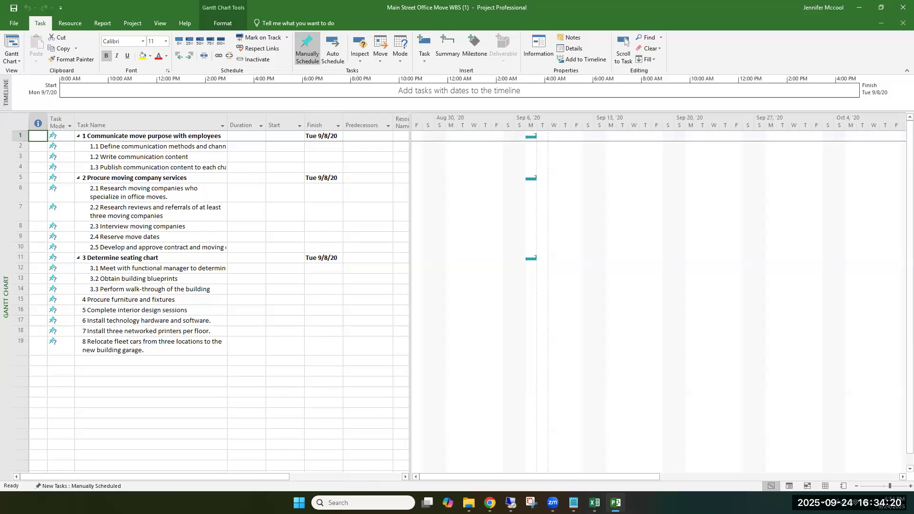
left_click(167, 271)
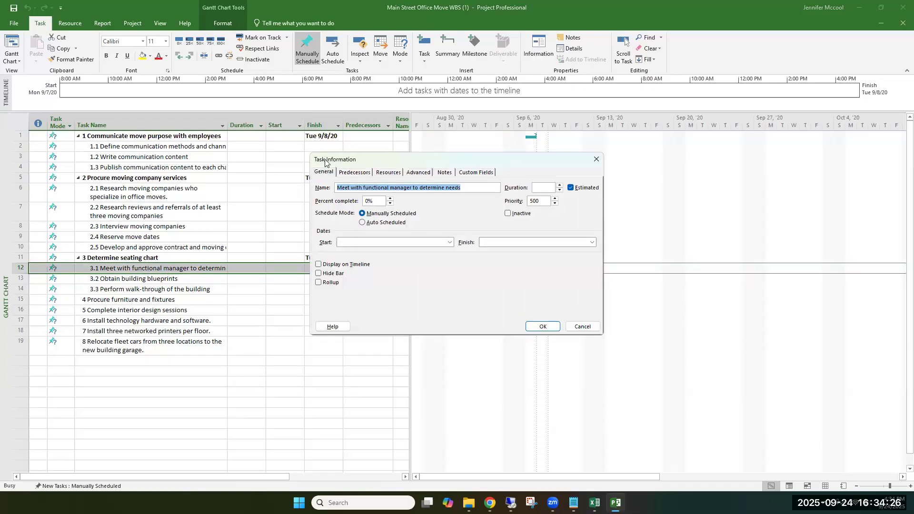
left_click_drag(464, 189, 320, 189)
type("Obtain")
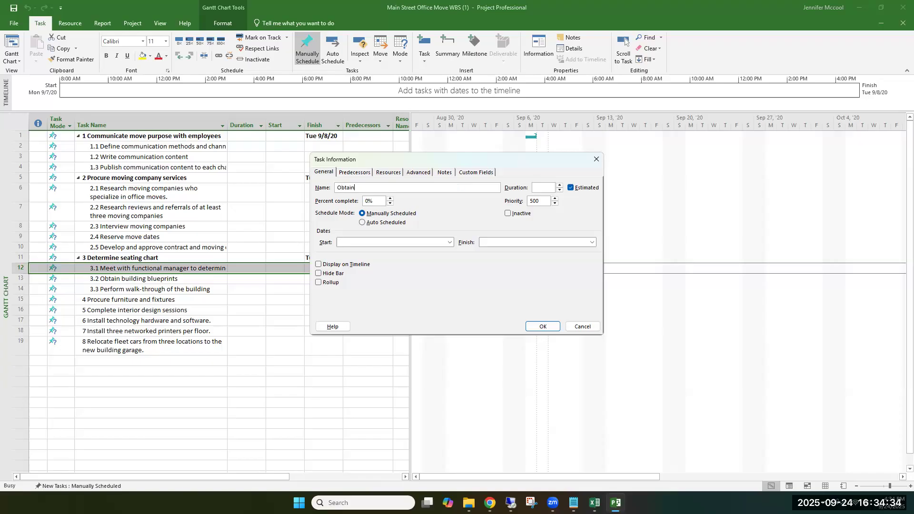
type(" floor plans")
left_click(542, 327)
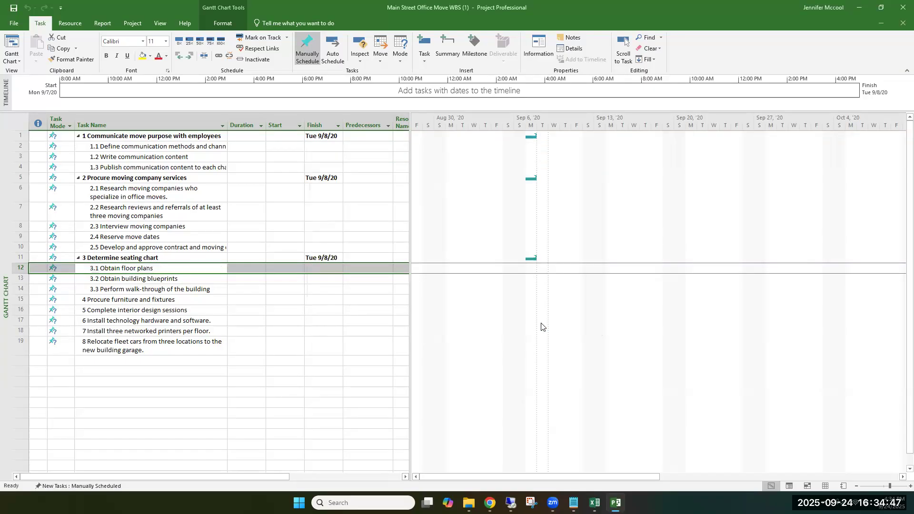
Step: Rename subtask 3.2 under Determine seating chart as "Building walk-through"
double_click(138, 283)
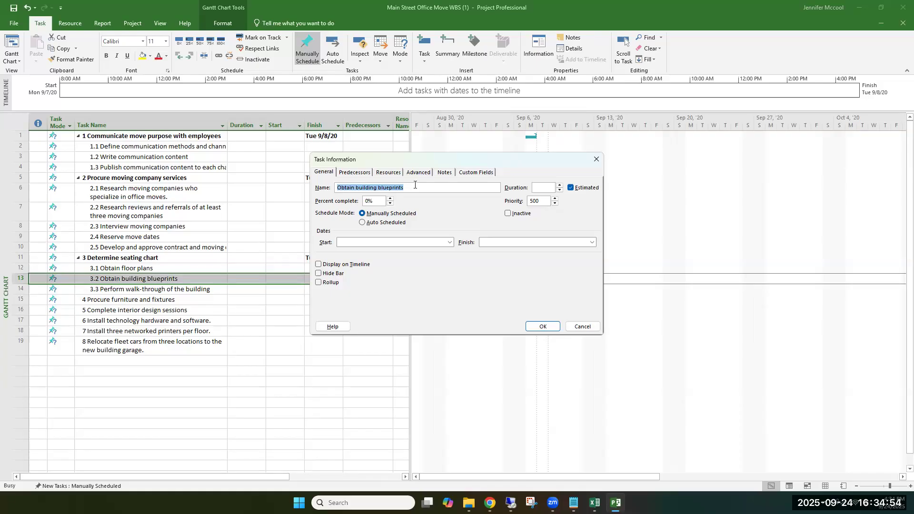
type("Building walk")
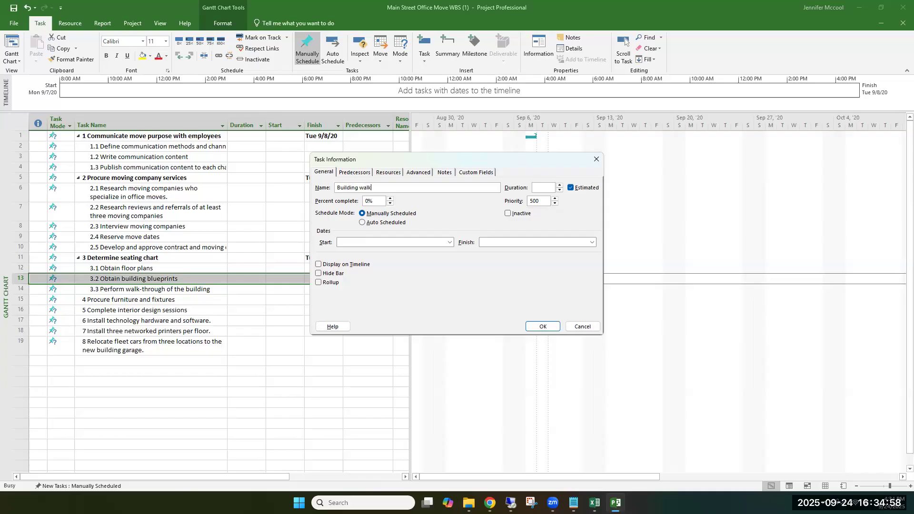
type("-through")
left_click(542, 327)
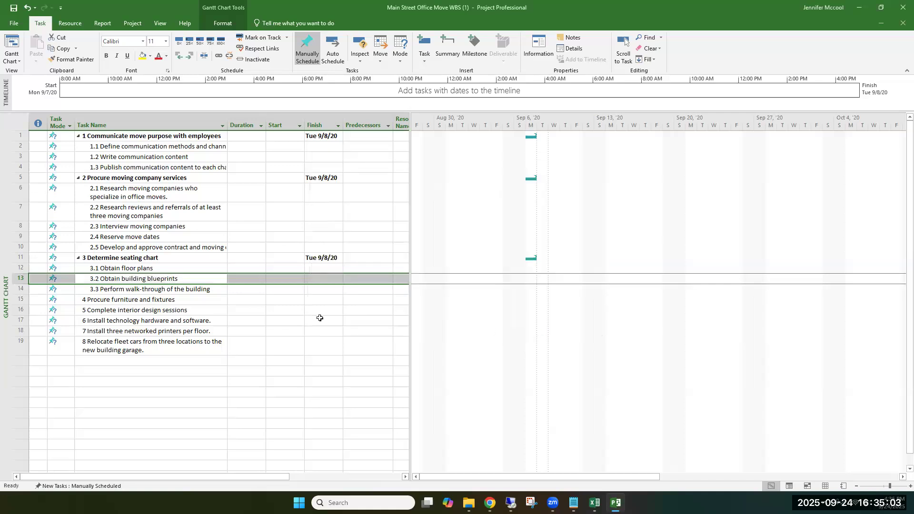
Step: Rename subtask 3.3 under Determine seating chart as "Interview functional managers"
double_click(147, 291)
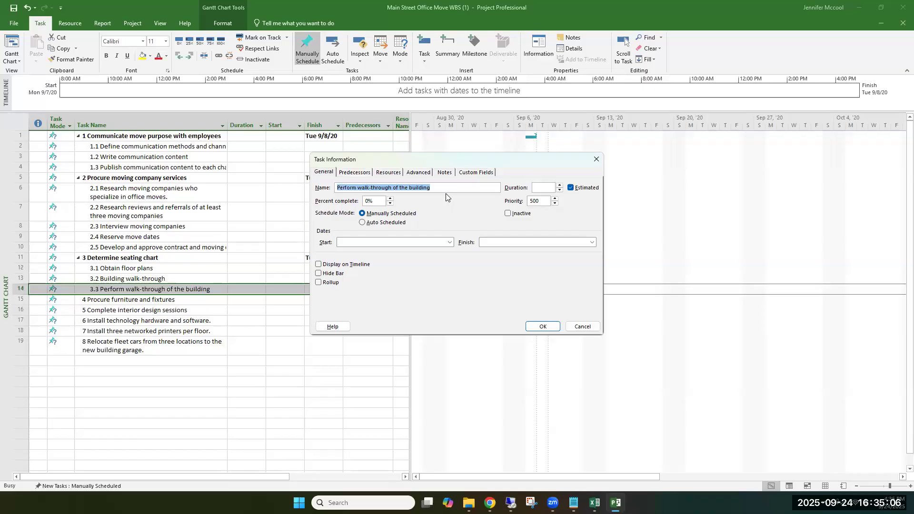
type("I")
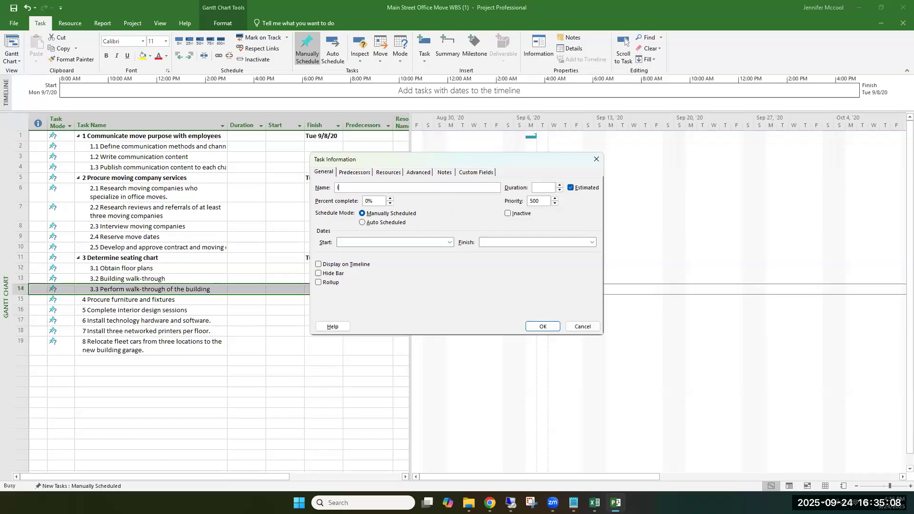
type("nterview functional managers")
left_click(543, 327)
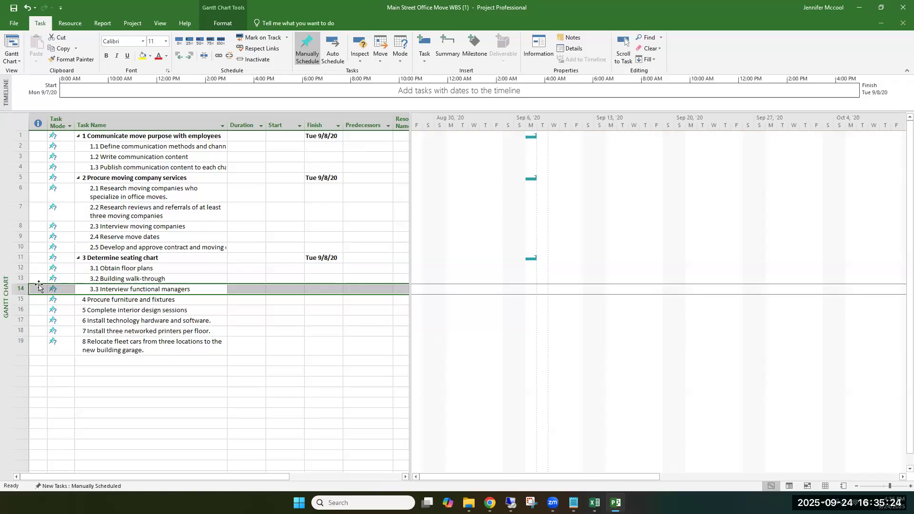
Step: Insert a new task above Procure furniture and fixtures and name it "Obtain current org charts"
left_click(19, 290)
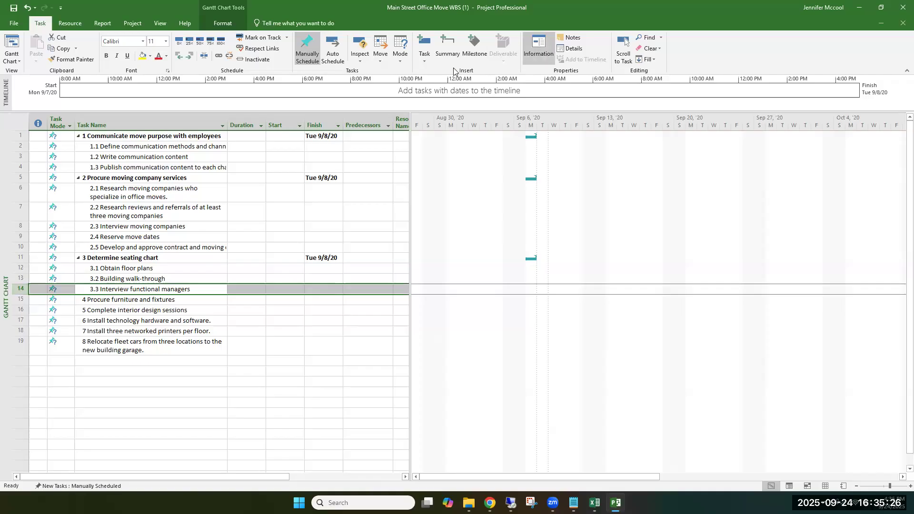
left_click(427, 62)
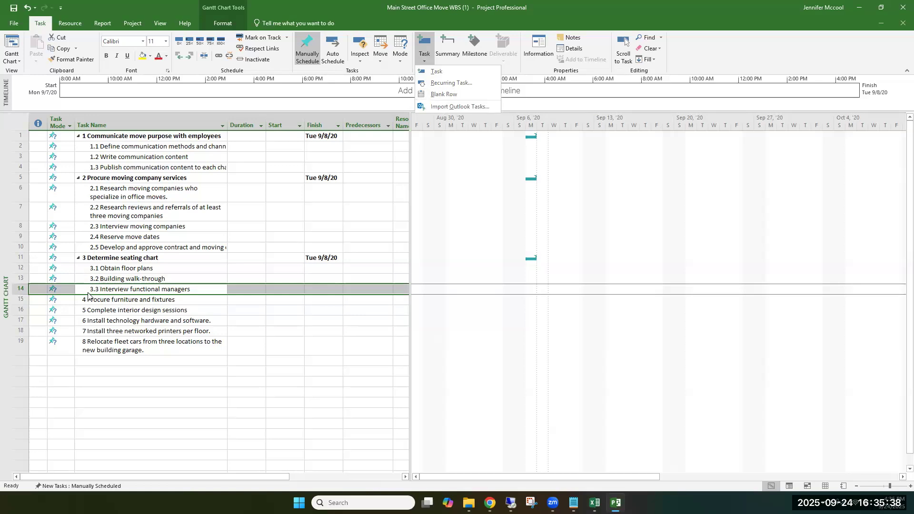
left_click(20, 301)
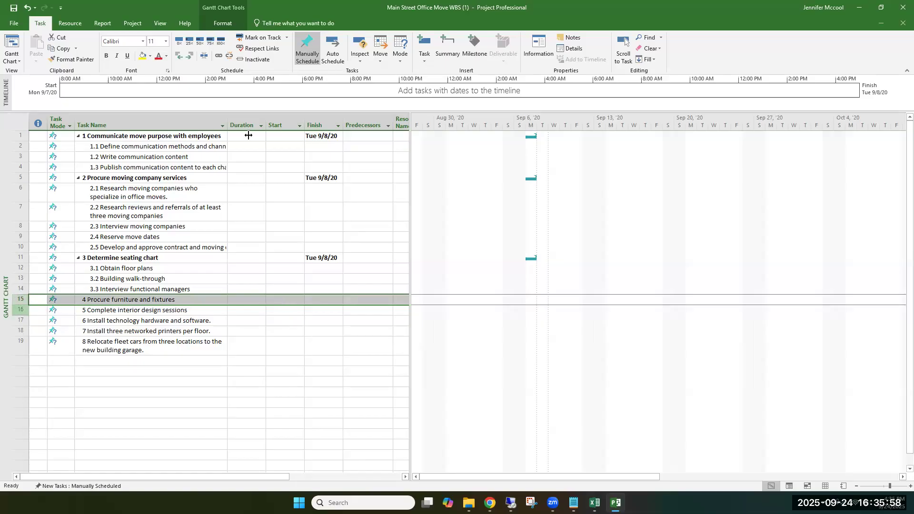
left_click(425, 44)
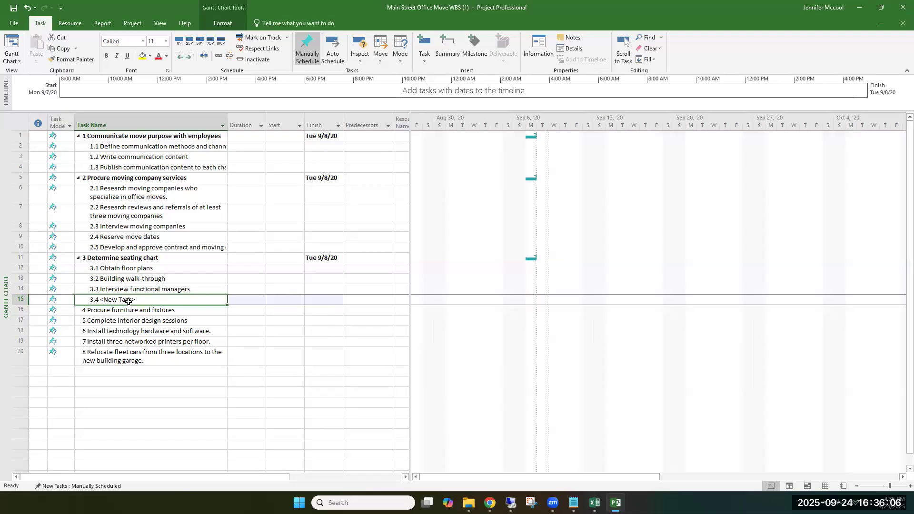
double_click(134, 300)
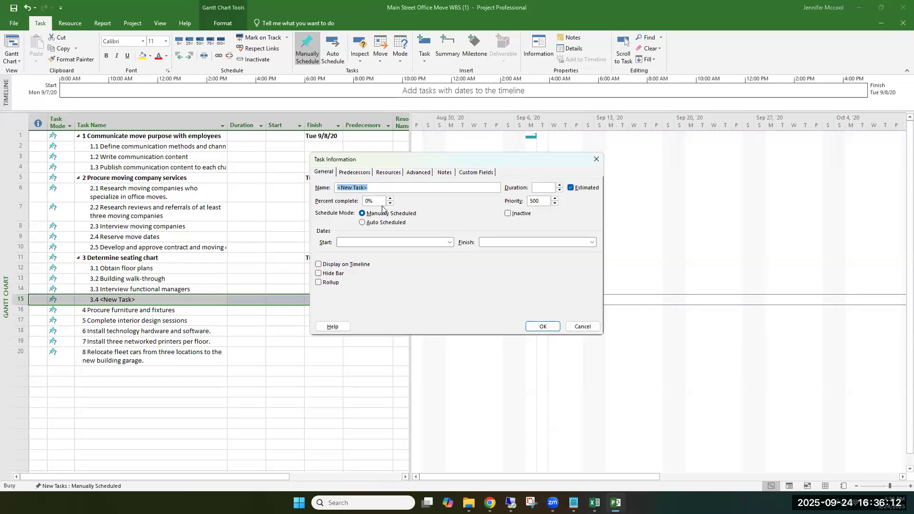
type("Obtai")
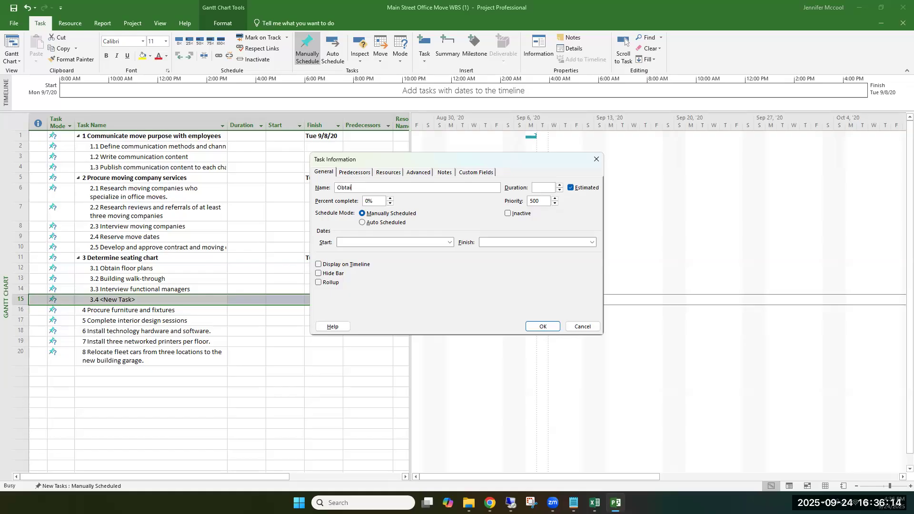
type("n current org charts")
left_click(542, 328)
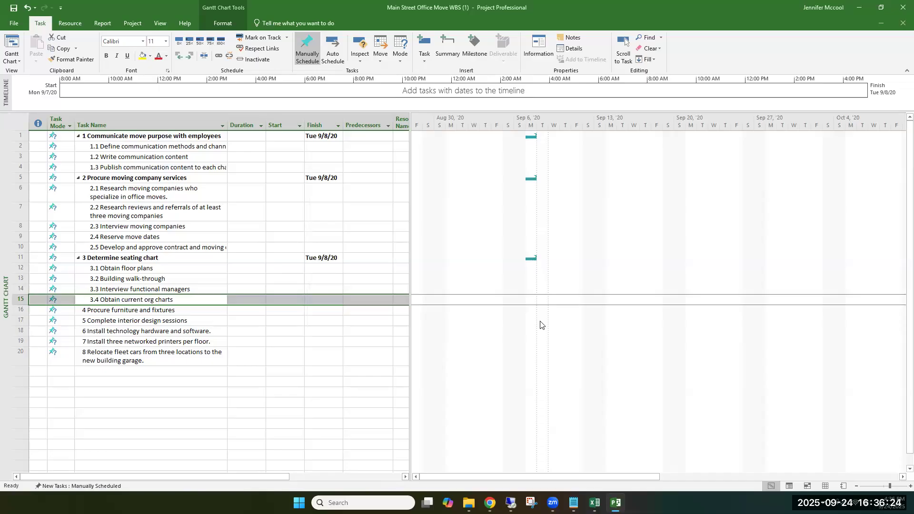
Step: Insert another task above Procure furniture and fixtures and name it "Office and conference room placements and sizing"
left_click(23, 311)
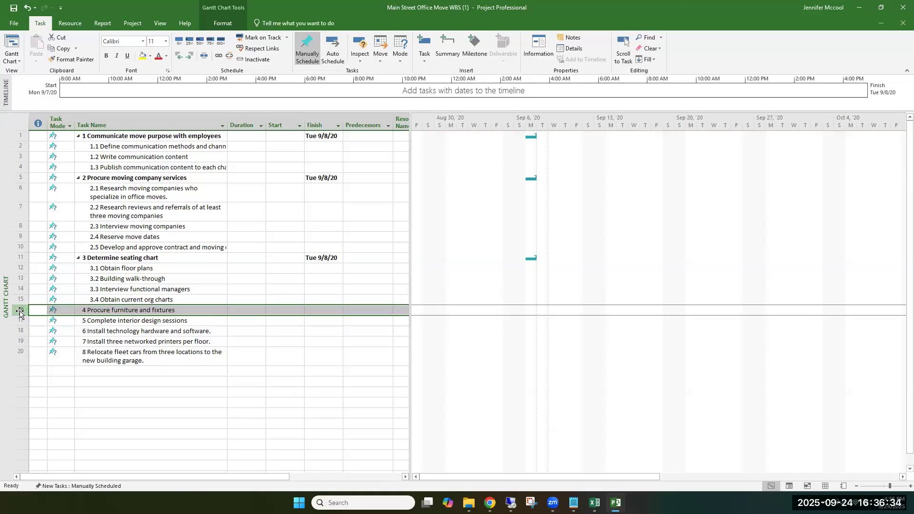
right_click(19, 313)
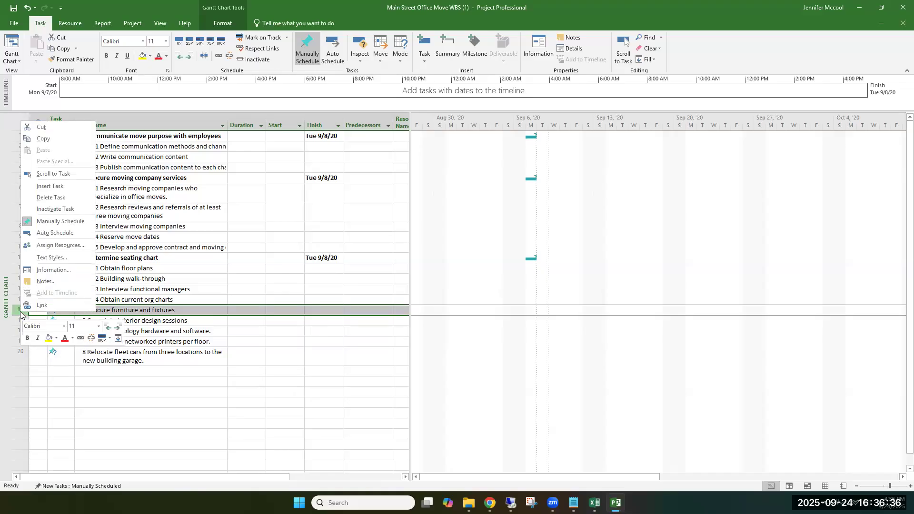
left_click(64, 187)
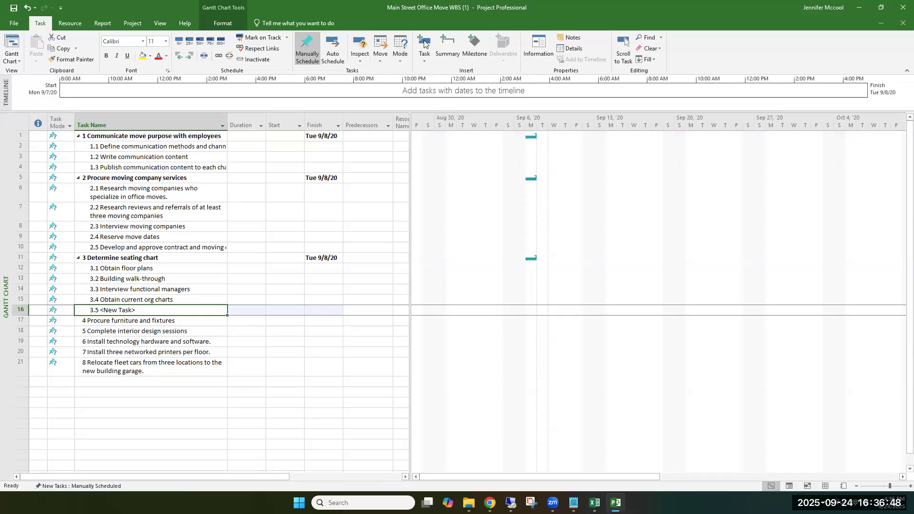
left_click(141, 310)
double_click(145, 313)
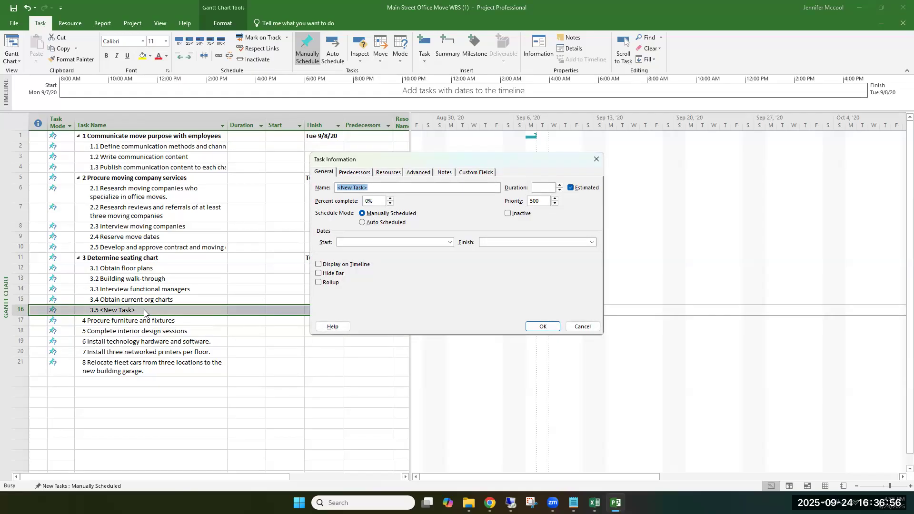
type("Office and conference room placements and sizing")
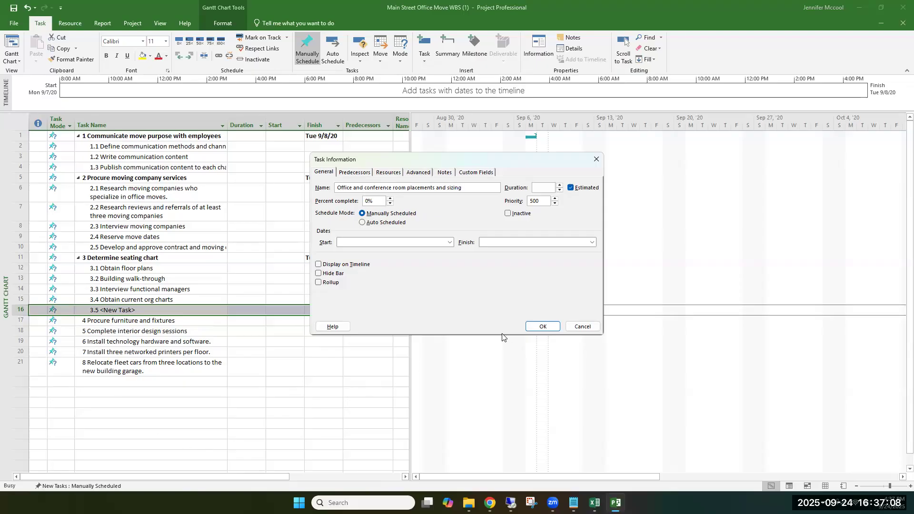
left_click(541, 326)
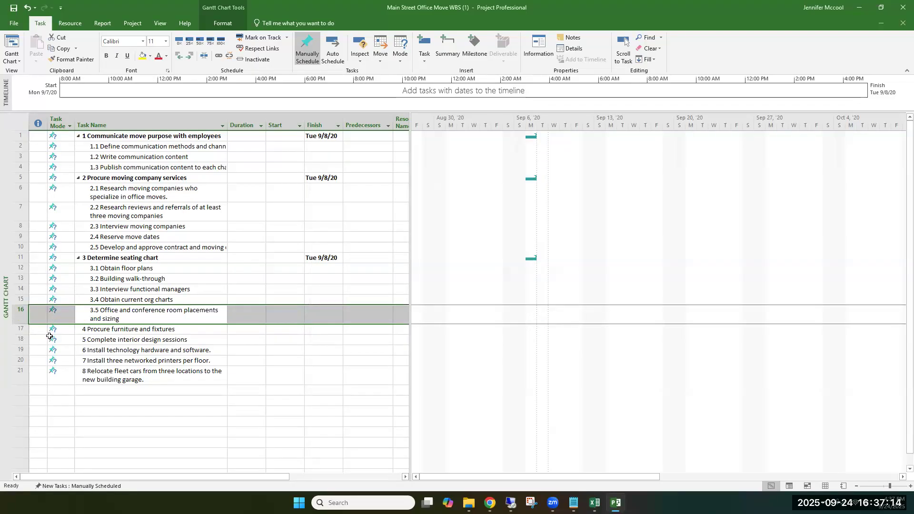
Step: Insert a new task above Procure furniture and fixtures and name it "Determine cubicle placements"
left_click(25, 330)
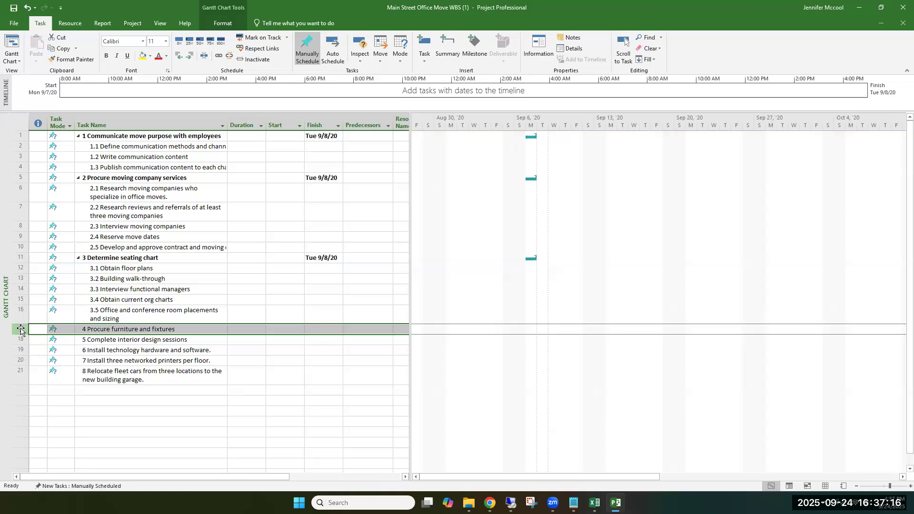
right_click(22, 328)
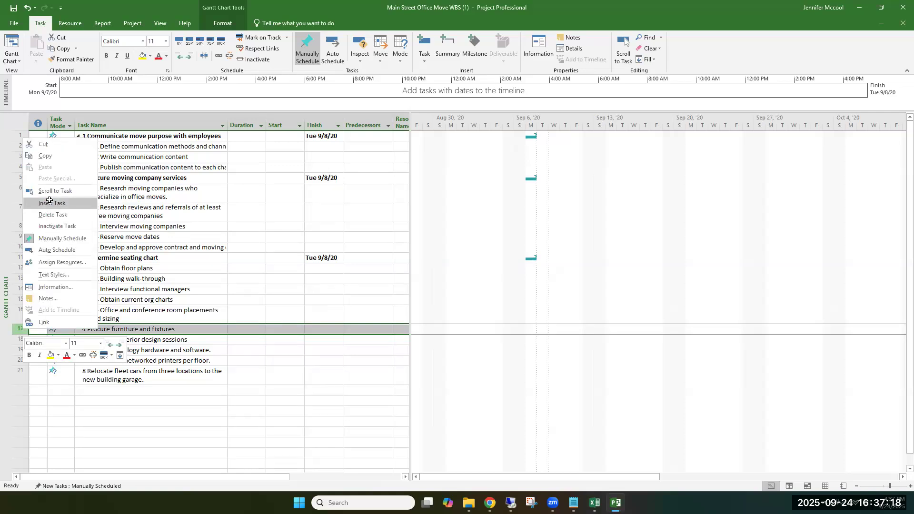
left_click(50, 200)
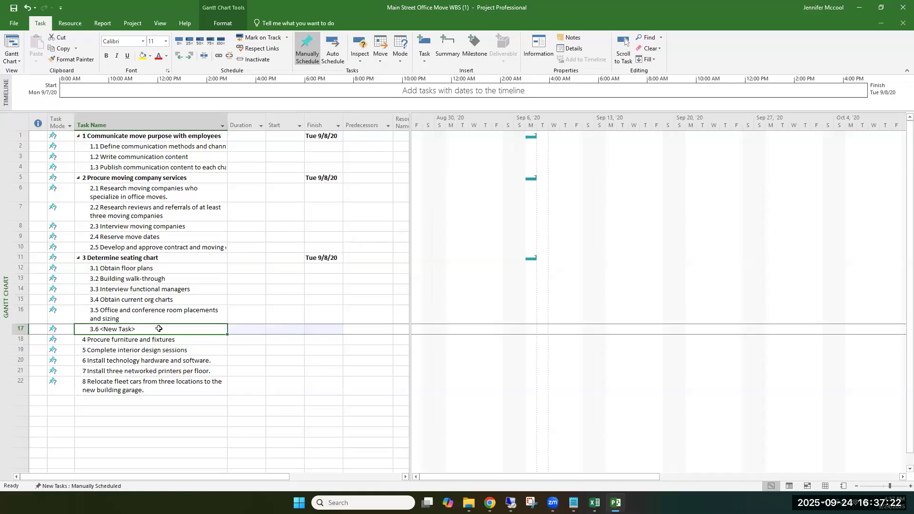
type("D")
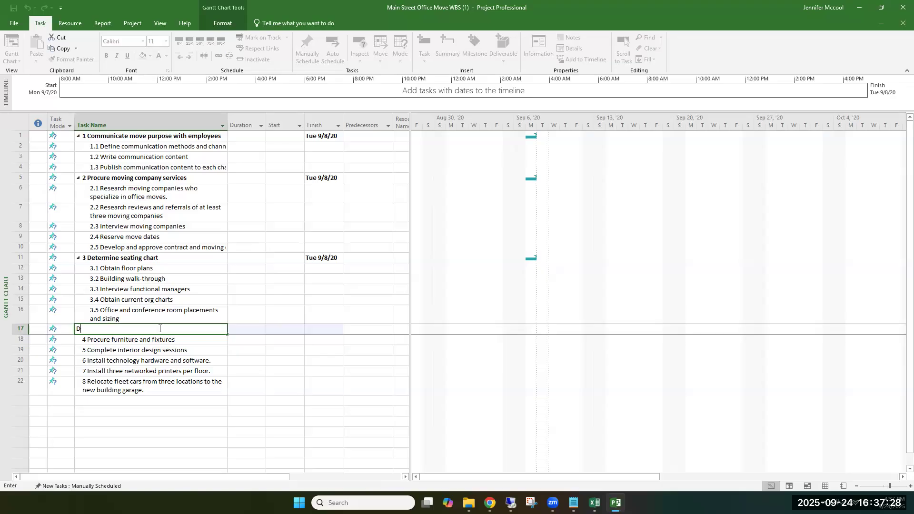
type("etermine ")
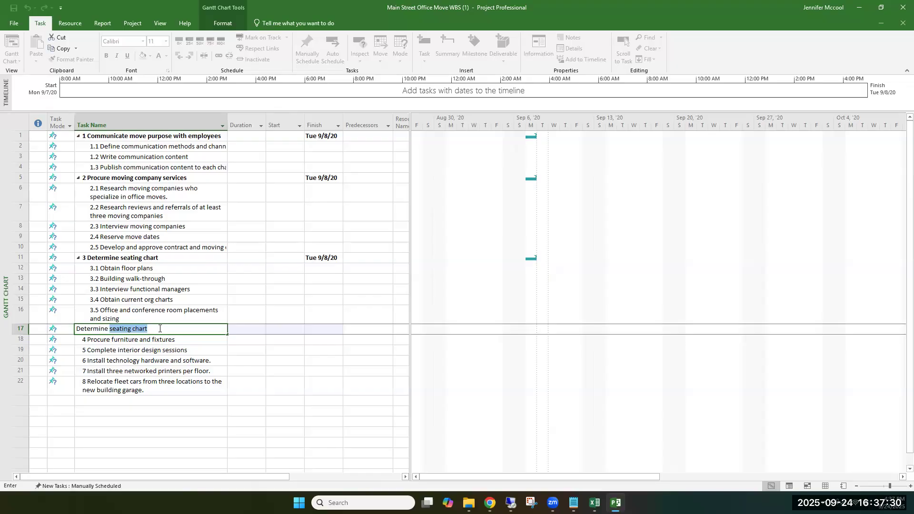
type("cubicle placements")
key("Return")
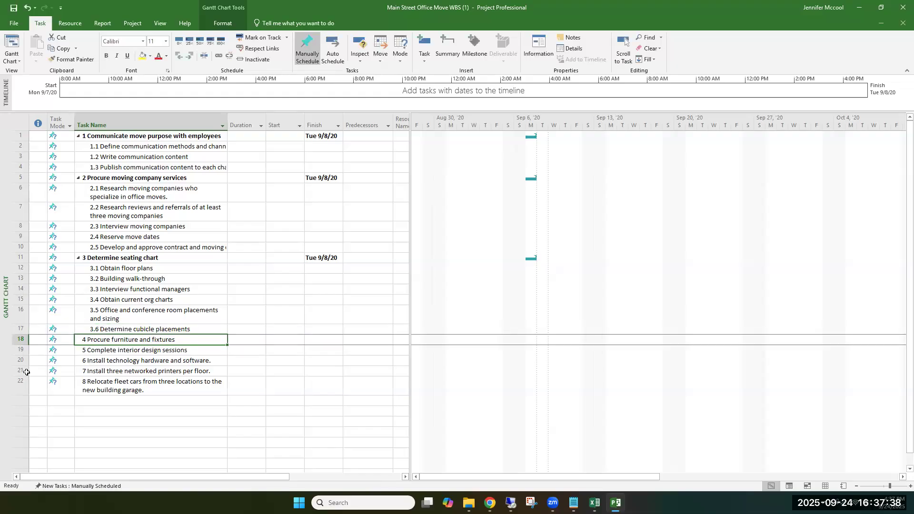
Step: Insert a second "Determine cubicle placements" task above Procure furniture and fixtures, checking the Project Tasks table of the Module 5 assignment in Chrome
right_click(20, 341)
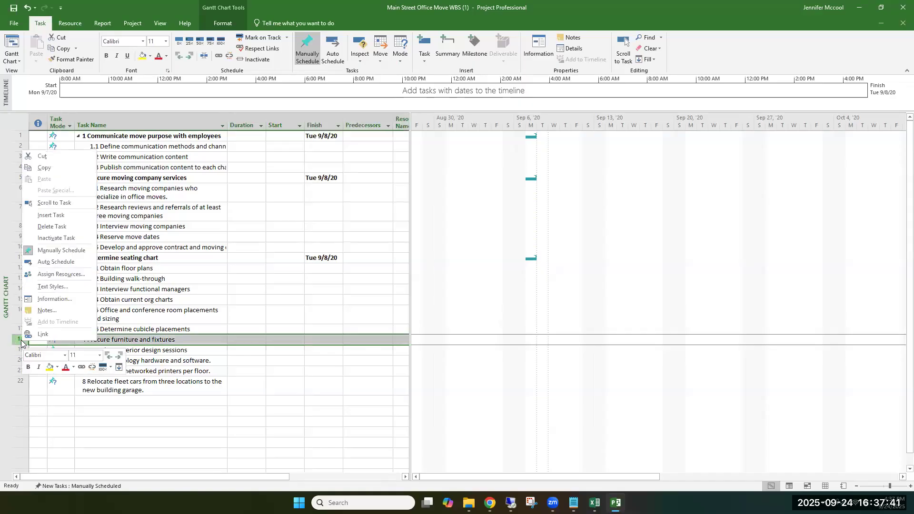
left_click(57, 215)
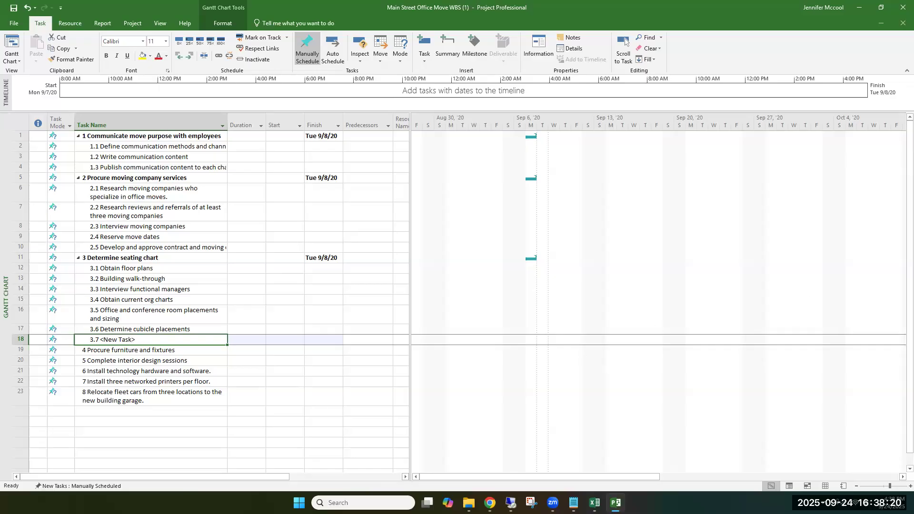
left_click(490, 502)
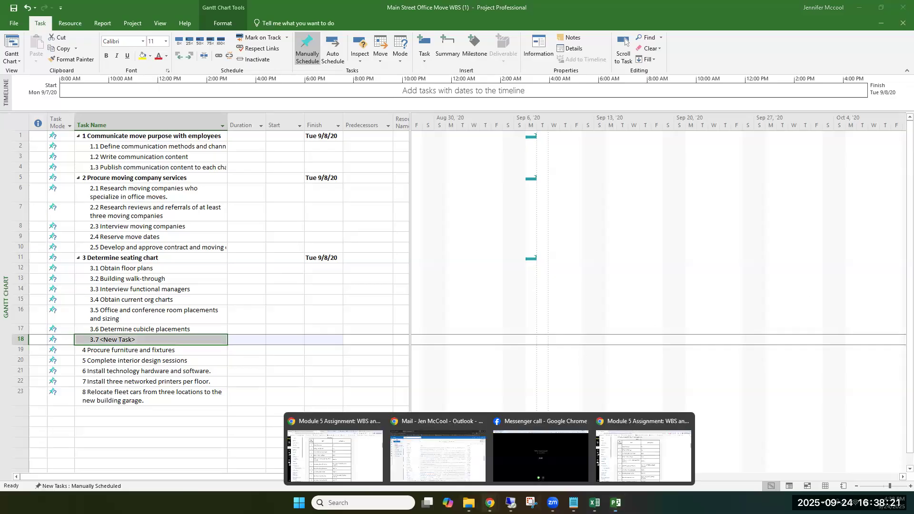
left_click(356, 462)
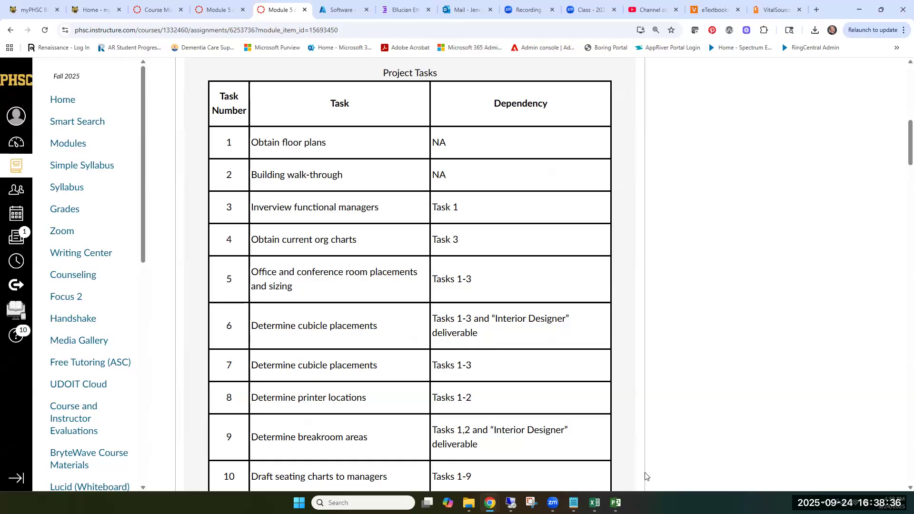
left_click(614, 443)
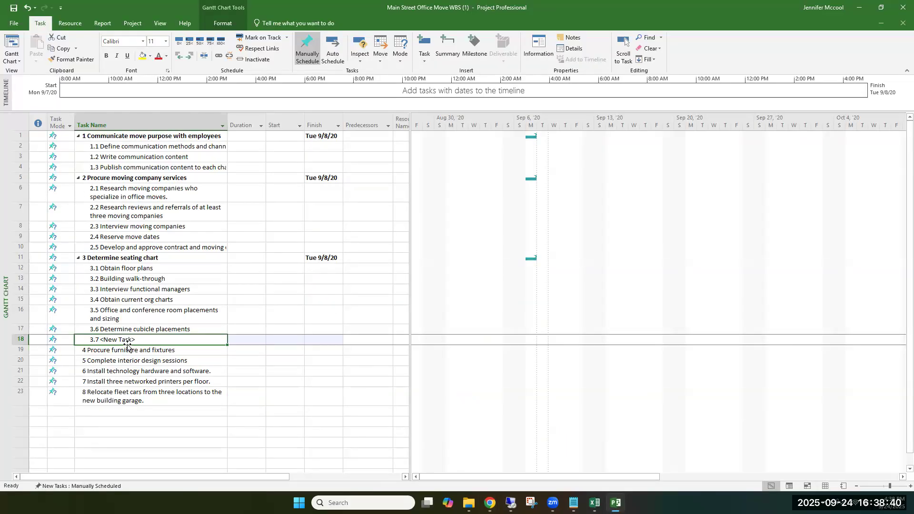
type("Determine")
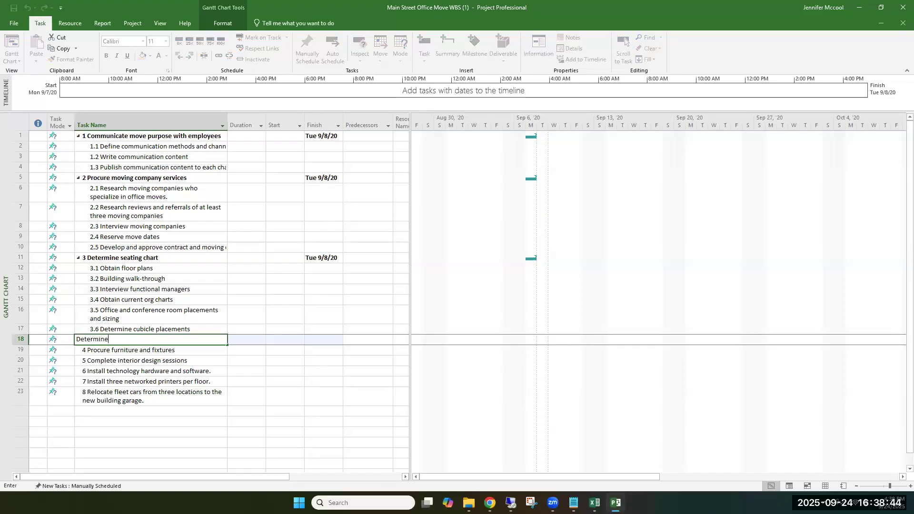
type(" cubicle placeme")
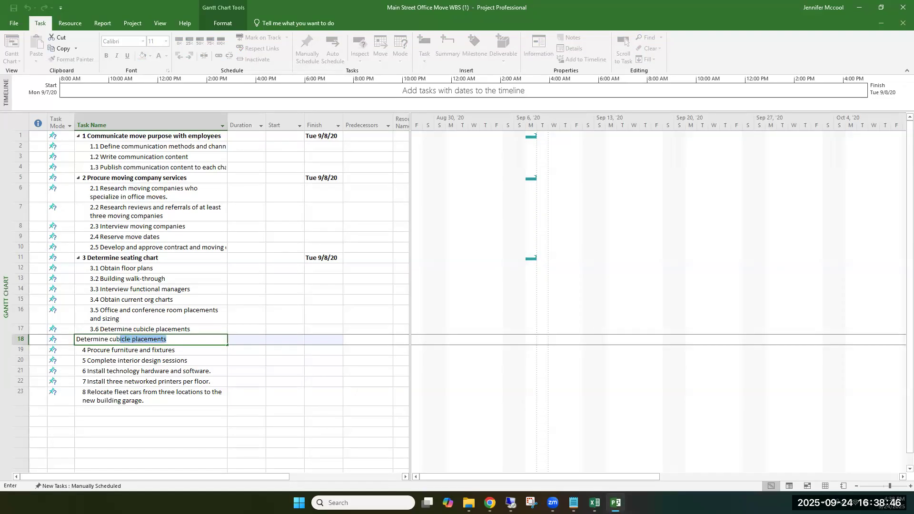
type("nts")
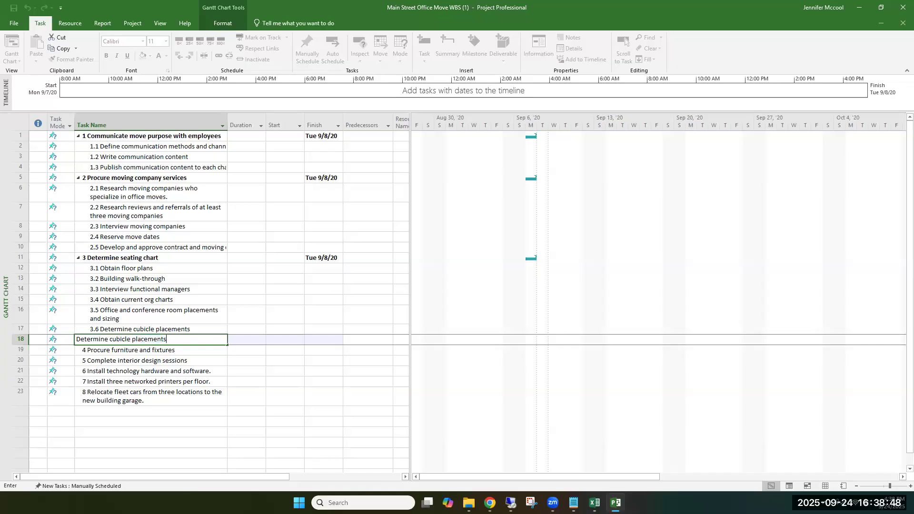
key("Return")
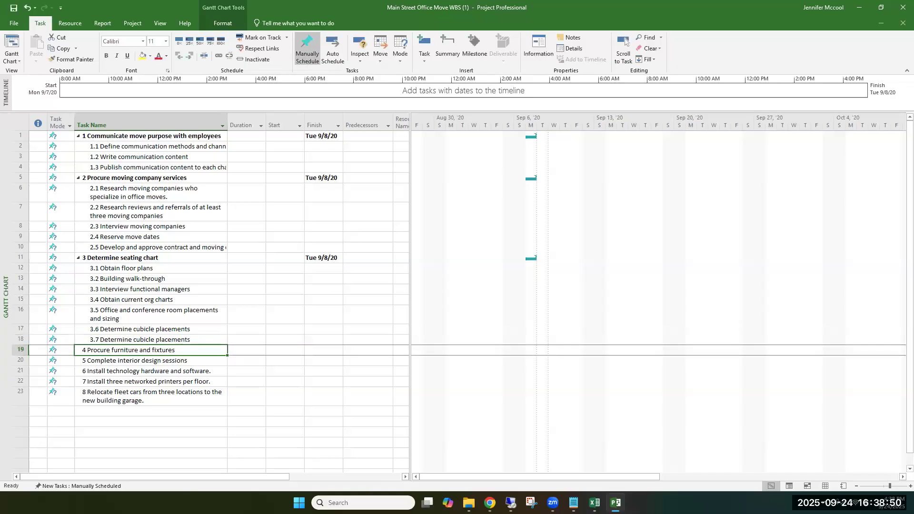
Step: Insert a new task above Procure furniture and fixtures and name it "Determine printer locations"
right_click(22, 352)
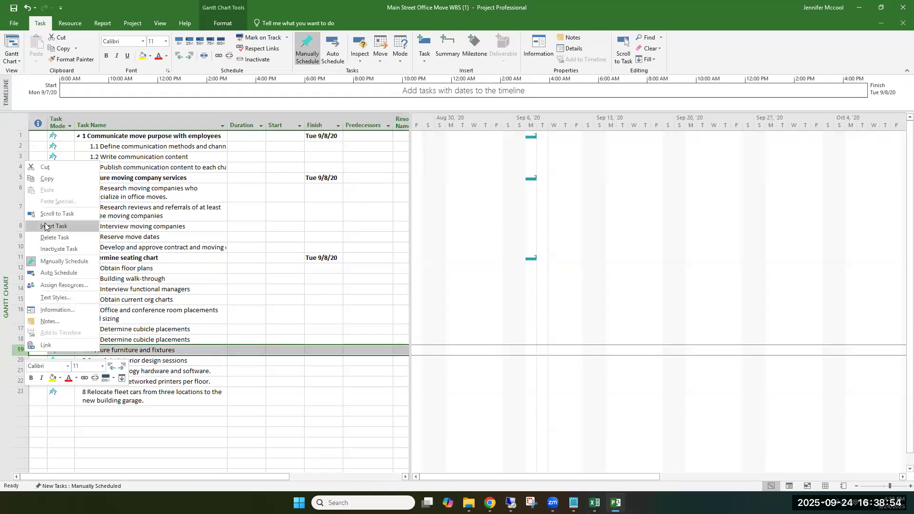
left_click(46, 227)
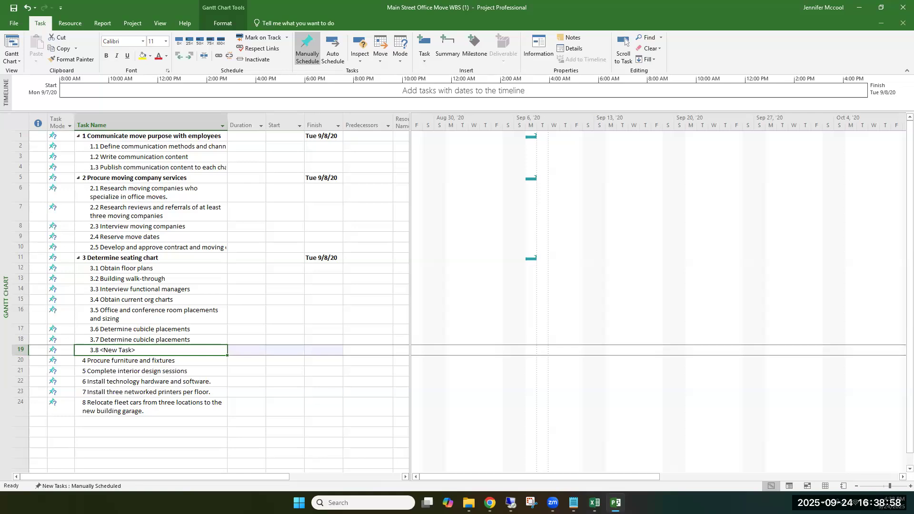
type("Determin")
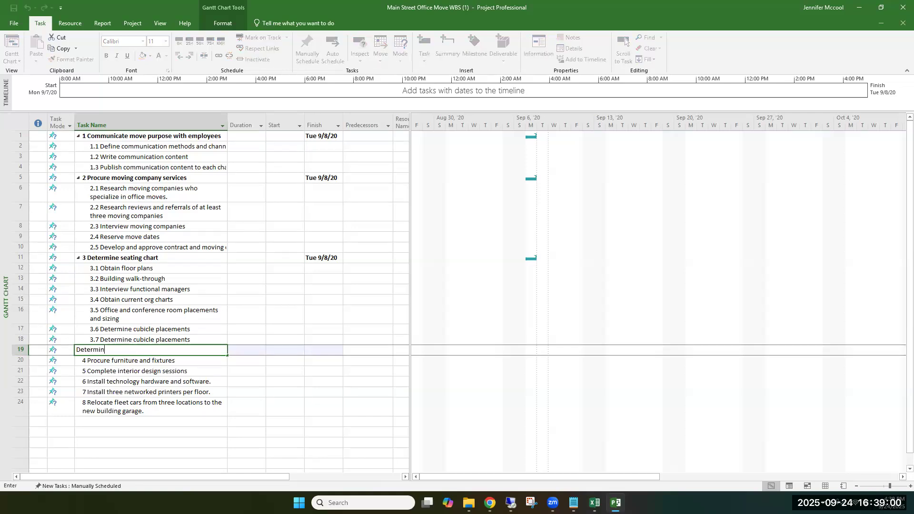
type("e printer locations")
key("Return")
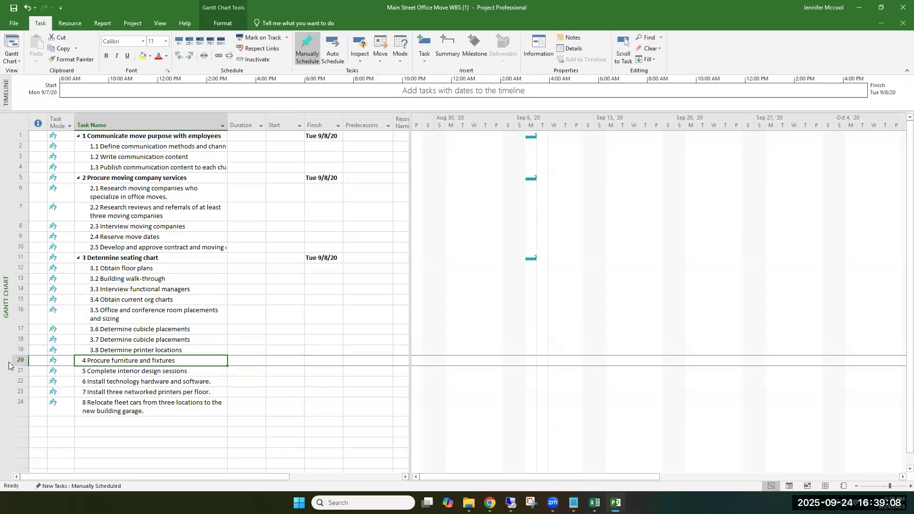
Step: Insert a new task above Procure furniture and fixtures and name it "Determine breakroom areas"
left_click(21, 360)
right_click(21, 360)
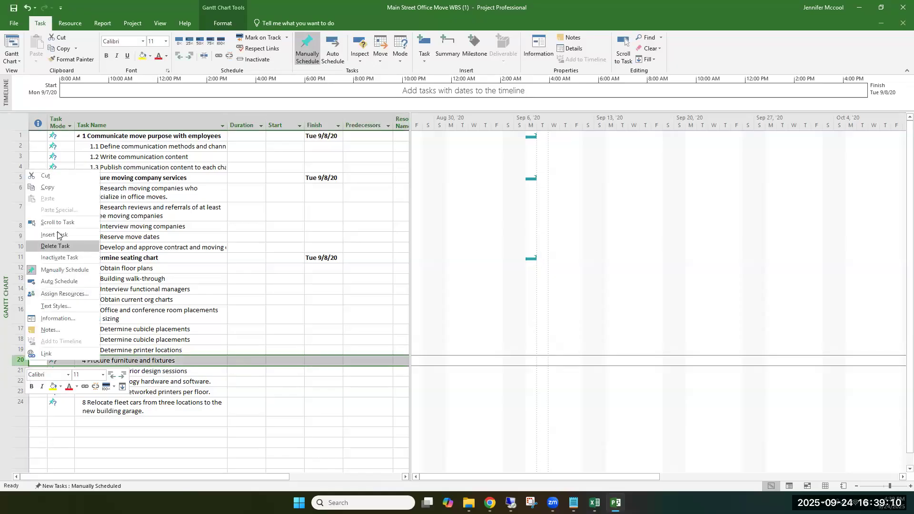
left_click(59, 242)
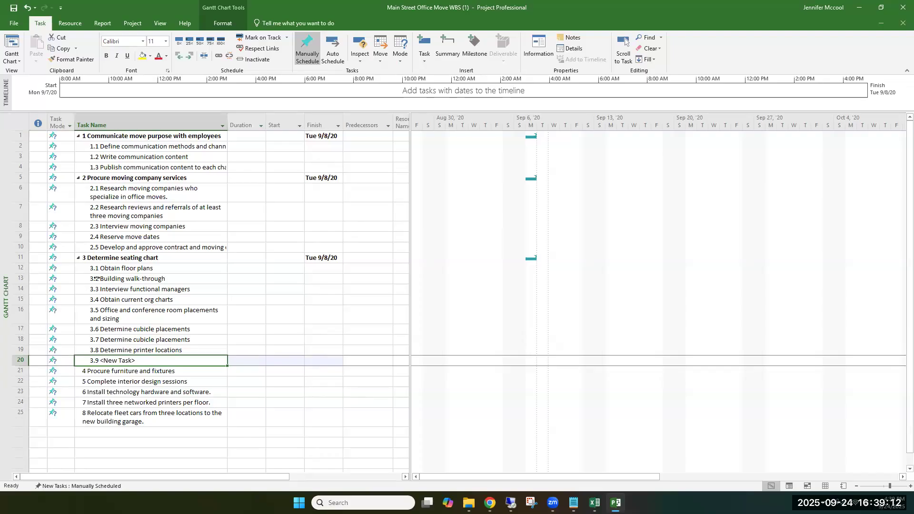
type("Determin")
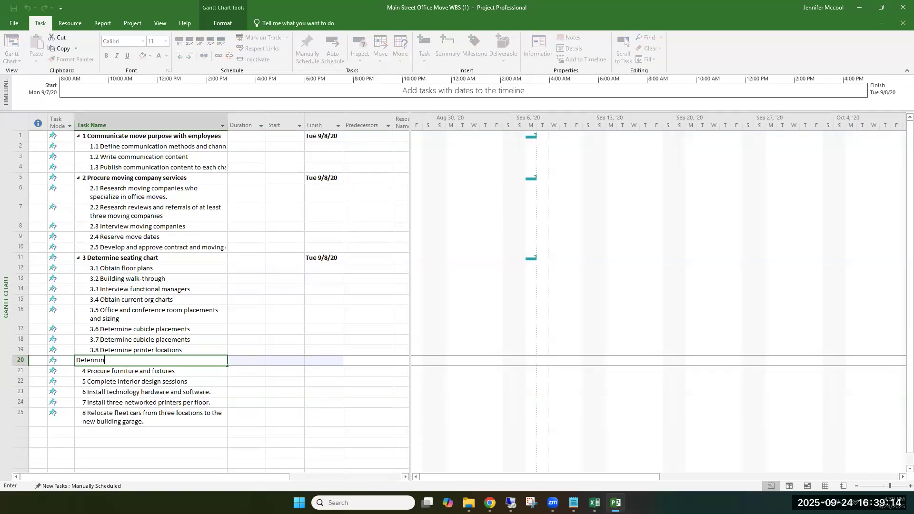
type("e breakroom areae")
type("a")
key("Return")
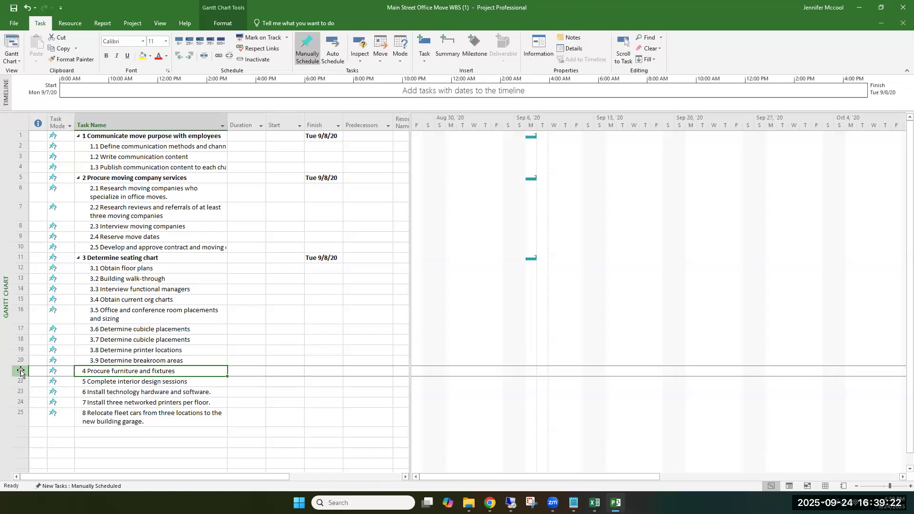
Step: Insert a new task above Procure furniture and fixtures and name it "Draft seating chartws to managers"
right_click(20, 370)
left_click(55, 247)
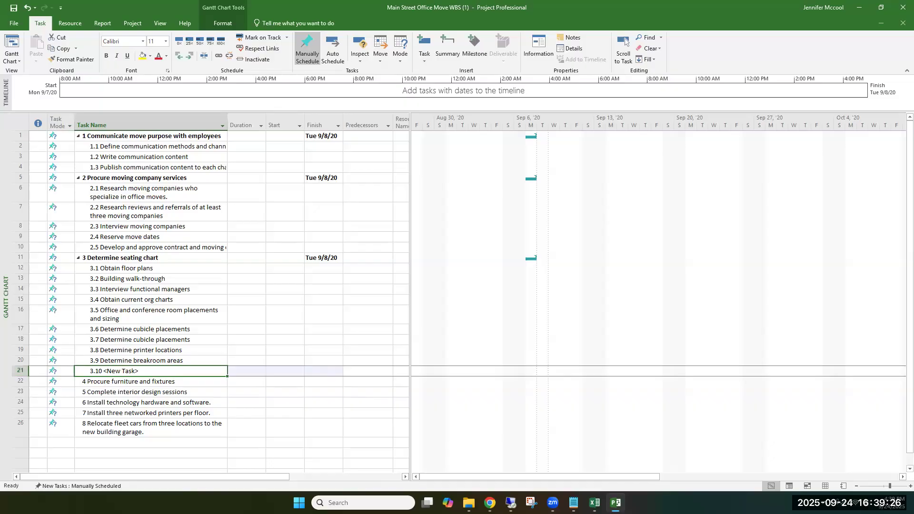
left_click(135, 370)
left_click(140, 372)
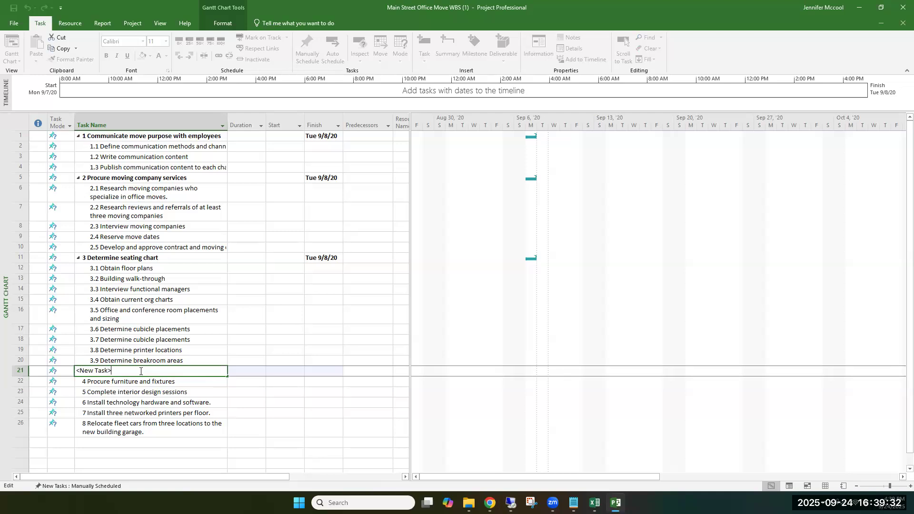
key("BackSpace")
key("BackSpace")
key("BackSpace")
key("BackSpace")
key("BackSpace")
key("BackSpace")
key("BackSpace")
key("BackSpace")
key("BackSpace")
type("Draft seating chartws to managers")
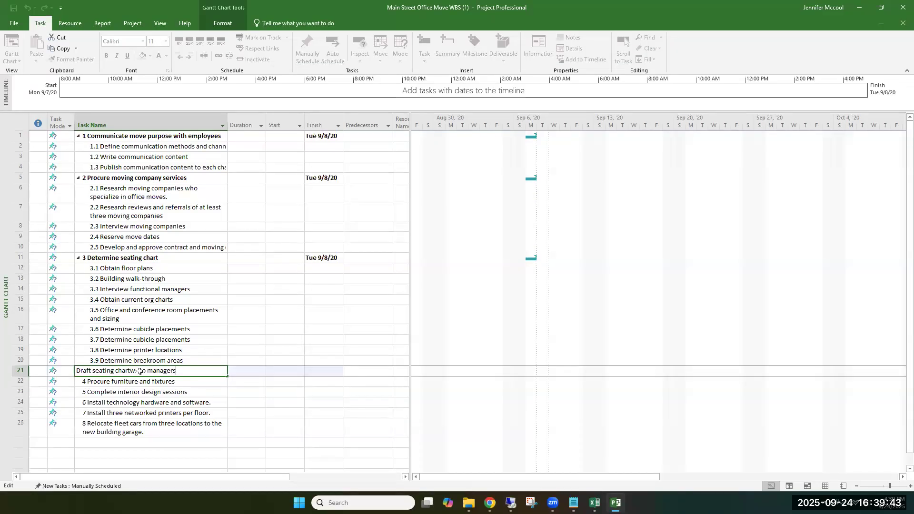
key("Return")
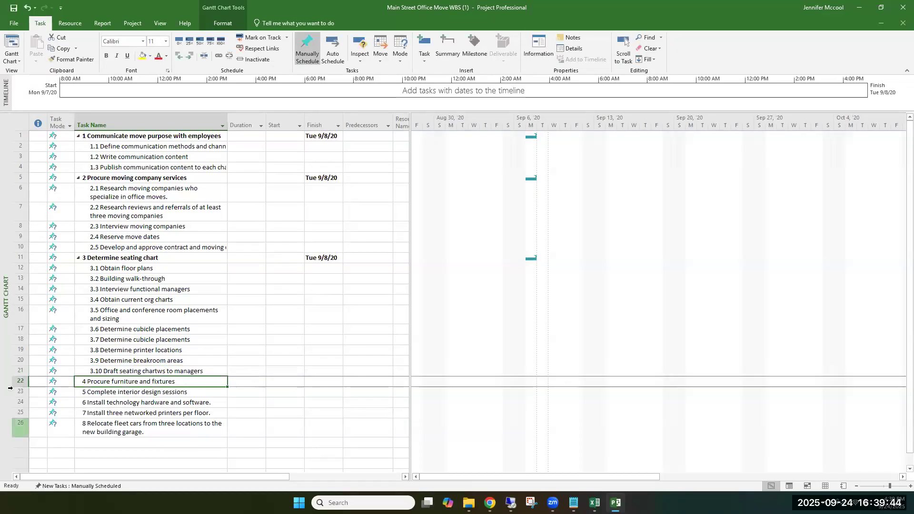
Step: Insert a new task above Procure furniture and fixtures and name it "Functional managers review draft seating charts"
right_click(19, 383)
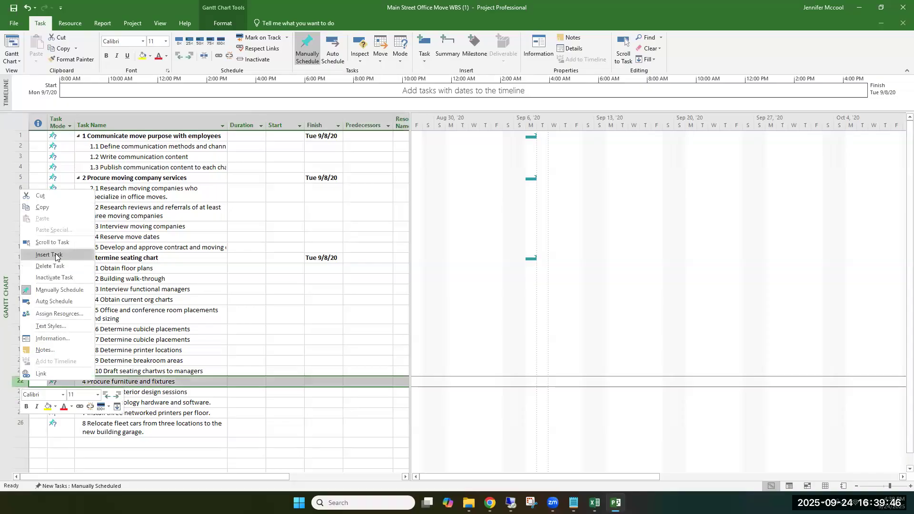
left_click(56, 255)
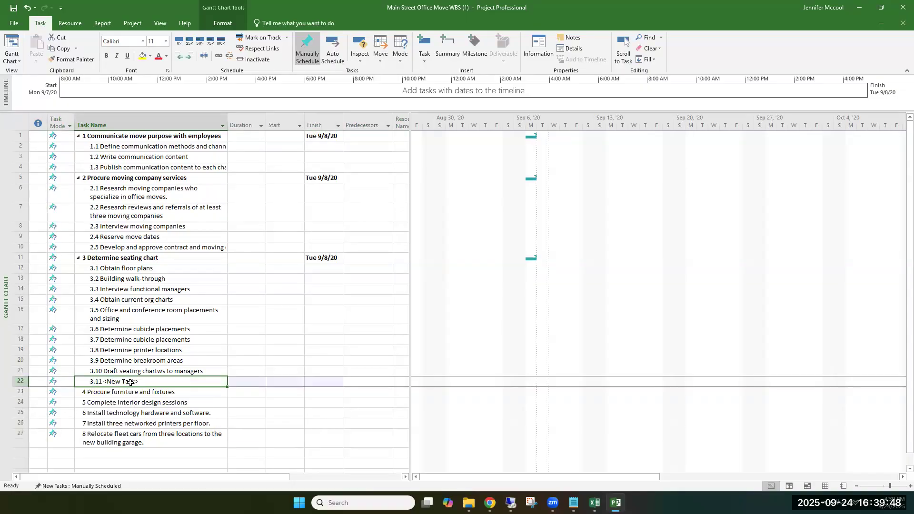
type("Functional managers review d")
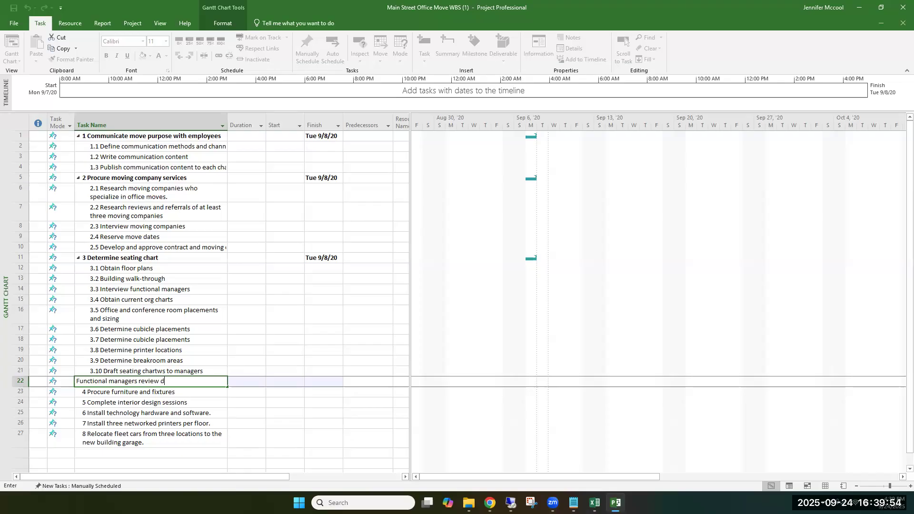
type("raft seating charts")
key("Home")
type("3.11")
key("Return")
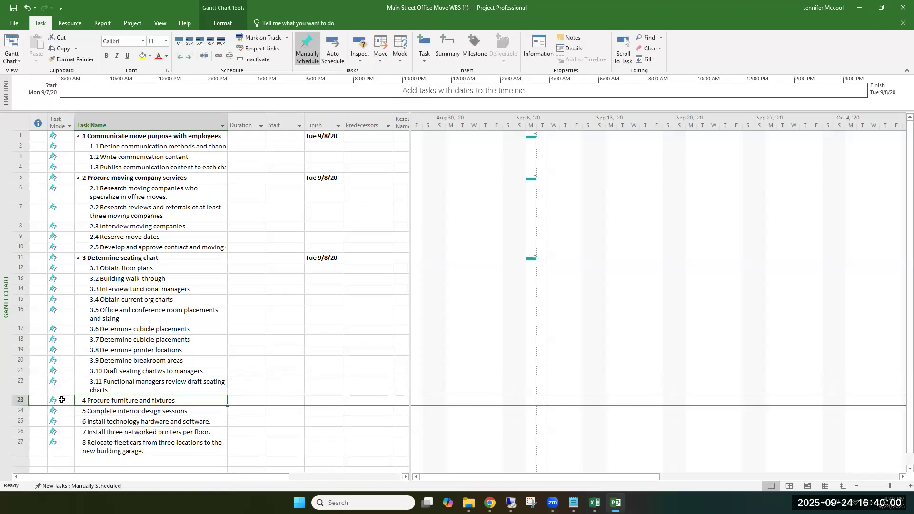
Step: Insert a new task above Procure furniture and fixtures and name it "Final seating chart approved"
right_click(21, 404)
left_click(58, 282)
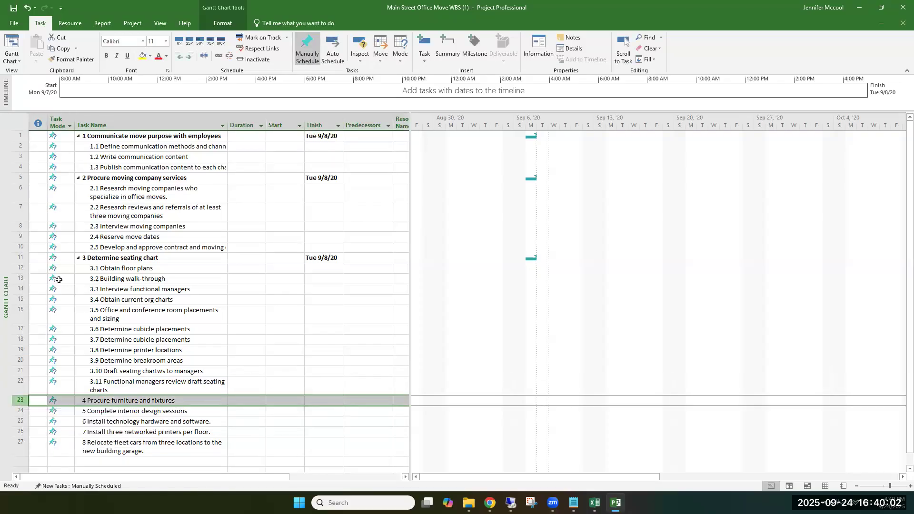
type("Final seating chart approved")
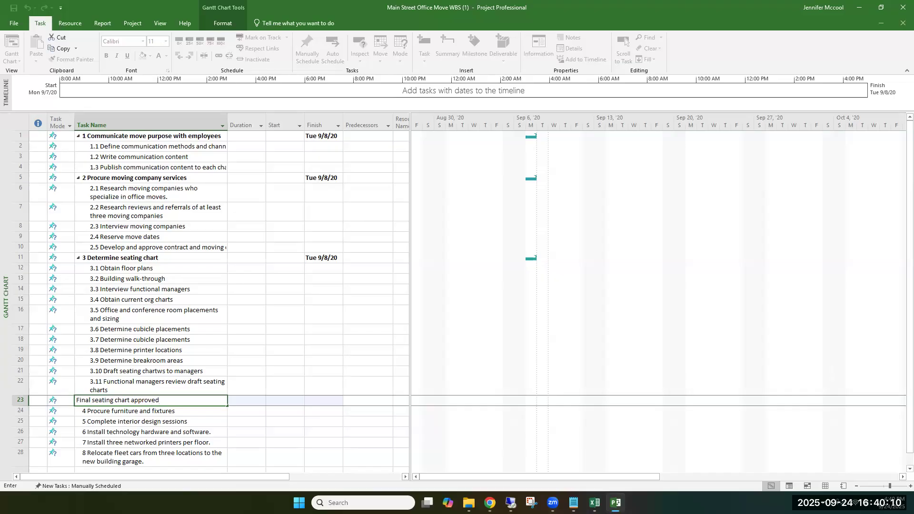
key("Return")
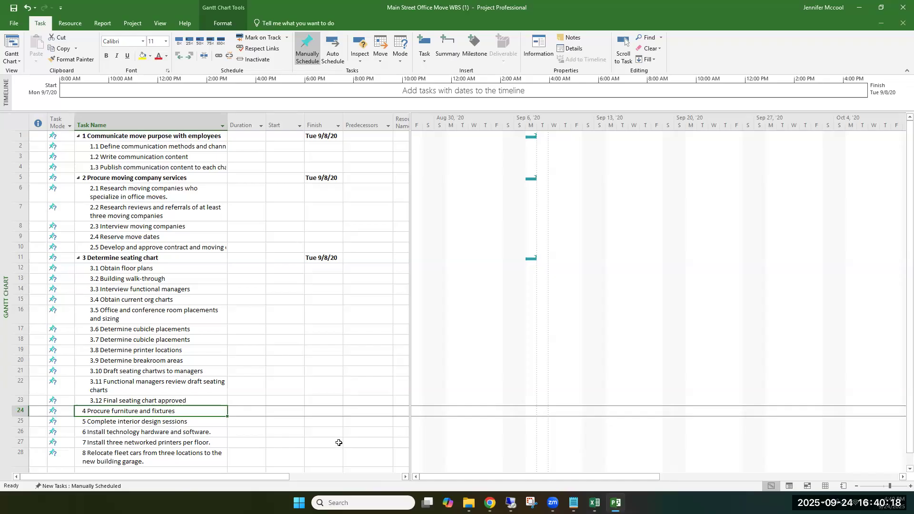
mouse_move(410, 356)
left_mouse_down()
mouse_move(436, 352)
mouse_move(409, 357)
left_mouse_up()
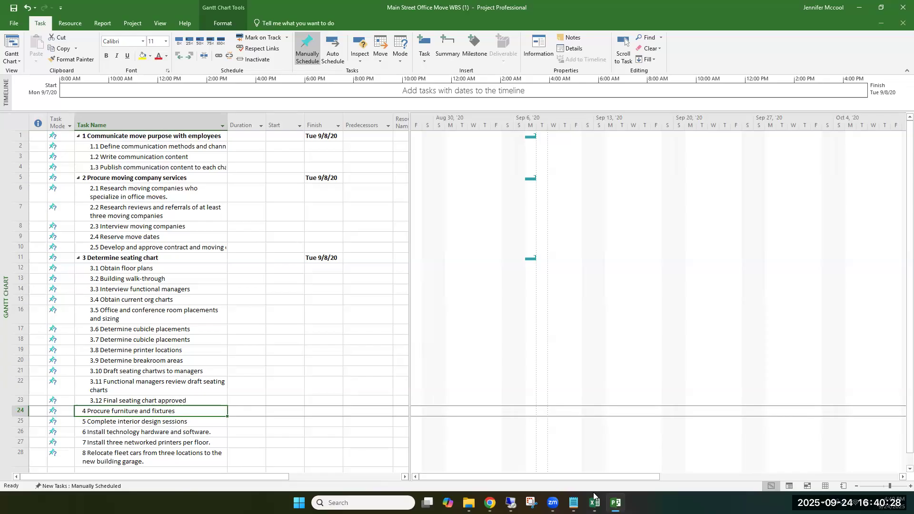
Step: Widen the task table to expose the Predecessors column, and check the Project Tasks dependency table in the Module 5 assignment in Chrome
mouse_move(615, 503)
left_click_drag(411, 350, 506, 352)
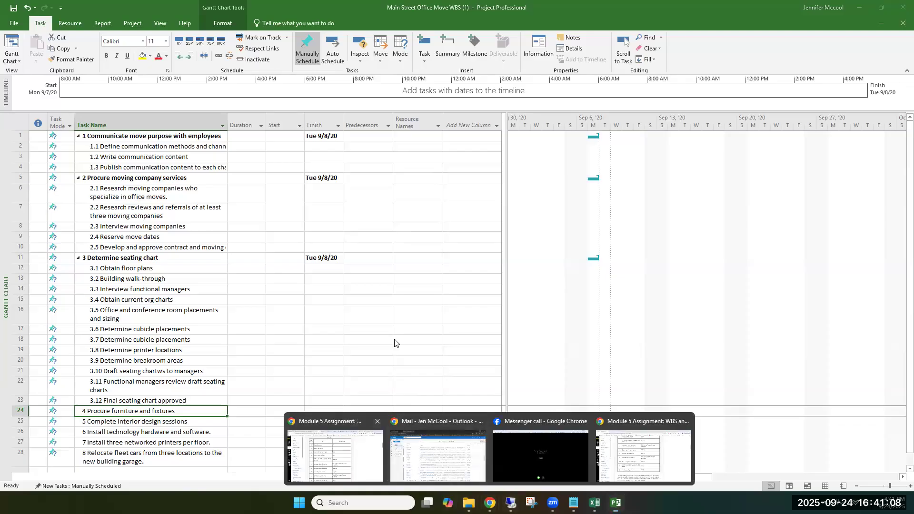
left_click(335, 455)
scroll(460, 347, "down", 18)
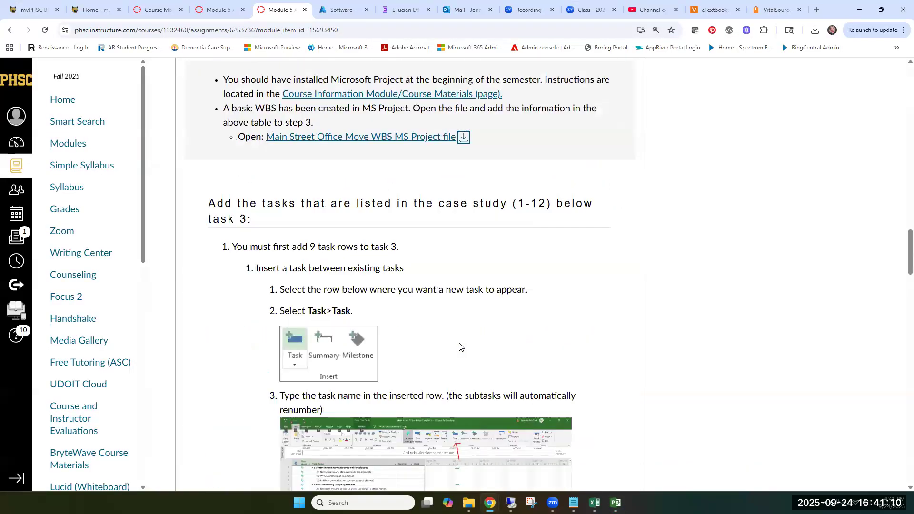
scroll(459, 347, "up", 15)
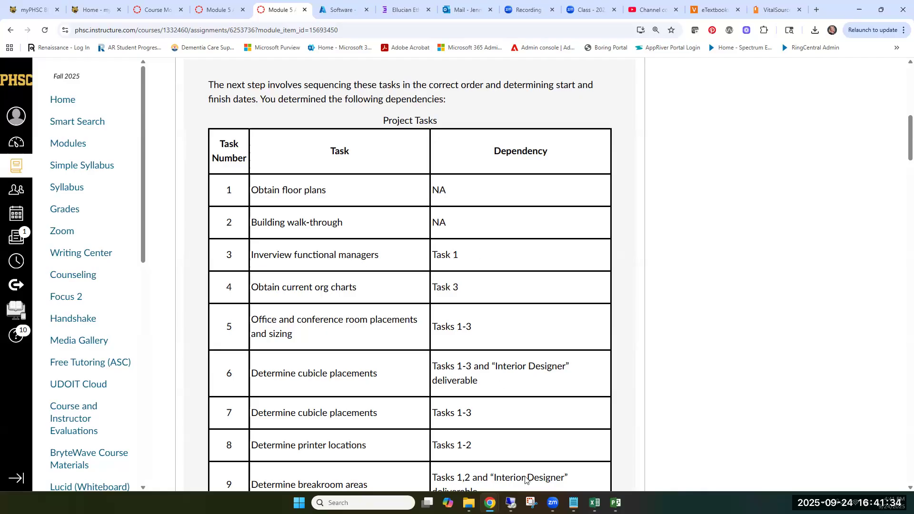
left_click(615, 502)
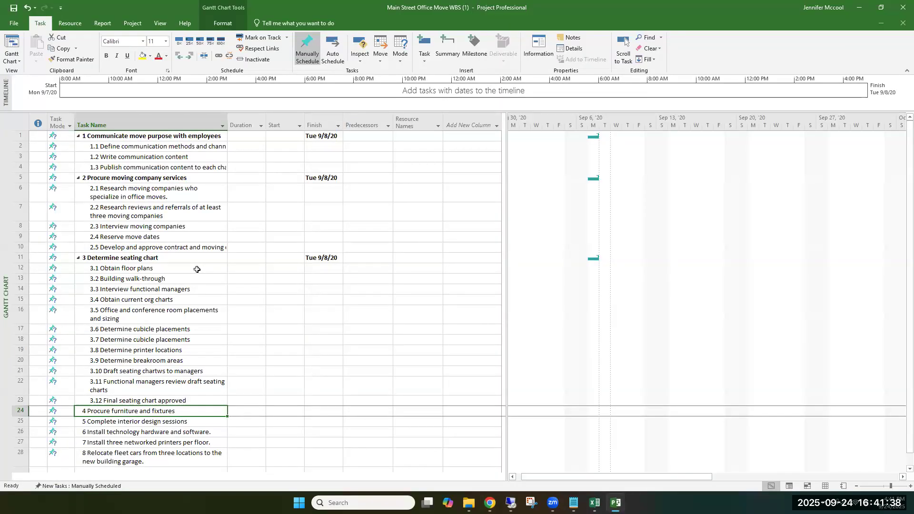
left_click(371, 269)
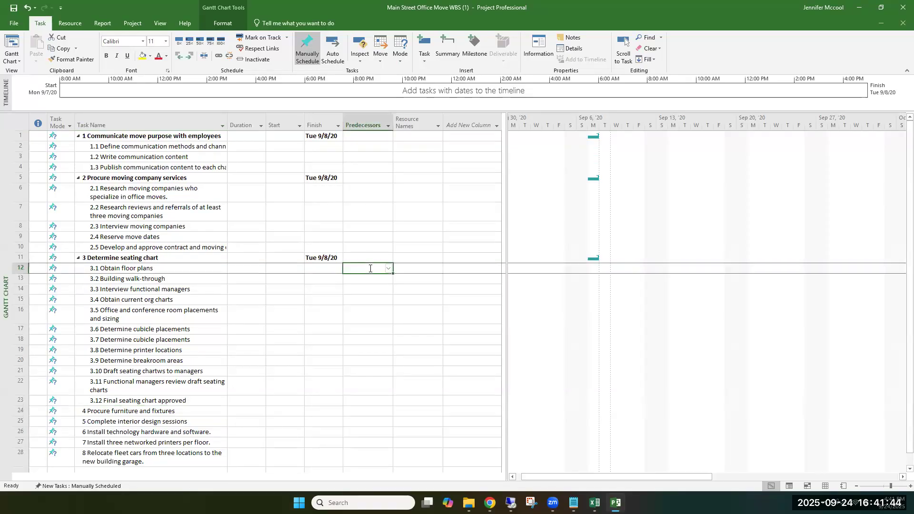
left_click(388, 269)
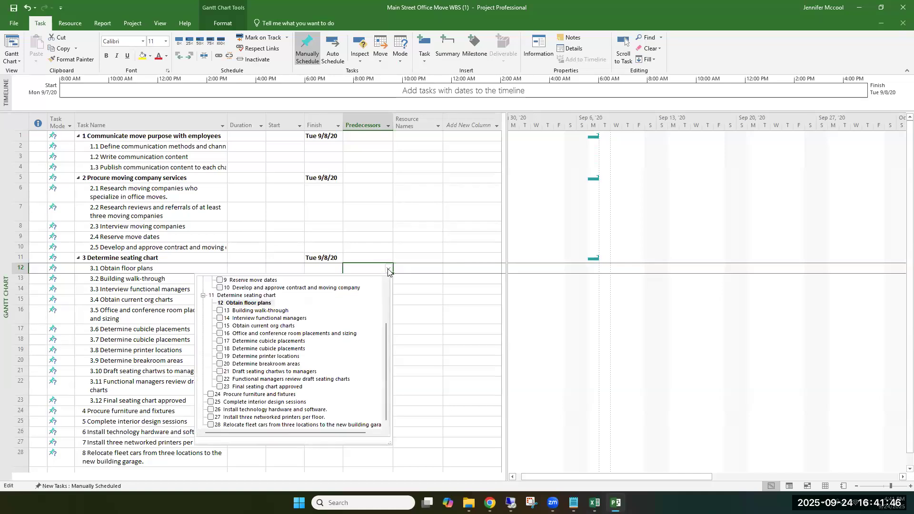
left_click(374, 268)
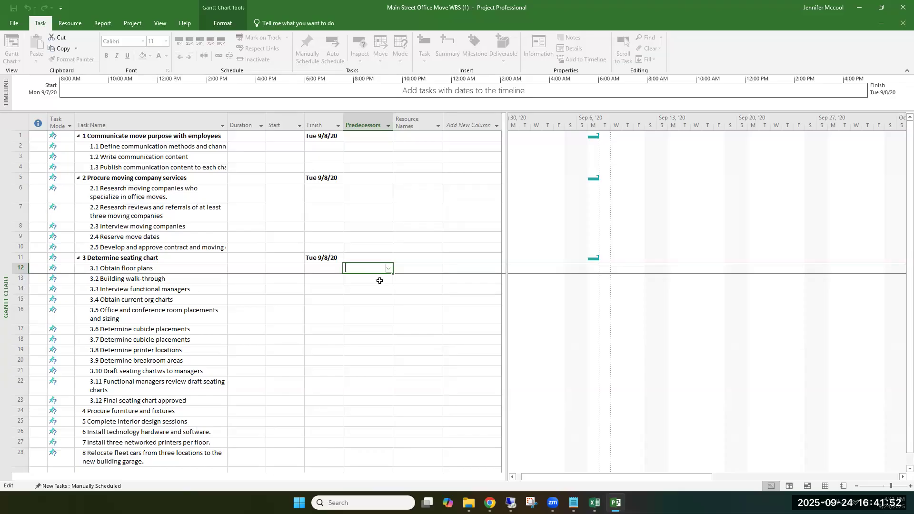
left_click(381, 280)
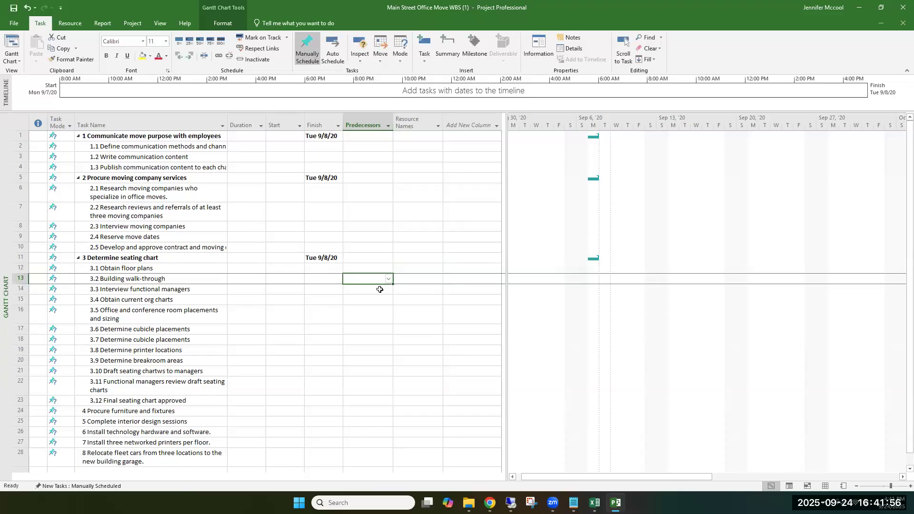
Step: Set task 12, Obtain floor plans, as the predecessor of Interview functional managers
left_click(380, 290)
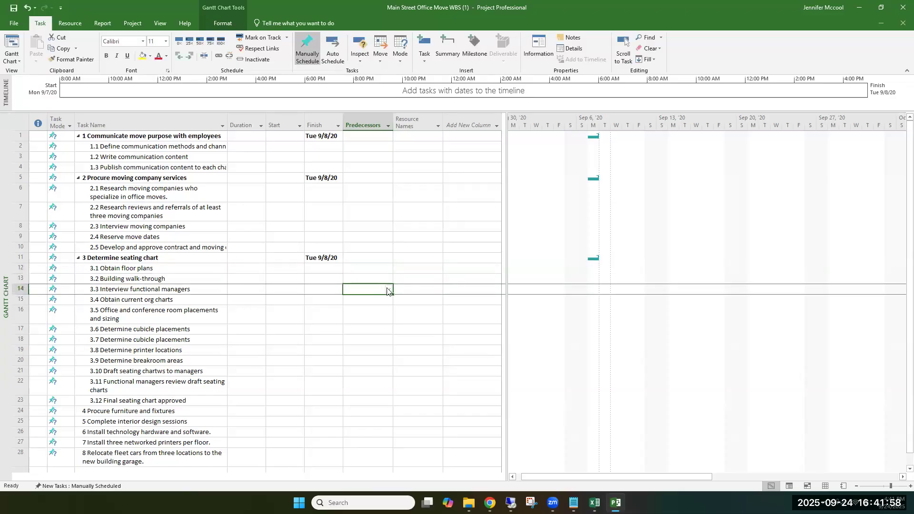
left_click(389, 289)
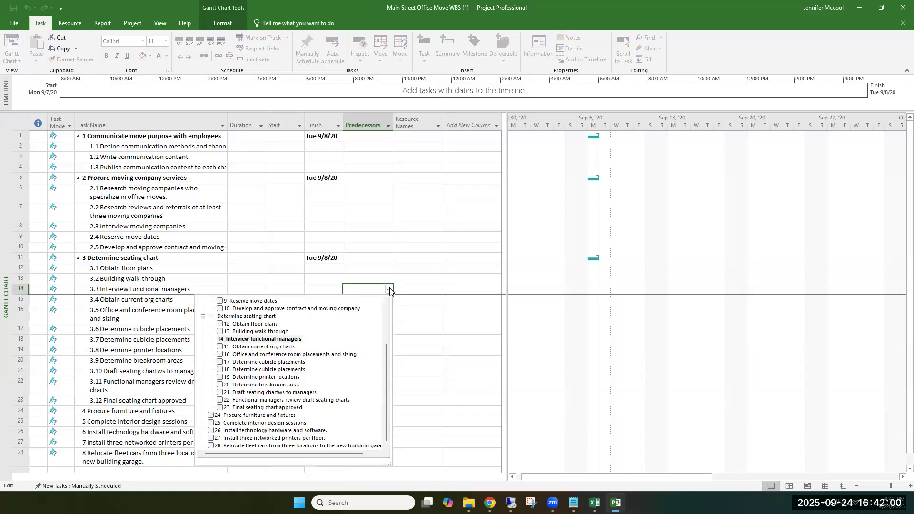
left_click(389, 290)
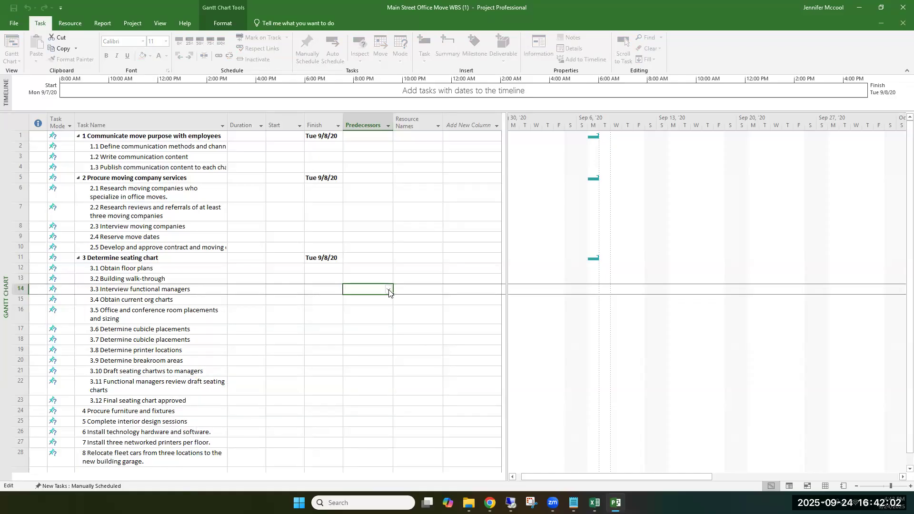
left_click(389, 290)
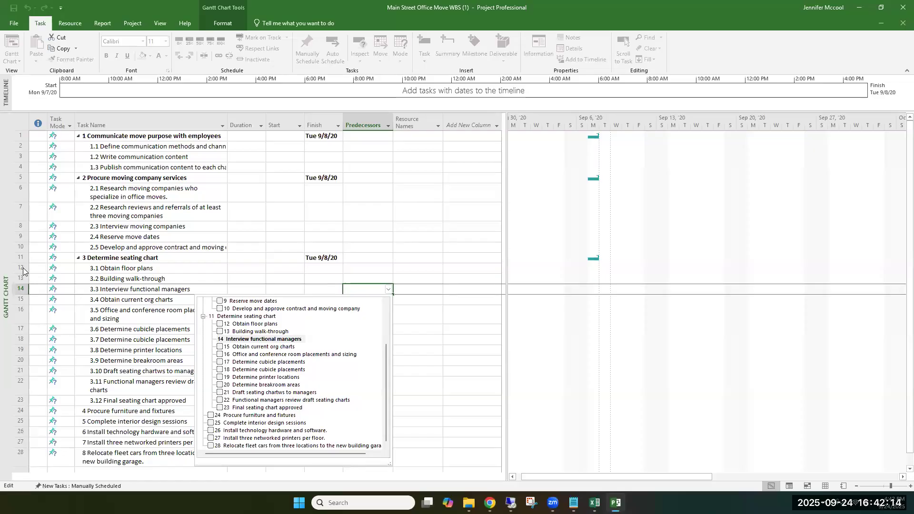
left_click(220, 324)
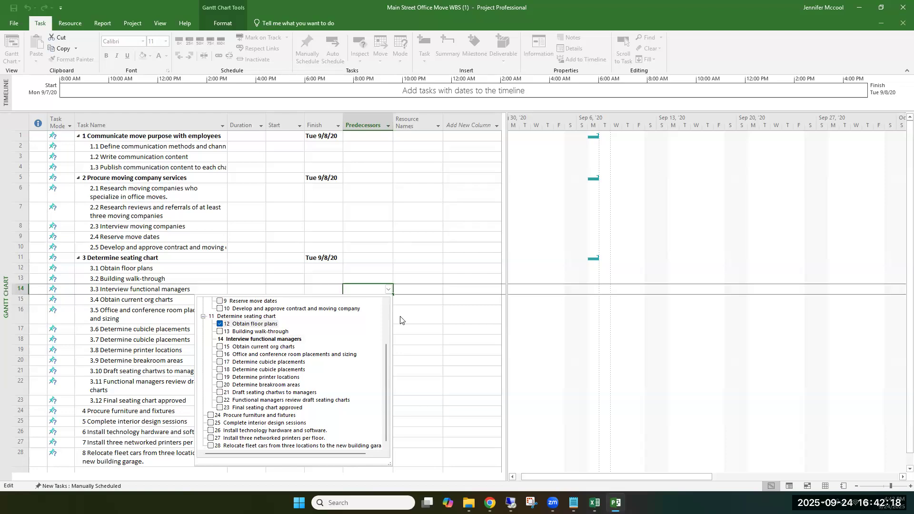
left_click(410, 323)
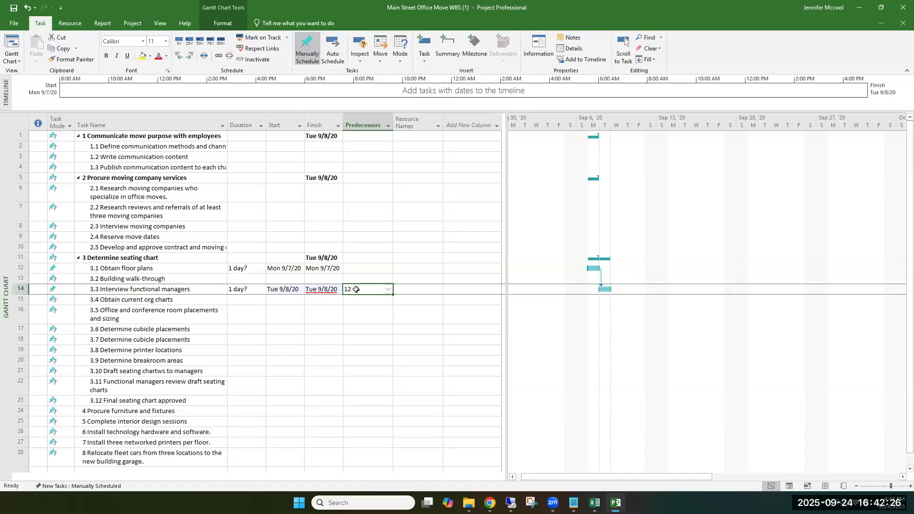
Step: Clear the Finish dates of the three summary tasks: Communicate move purpose with employees, Procure moving company services and Determine seating chart
left_click(328, 137)
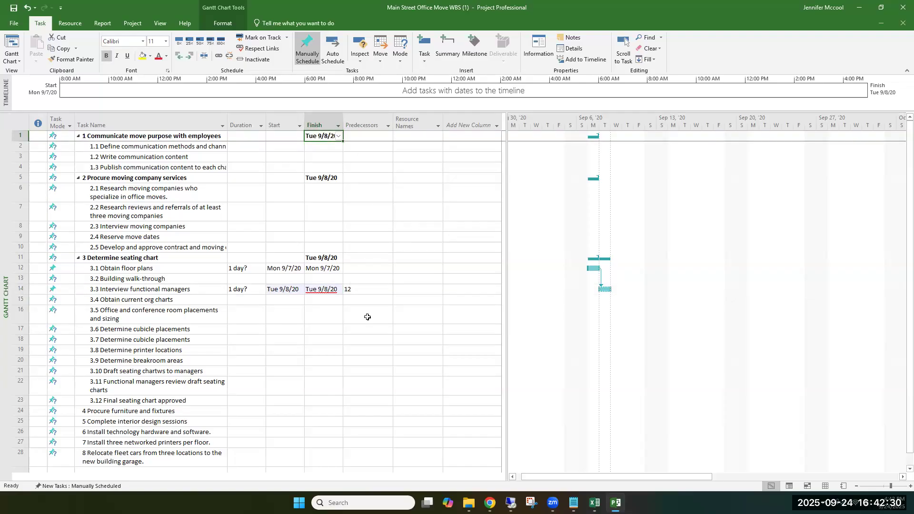
left_click(309, 136)
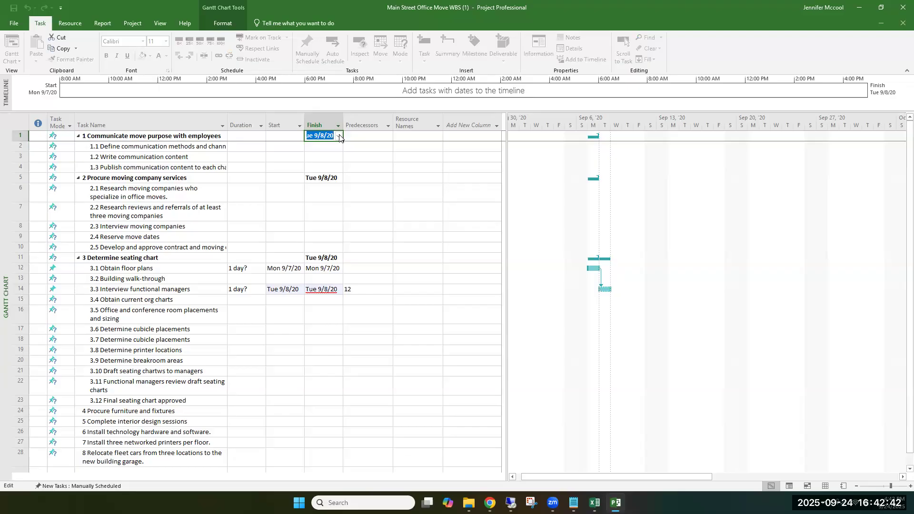
key("BackSpace")
left_click(322, 177)
key("BackSpace")
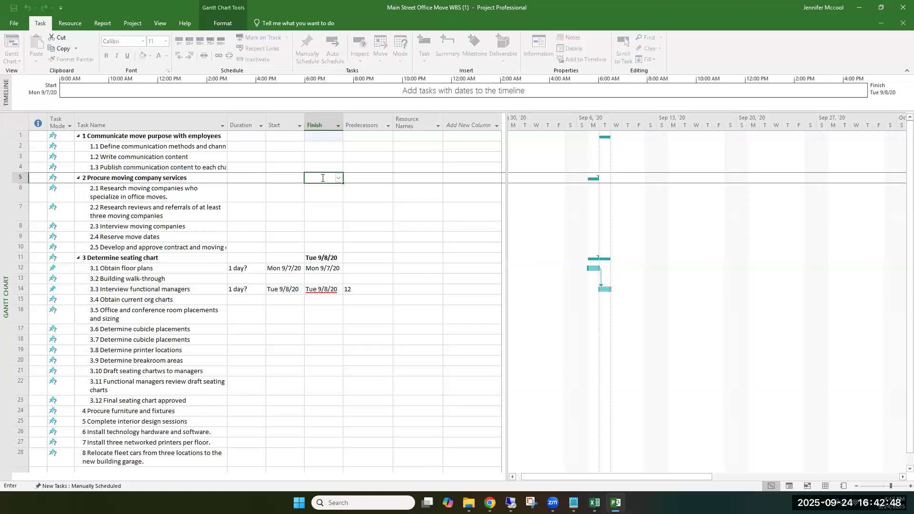
left_click(318, 260)
key("BackSpace")
Step: Clear the Start and Finish dates of Obtain floor plans and Interview functional managers
left_click(318, 268)
key("BackSpace")
left_click(289, 268)
key("BackSpace")
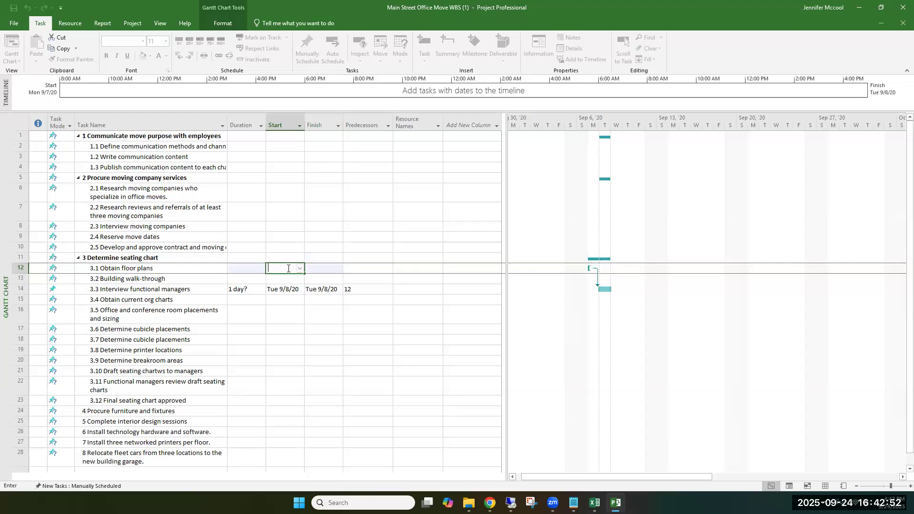
left_click(321, 289)
key("BackSpace")
left_click(294, 289)
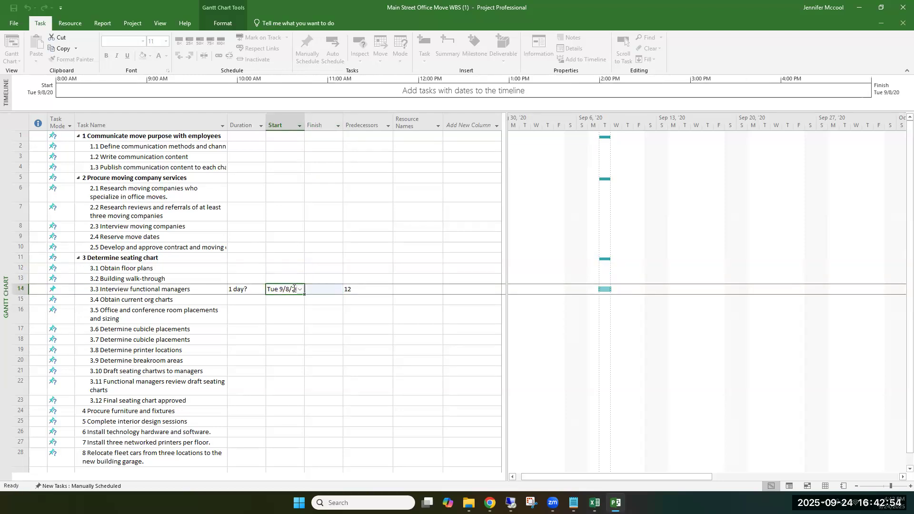
key("BackSpace")
left_click(333, 303)
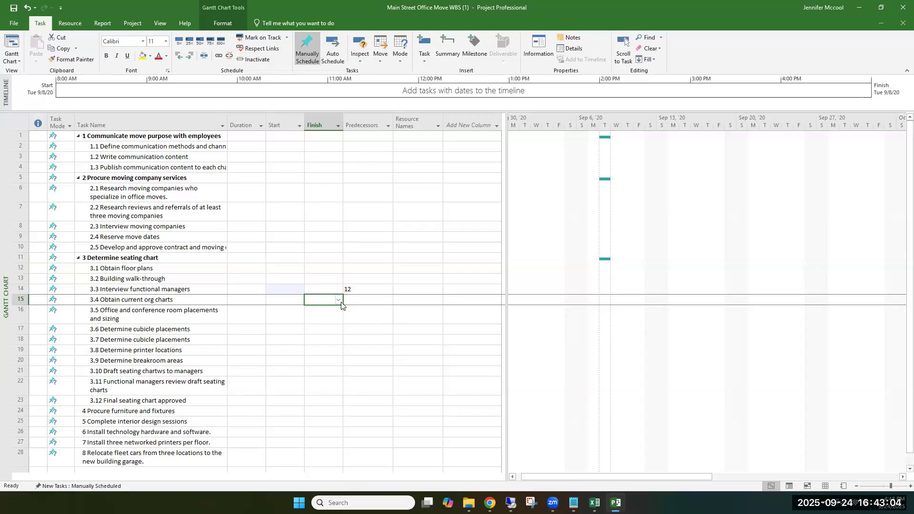
Step: Set task 14, Interview functional managers, as the predecessor of Obtain current org charts
left_click(368, 290)
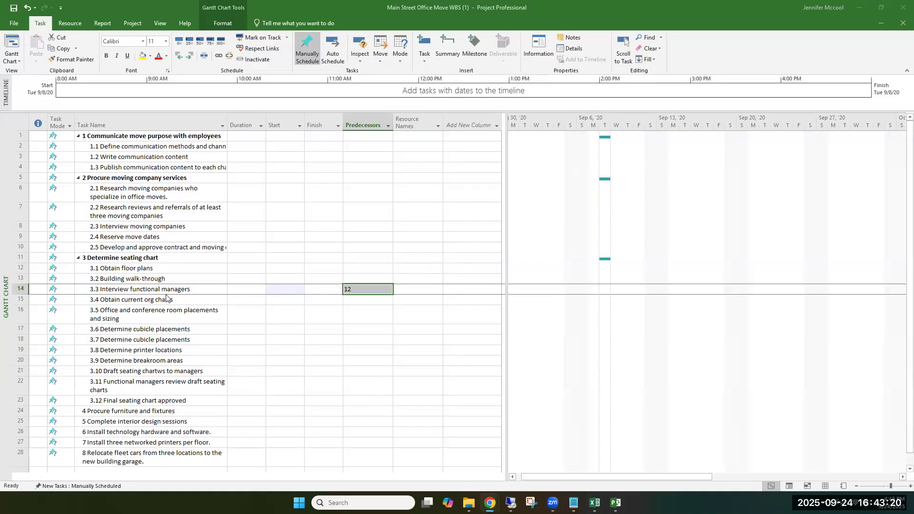
left_click(378, 299)
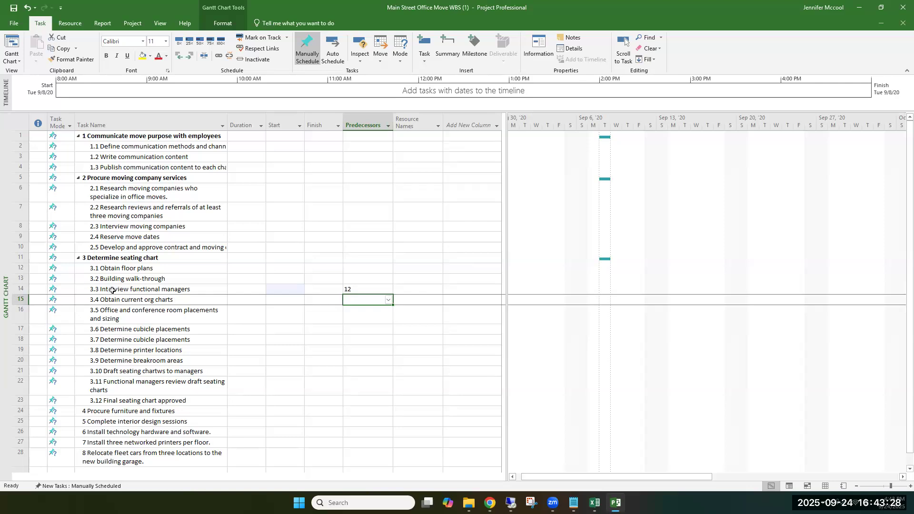
left_click(388, 300)
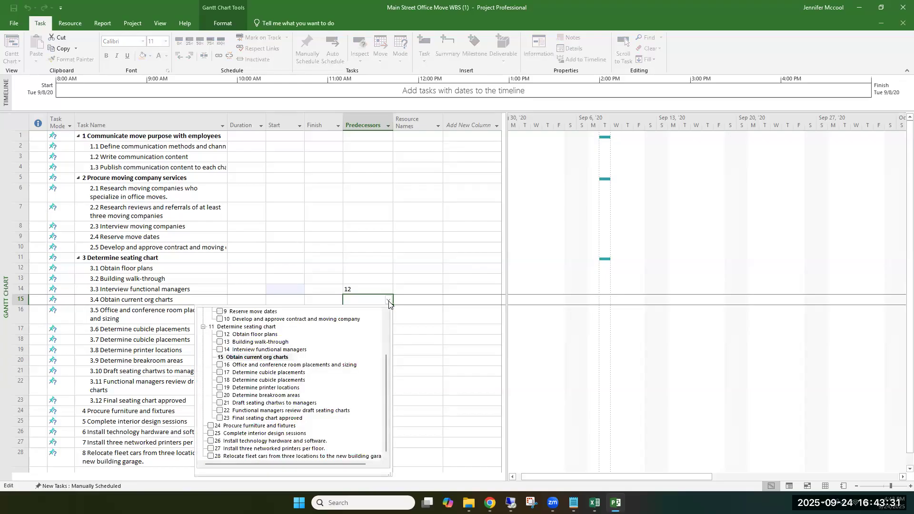
left_click(220, 349)
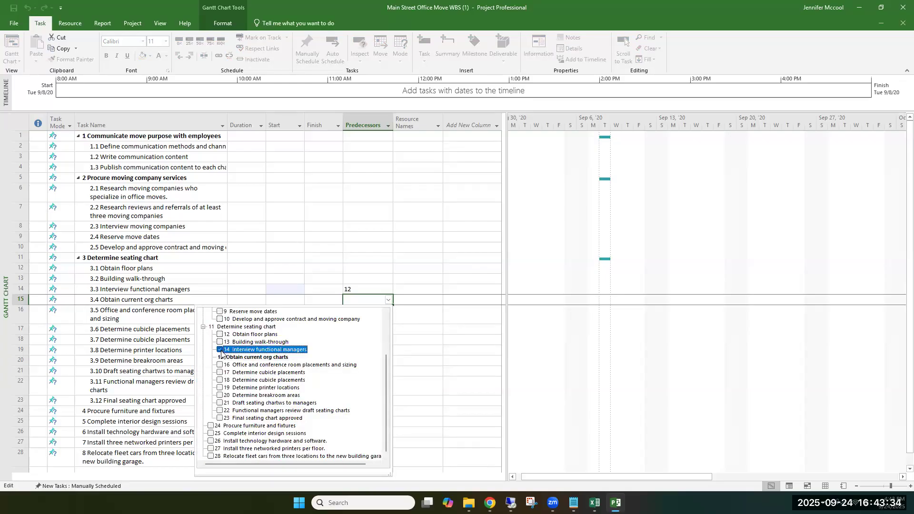
left_click(414, 301)
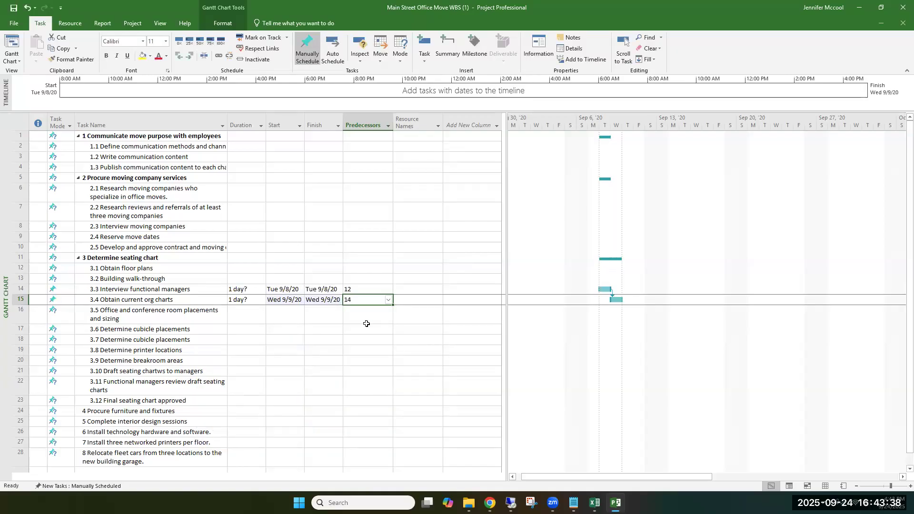
Step: Try to clear the Finish date of Final seating chart approved
scroll(367, 324, "down", 7)
scroll(367, 328, "up", 7)
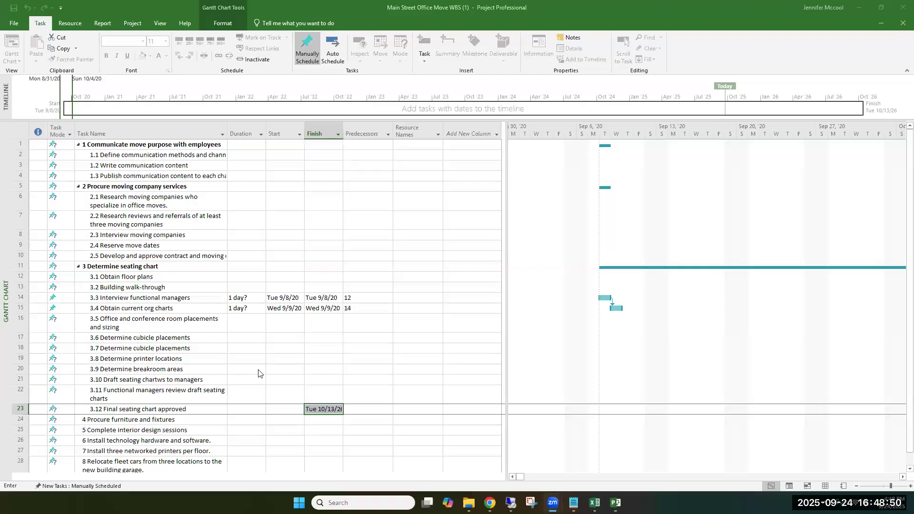
left_click(342, 127)
left_click(329, 406)
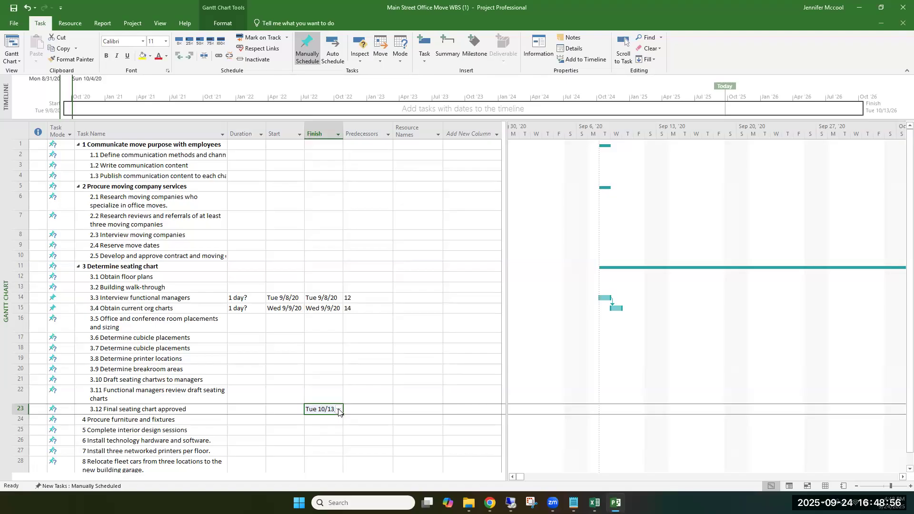
key("BackSpace")
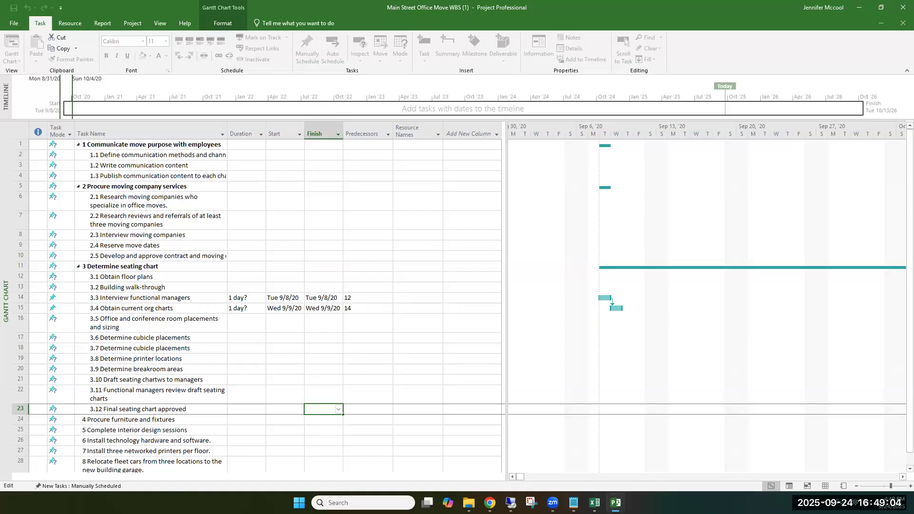
Step: Switch to Chrome, detach the Module 5 assignment page into its own window, and return to Microsoft Project
key("alt+Tab")
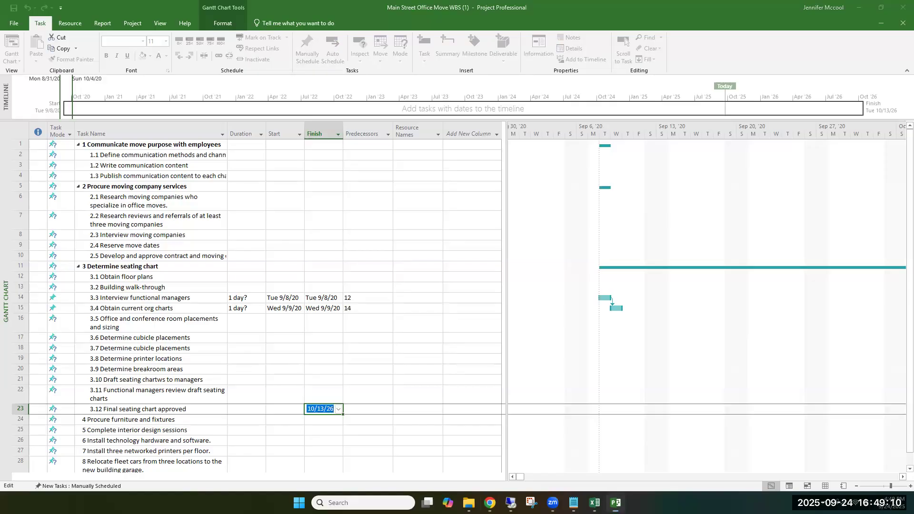
key("alt+Tab")
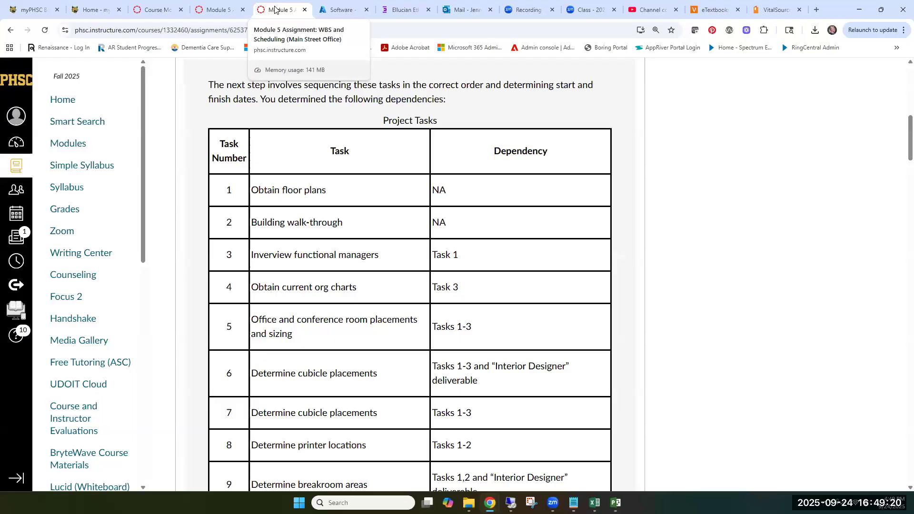
left_click_drag(295, 11, 517, 80)
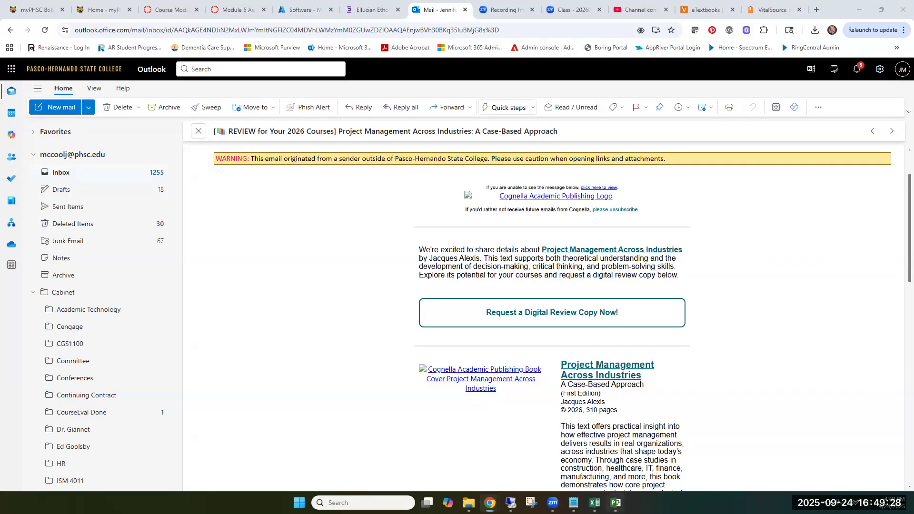
left_click(615, 503)
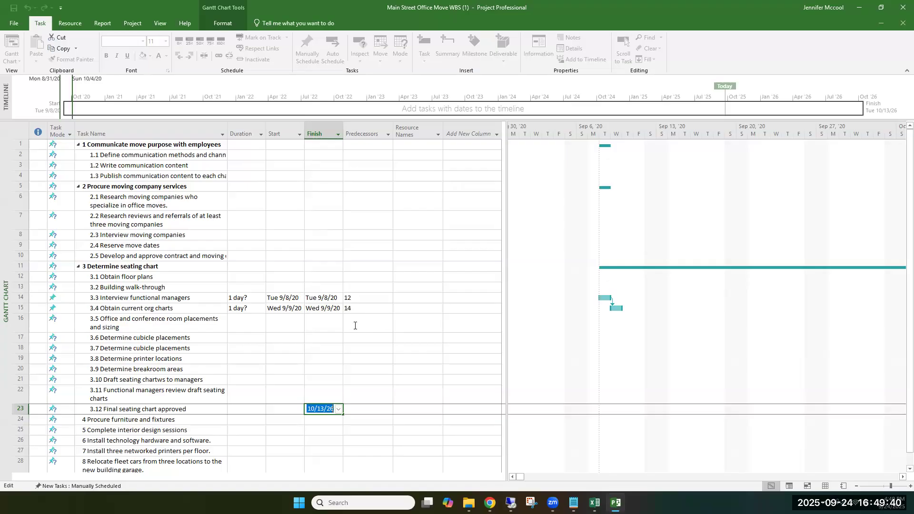
Step: Set tasks 12, 13 and 14 as the predecessors of Office and conference room placements and sizing
left_click(384, 320)
left_click(388, 324)
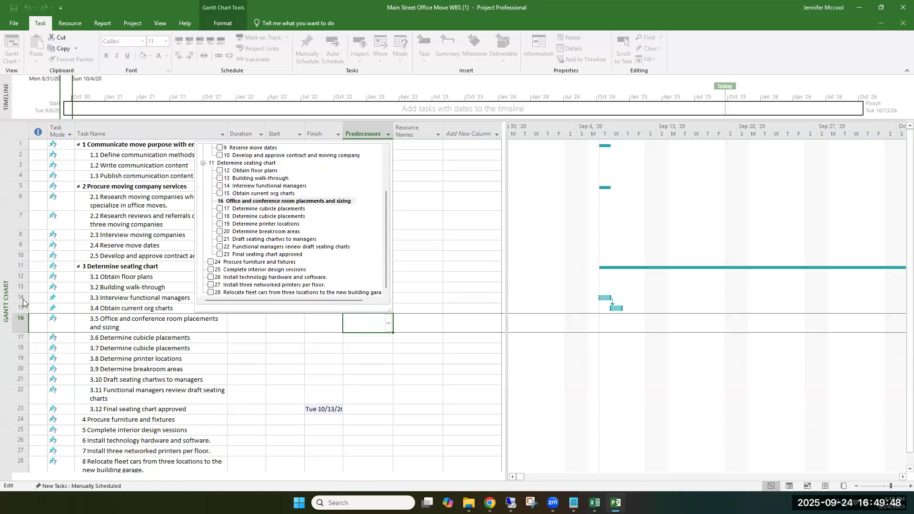
left_click(220, 171)
left_click(219, 178)
left_click(219, 185)
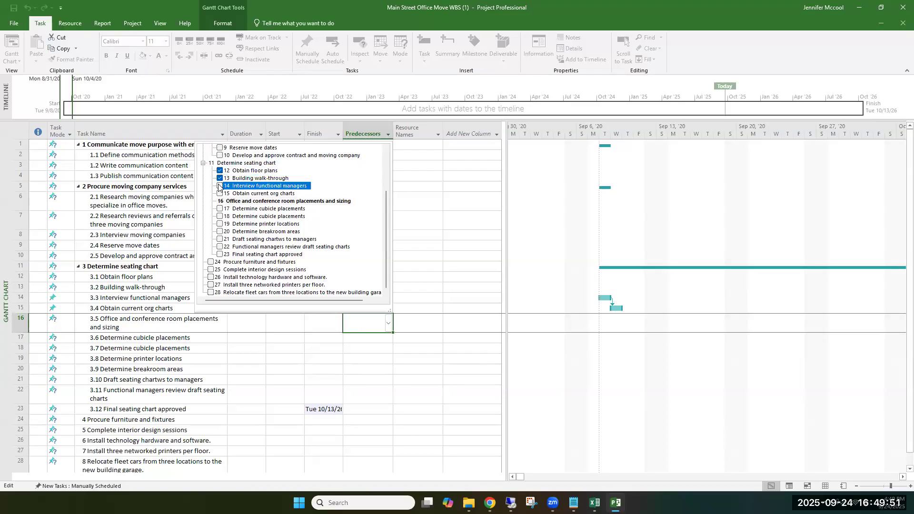
left_click(434, 261)
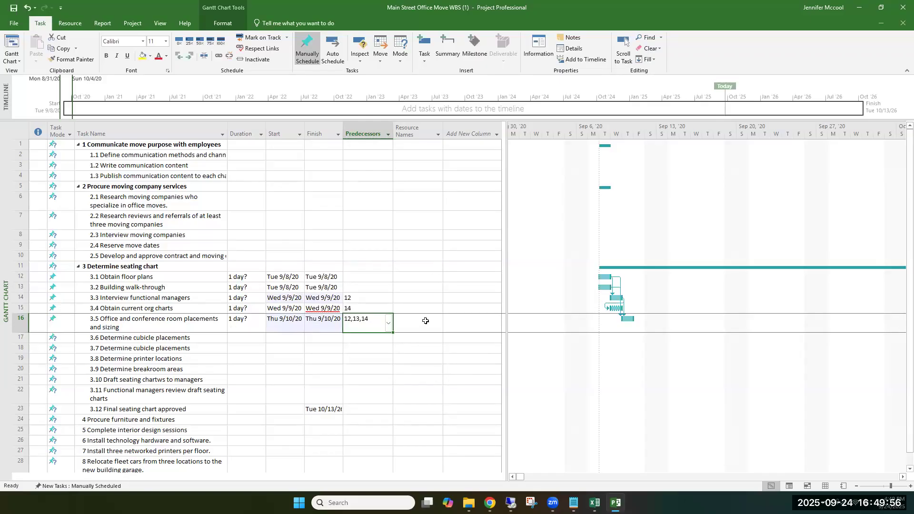
Step: Set tasks 12, 13 and 14 as the predecessors of 3.6 Determine cubicle placements
left_click(379, 339)
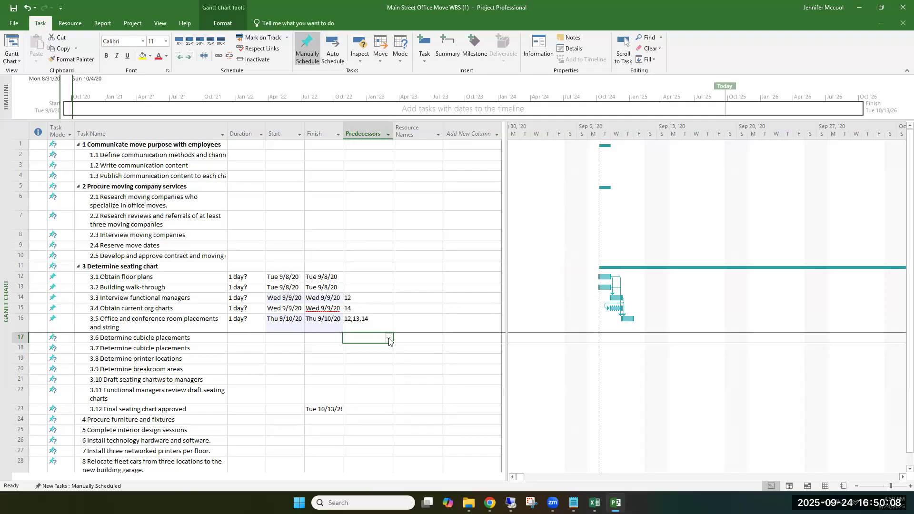
left_click(389, 339)
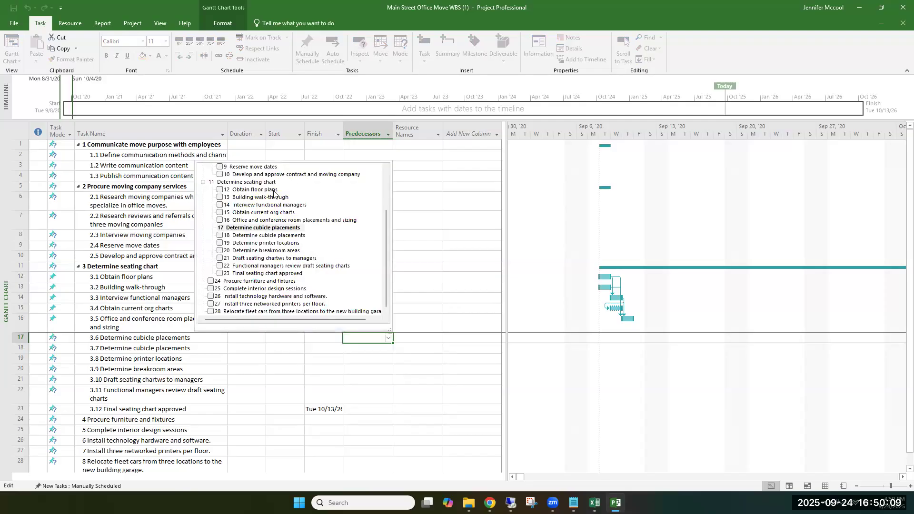
left_click(220, 189)
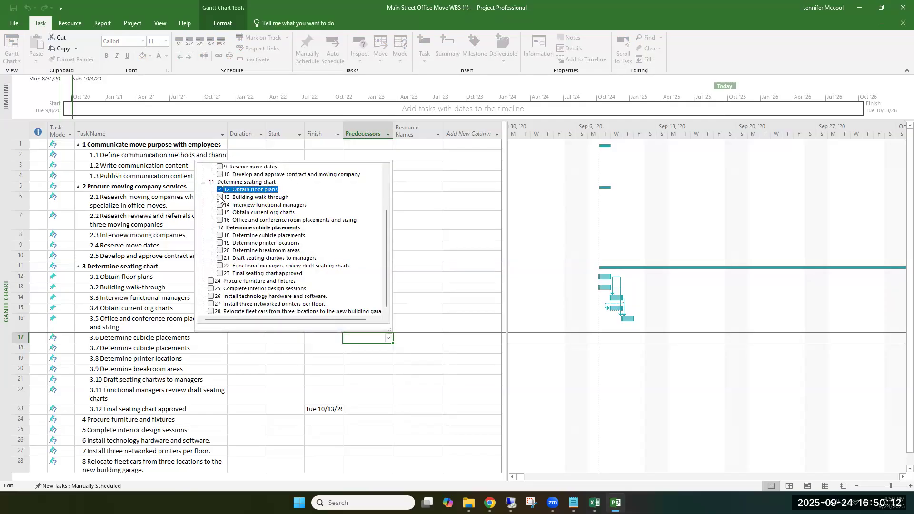
left_click(220, 197)
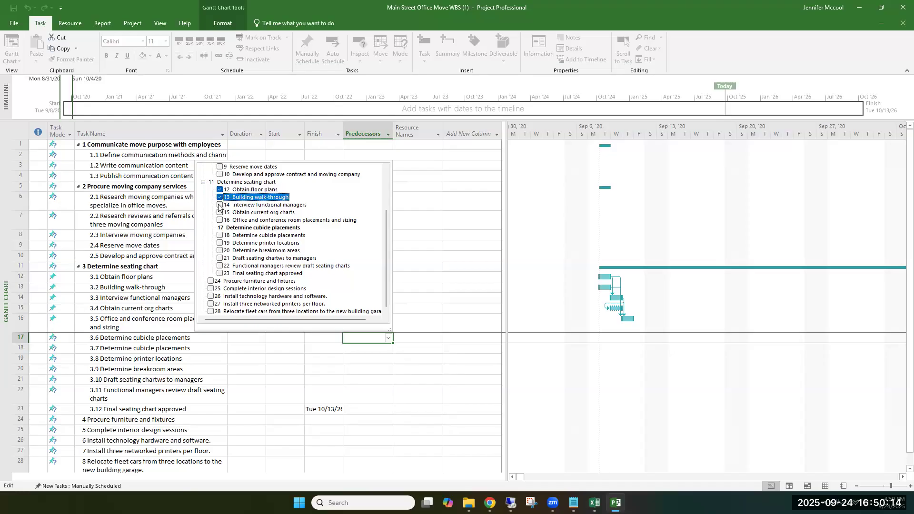
left_click(220, 205)
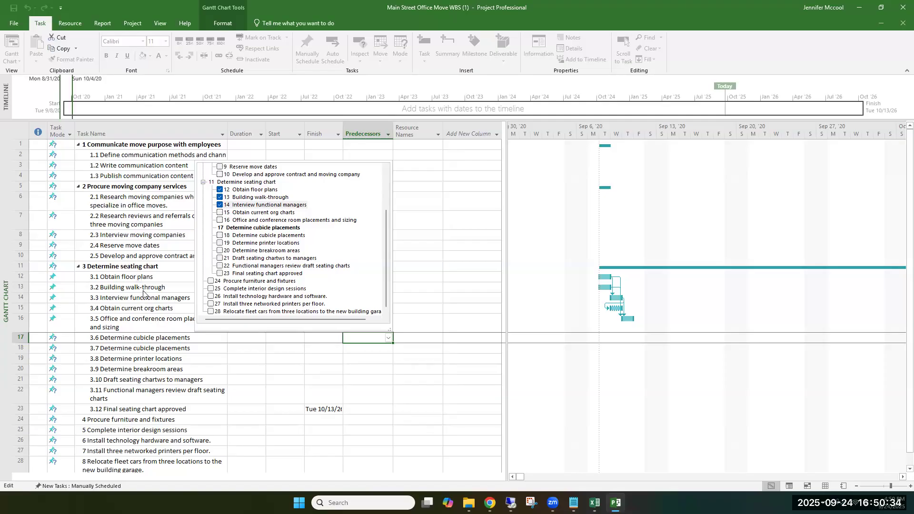
left_click(450, 265)
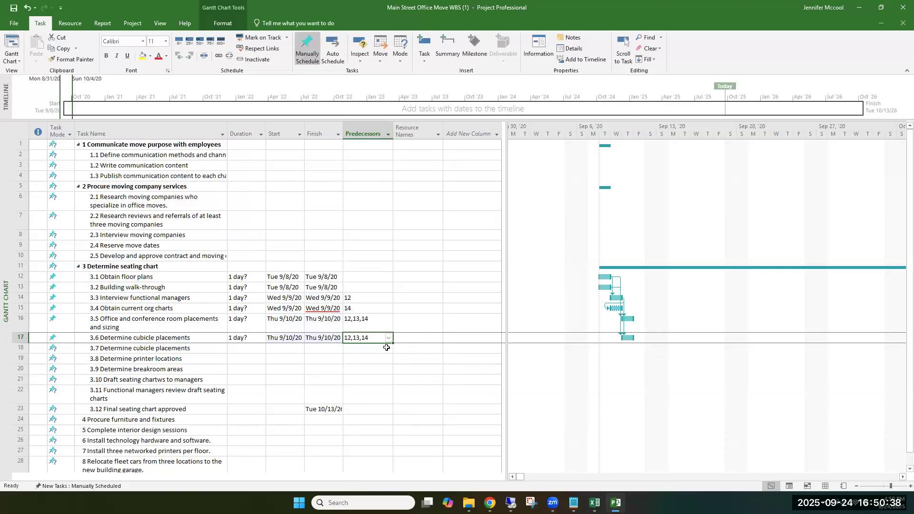
Step: Assign Interior Designer as the resource of 3.6 Determine cubicle placements
left_click(416, 338)
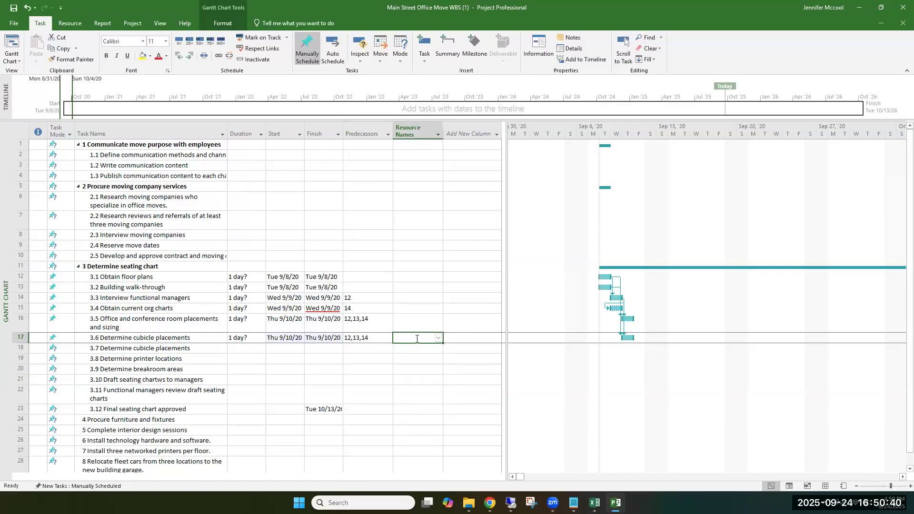
left_click(416, 338)
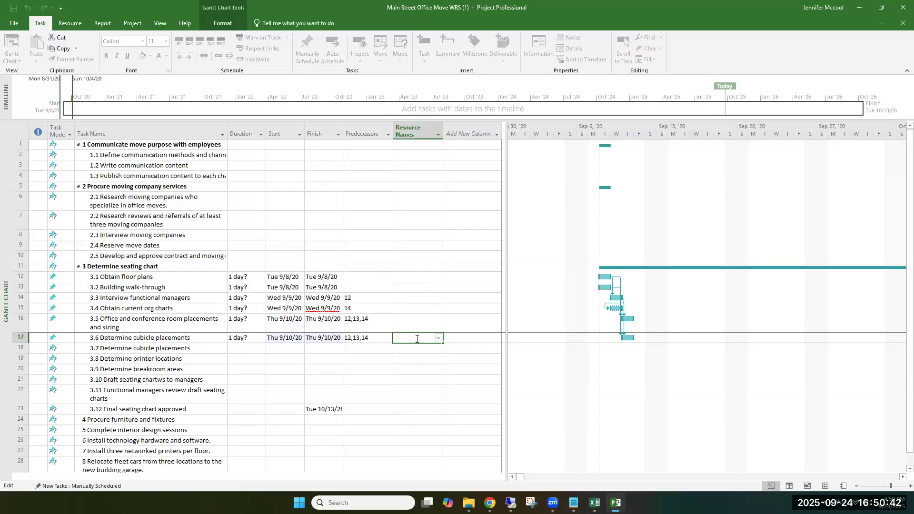
type("Interior De")
type("signer")
key("Return")
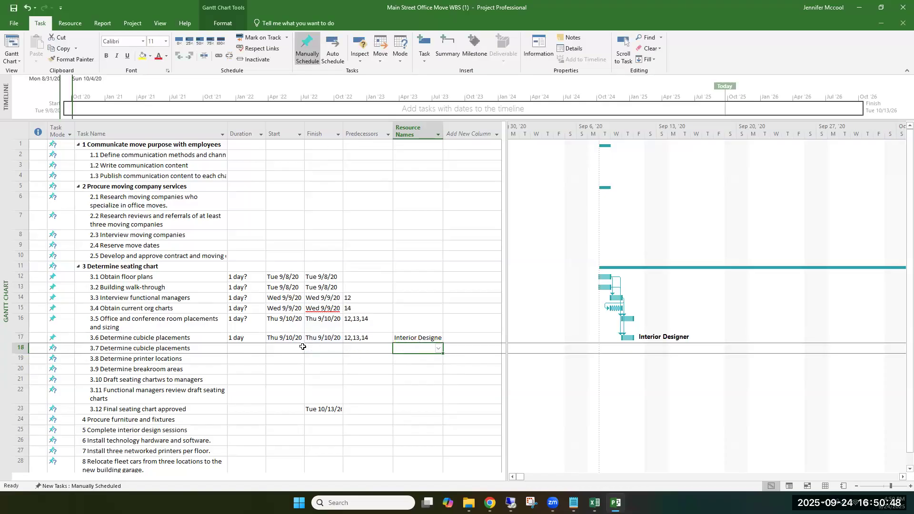
Step: Set tasks 12, 13 and 14 as the predecessors of 3.7 Determine cubicle placements
left_click(357, 350)
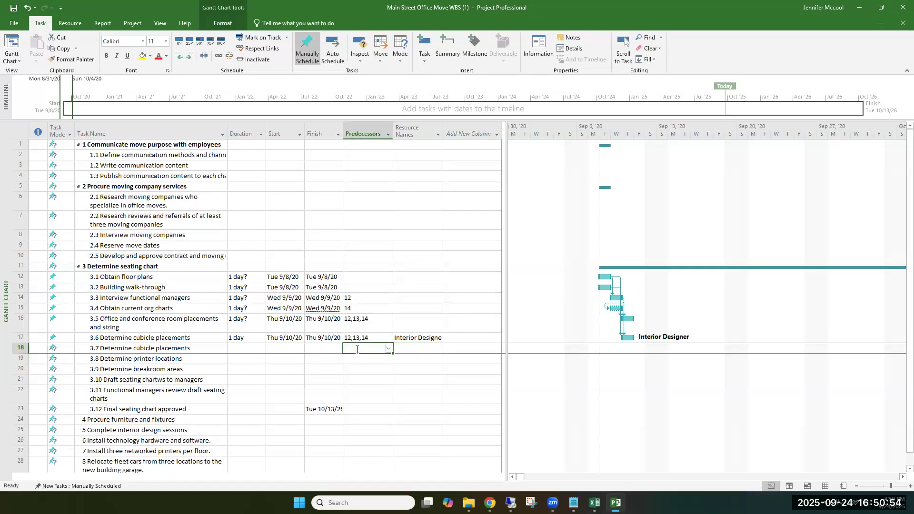
left_click(388, 350)
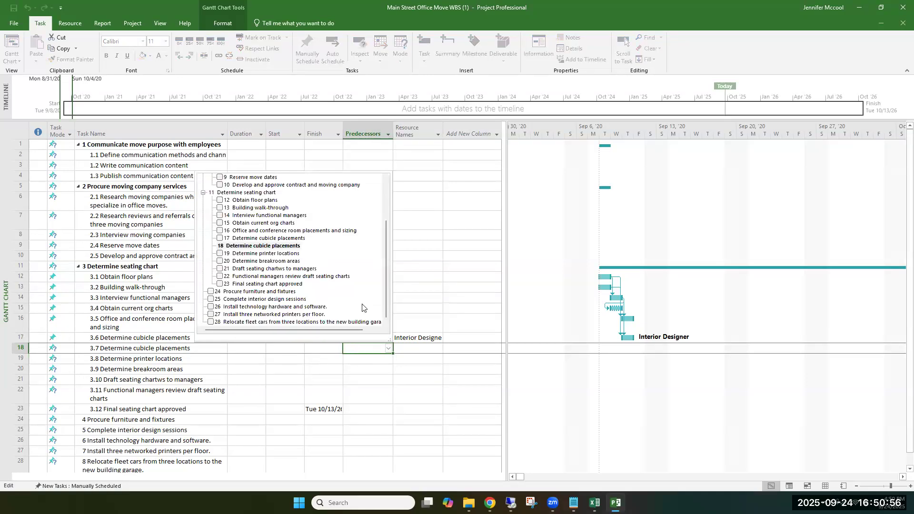
left_click(220, 200)
left_click(221, 208)
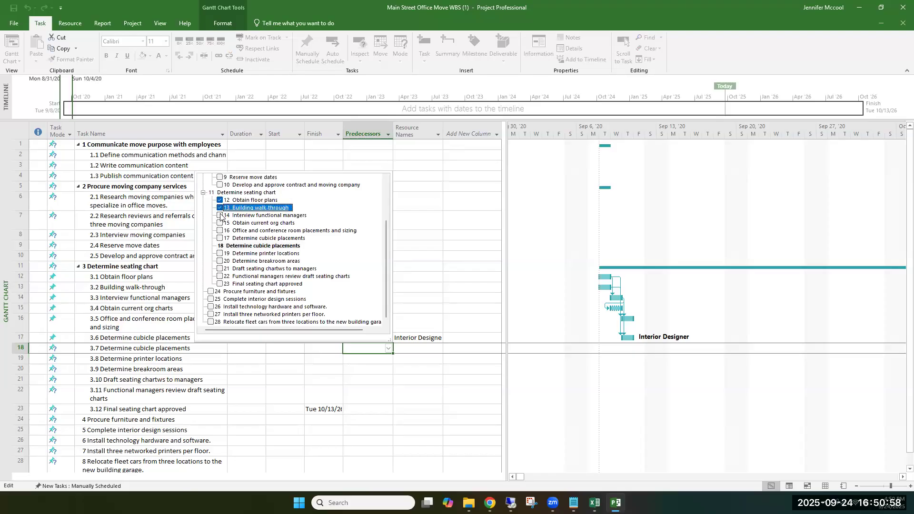
left_click(220, 216)
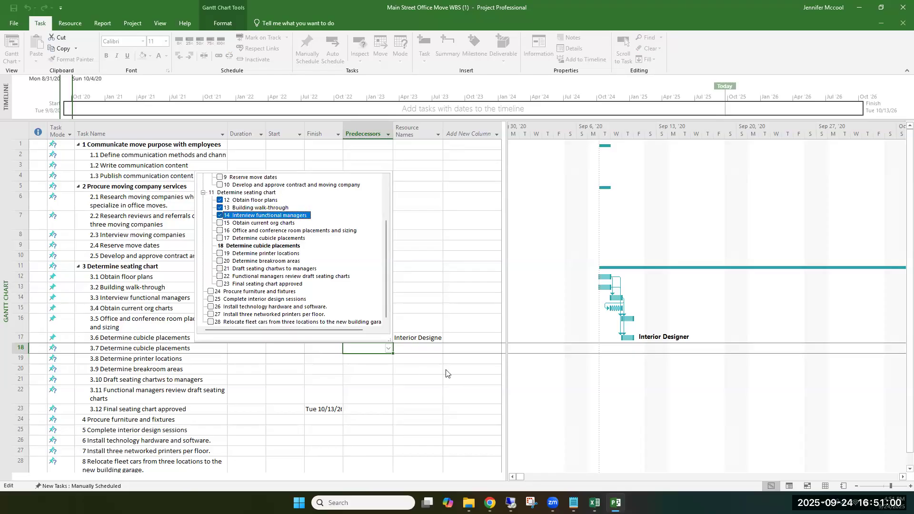
left_click(386, 365)
Step: Set tasks 12 and 13 as the predecessors of Determine printer locations
left_click(387, 362)
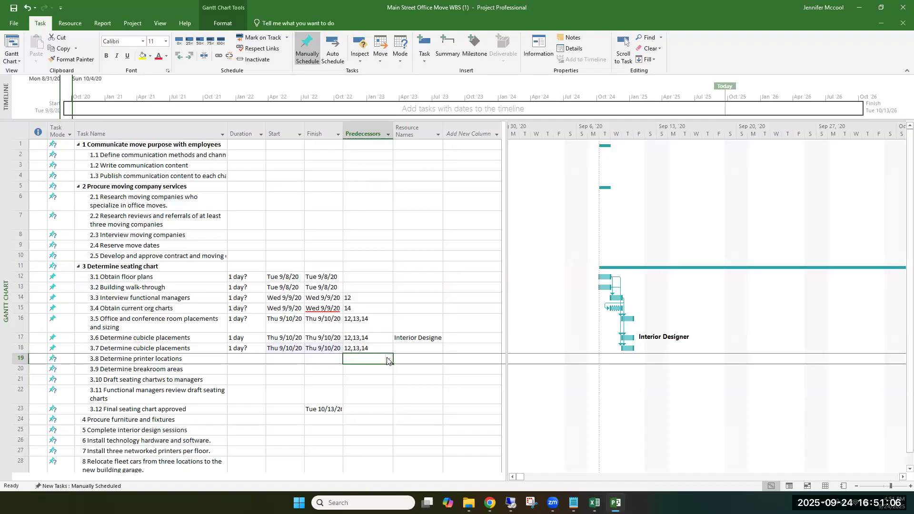
left_click(388, 360)
left_click(220, 211)
left_click(220, 218)
left_click(381, 394)
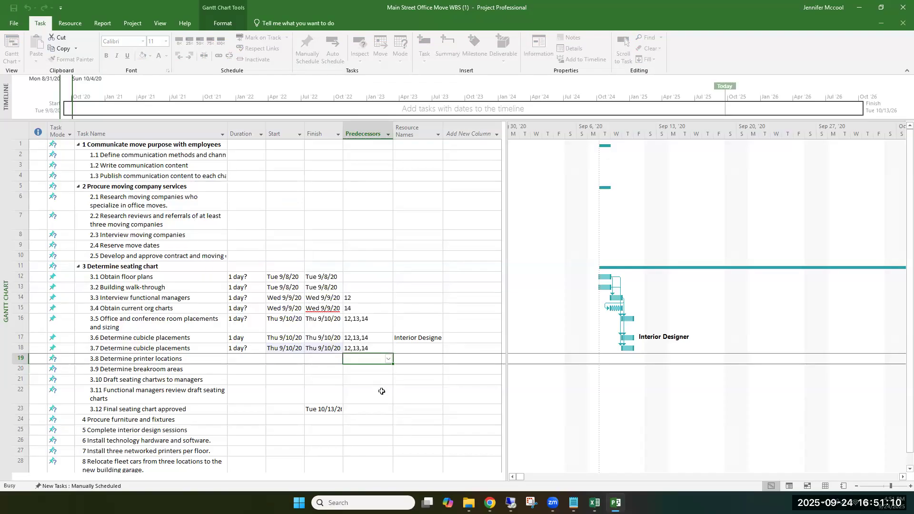
Step: Set tasks 12 and 13 as the predecessors of Determine breakroom areas
left_click(384, 369)
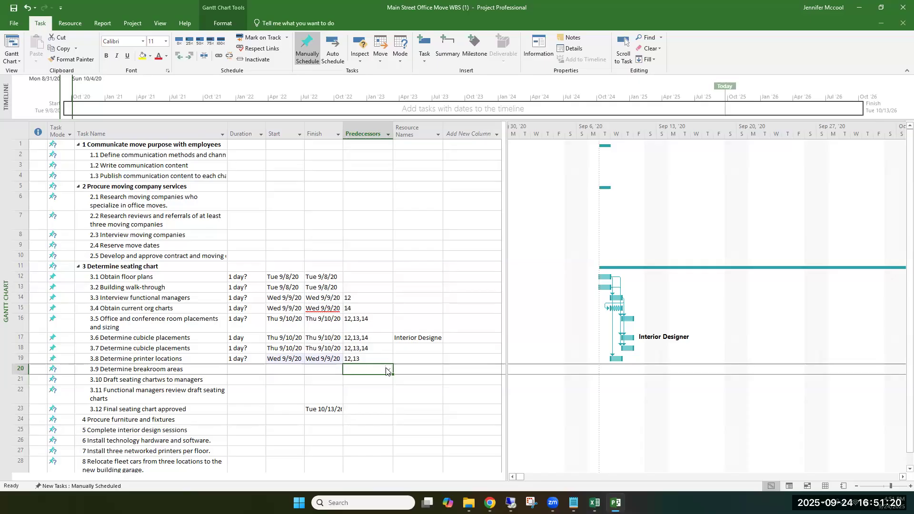
left_click(389, 369)
left_click(220, 221)
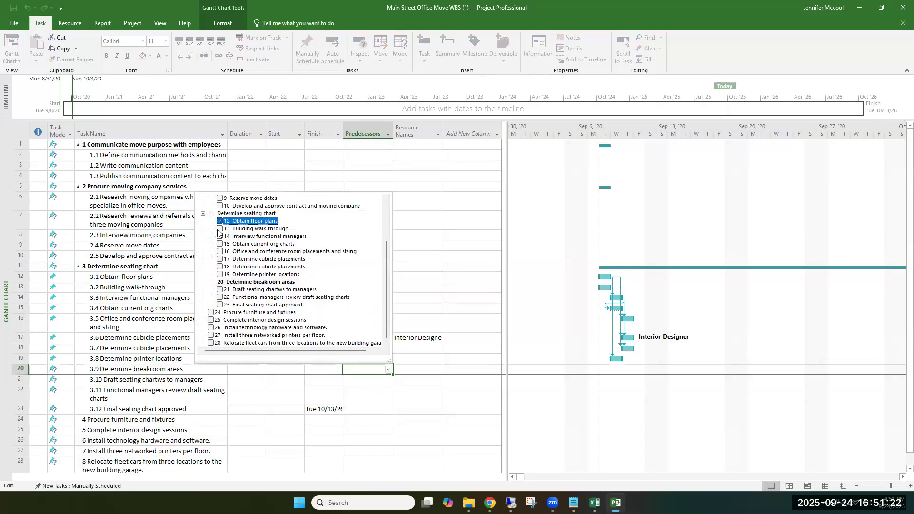
left_click(220, 229)
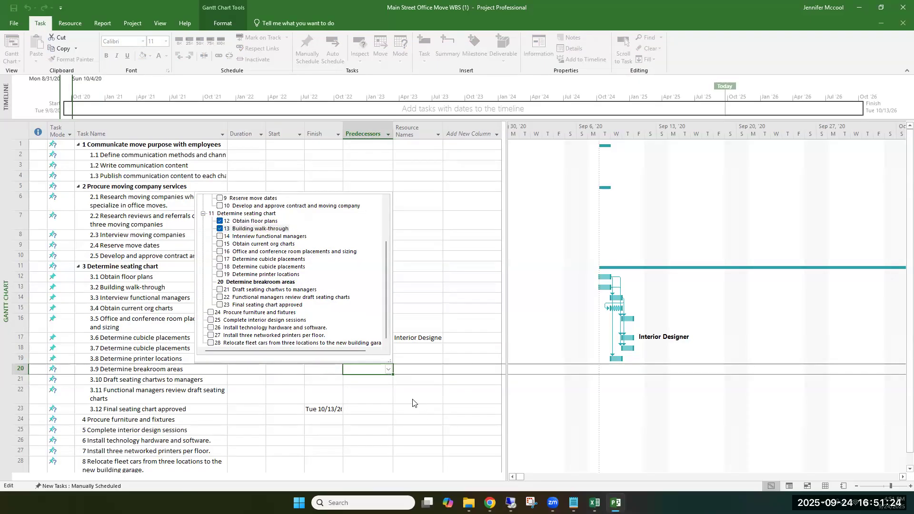
Step: Assign Interior Designer as the resource of Determine breakroom areas
left_click(412, 370)
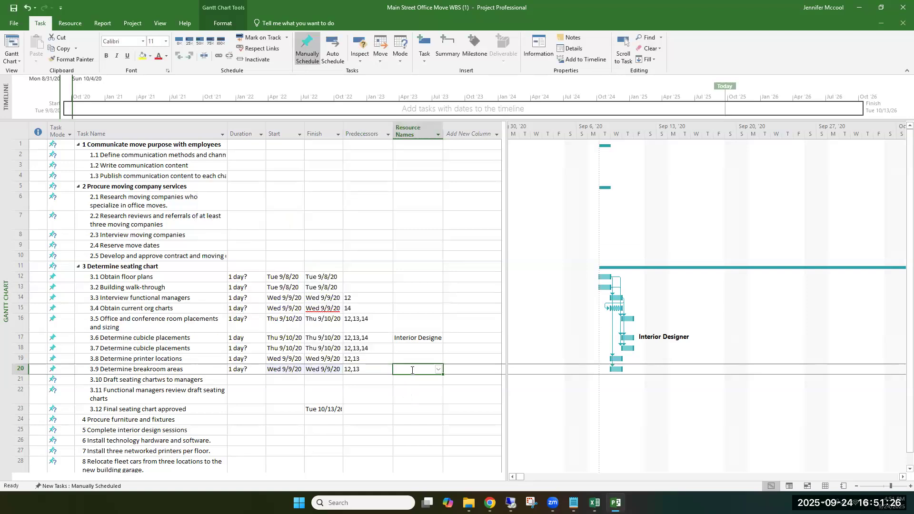
type("I")
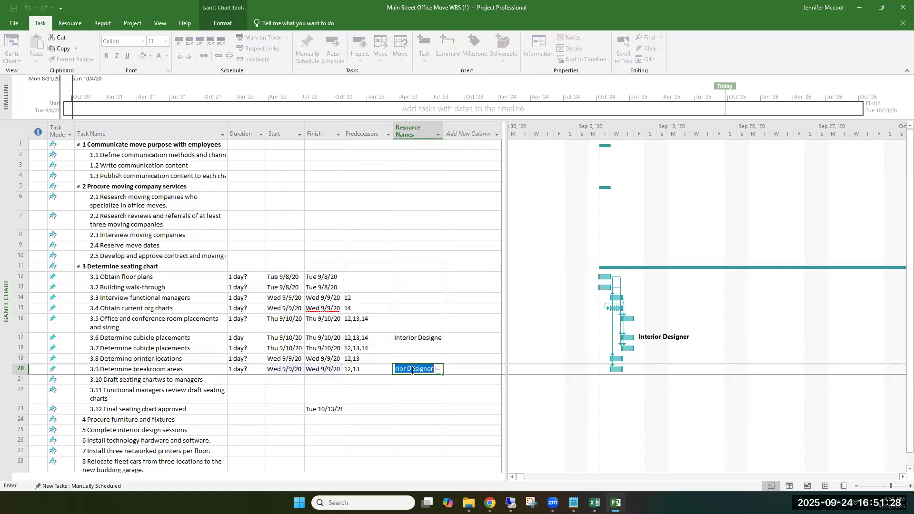
type("nterior De")
type("sign")
left_click(418, 387)
Step: Set all tasks from 12 through 20 as the predecessors of 3.10, the draft seating charts to managers task
left_click(372, 381)
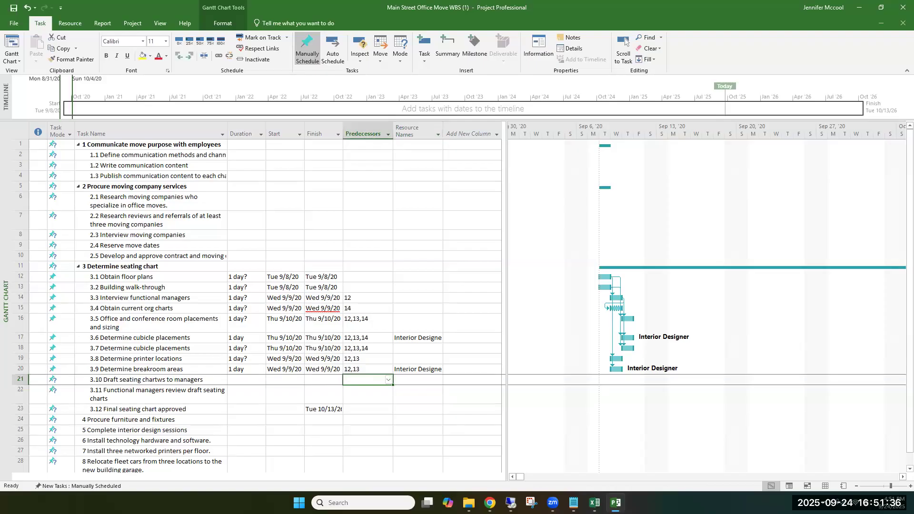
left_click(389, 380)
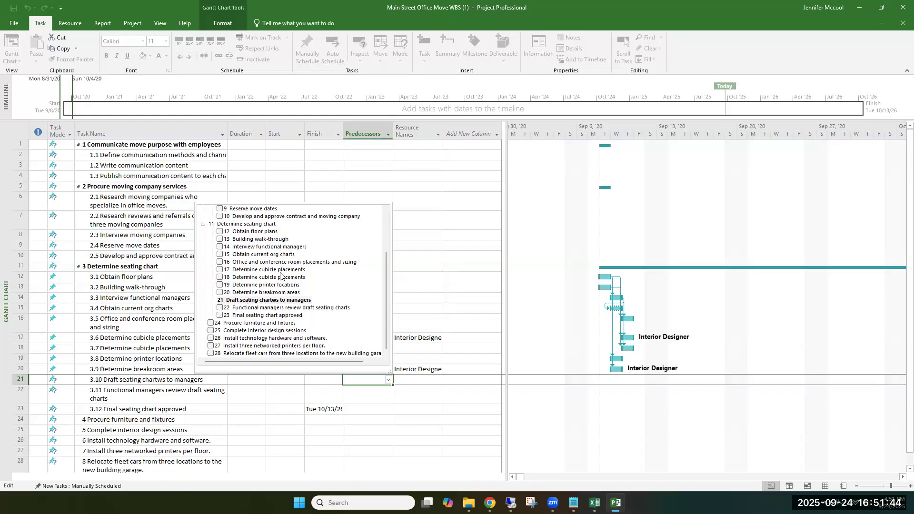
left_click(220, 232)
left_click(220, 239)
left_click(220, 247)
left_click(220, 254)
left_click(220, 261)
left_click(220, 270)
left_click(220, 277)
left_click(220, 285)
left_click(220, 293)
left_click(460, 402)
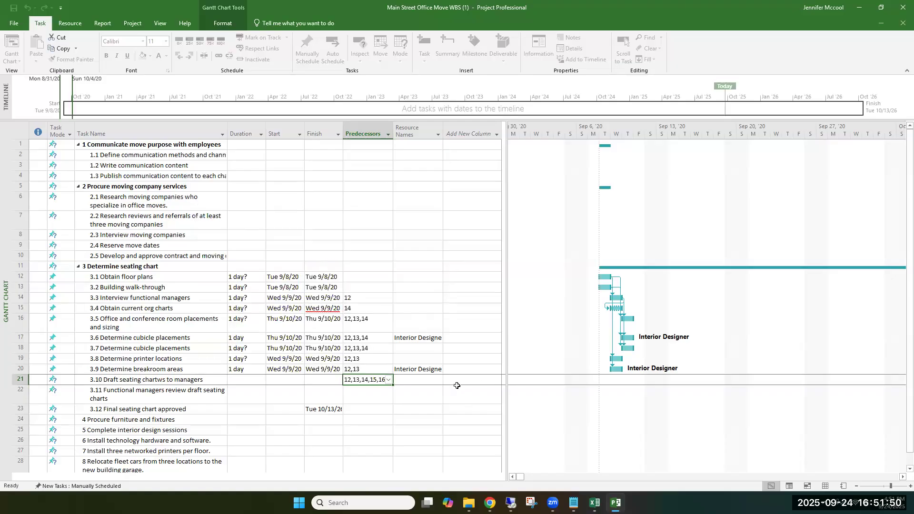
Step: Set task 21 as the predecessor of Functional managers review draft seating charts
left_click(366, 395)
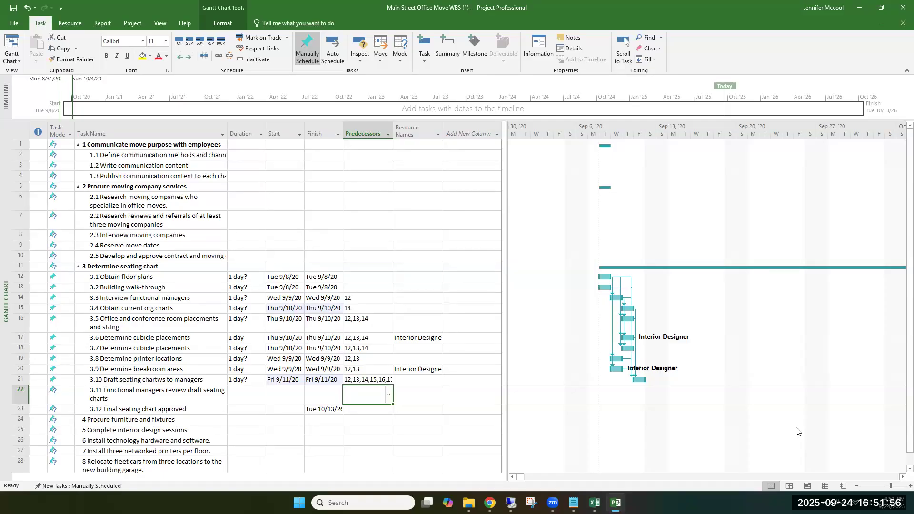
left_click(389, 396)
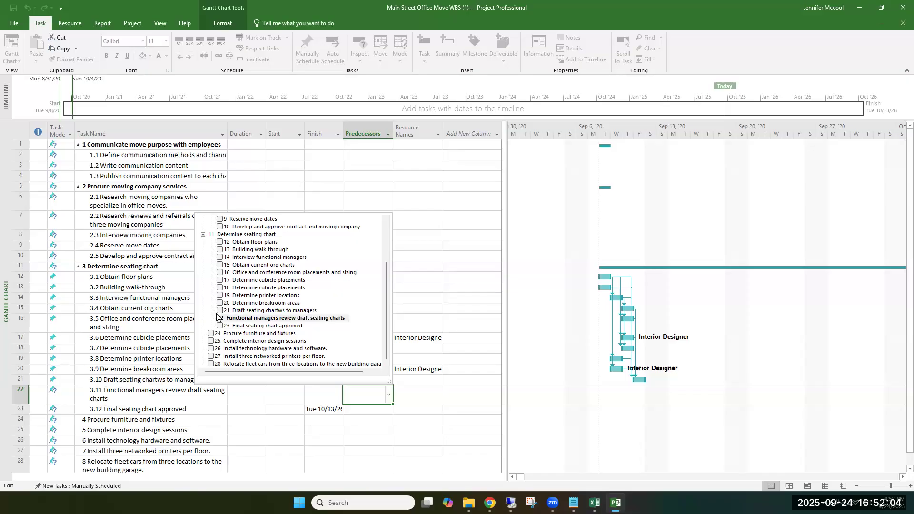
left_click(274, 311)
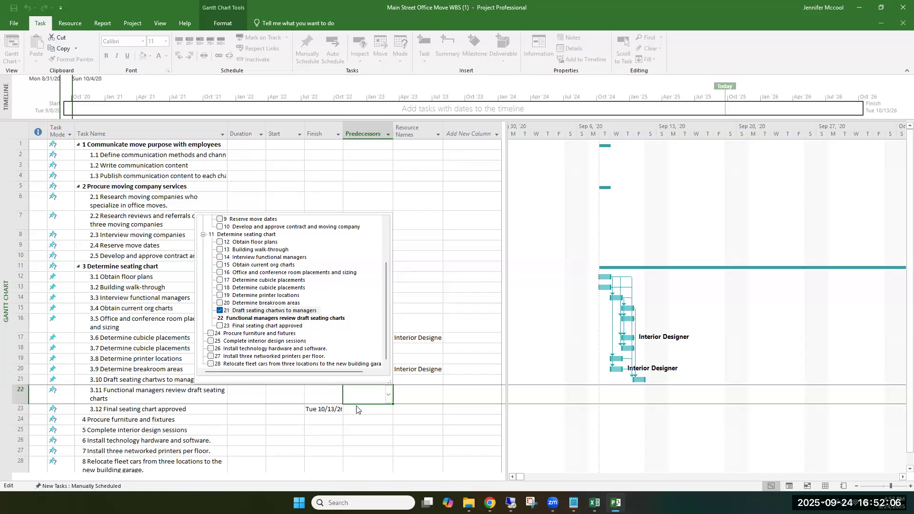
left_click(411, 428)
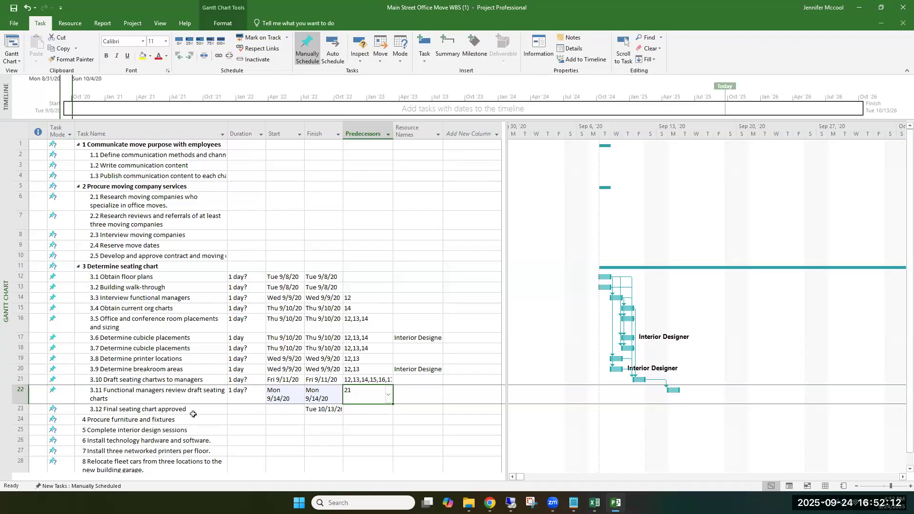
Step: Set task 22, Functional managers review draft seating charts, as the predecessor of Final seating chart approved
left_click(377, 409)
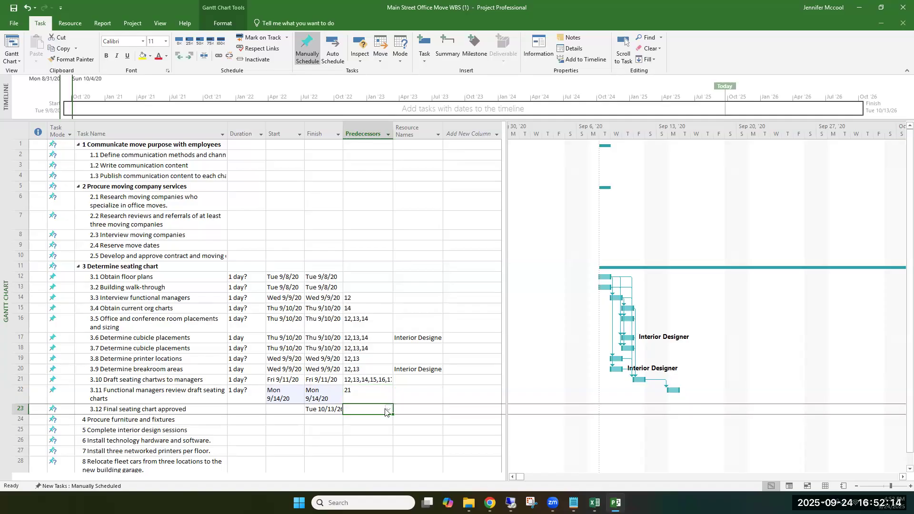
left_click(388, 410)
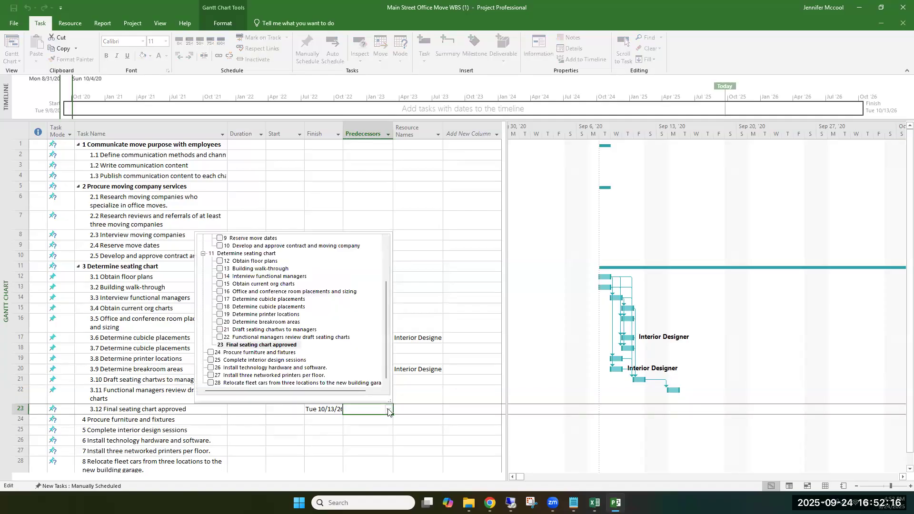
left_click(220, 337)
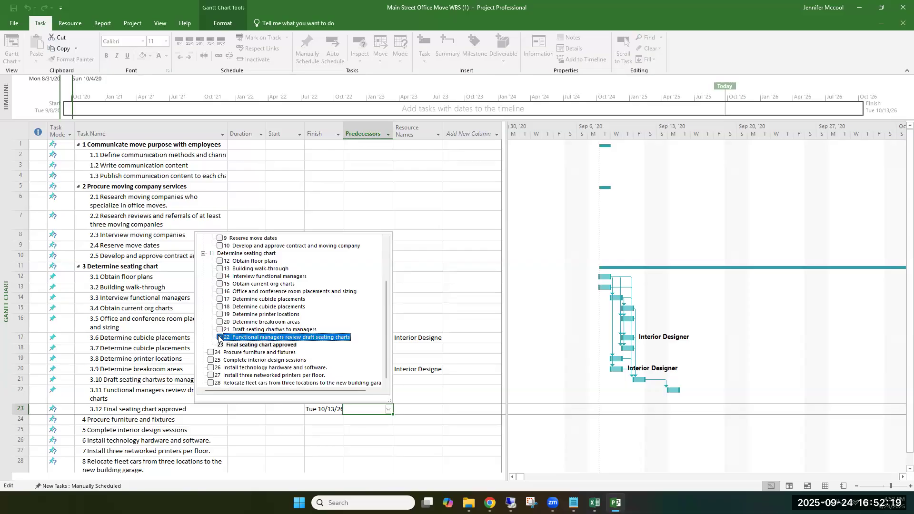
left_click(432, 423)
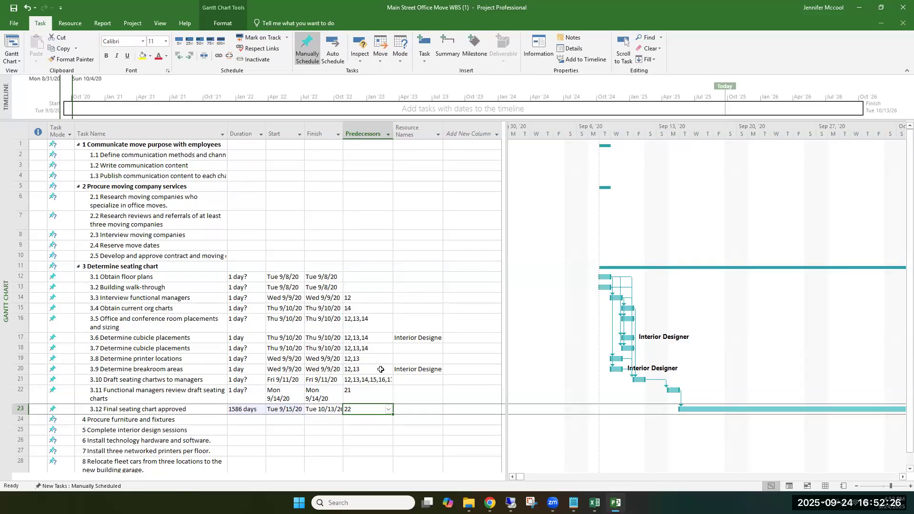
Step: Clear the Finish dates of all seating-chart tasks, from Obtain floor plans through Final seating chart approved
scroll(381, 367, "down", 1)
scroll(379, 359, "up", 1)
left_click_drag(320, 276, 318, 409)
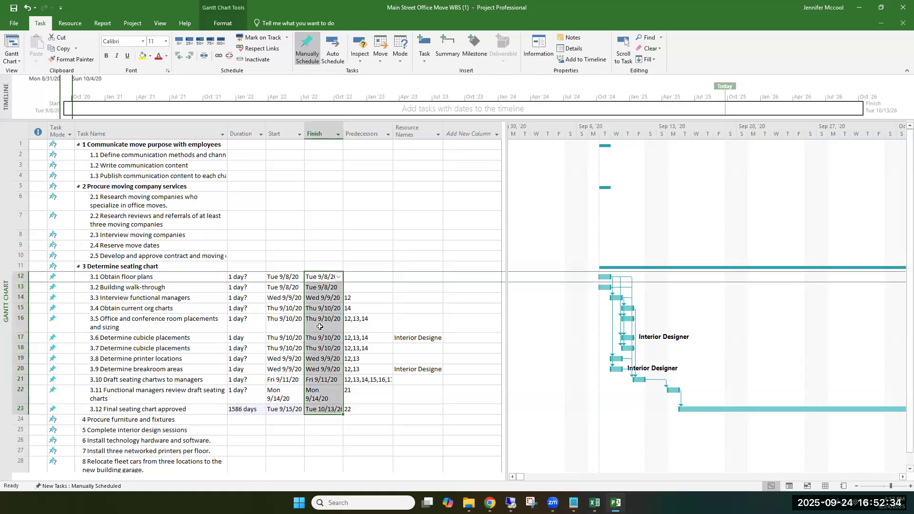
right_click(314, 284)
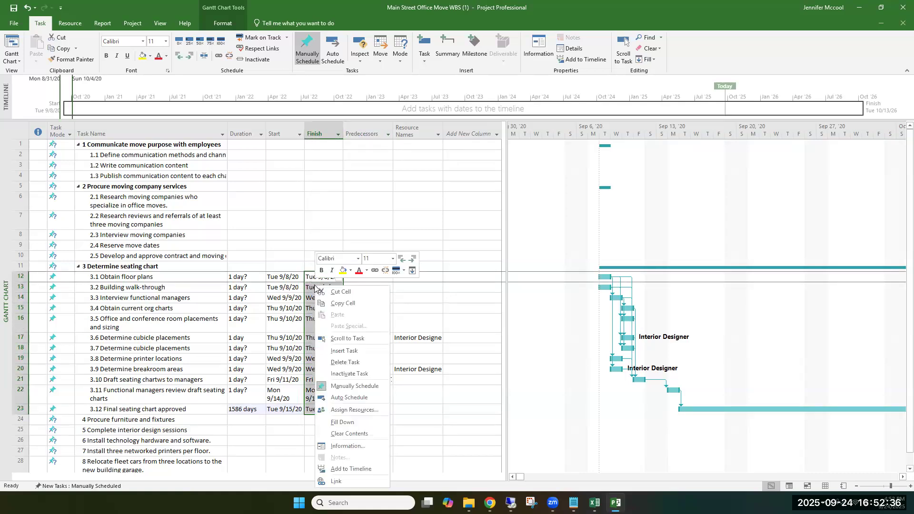
left_click(349, 434)
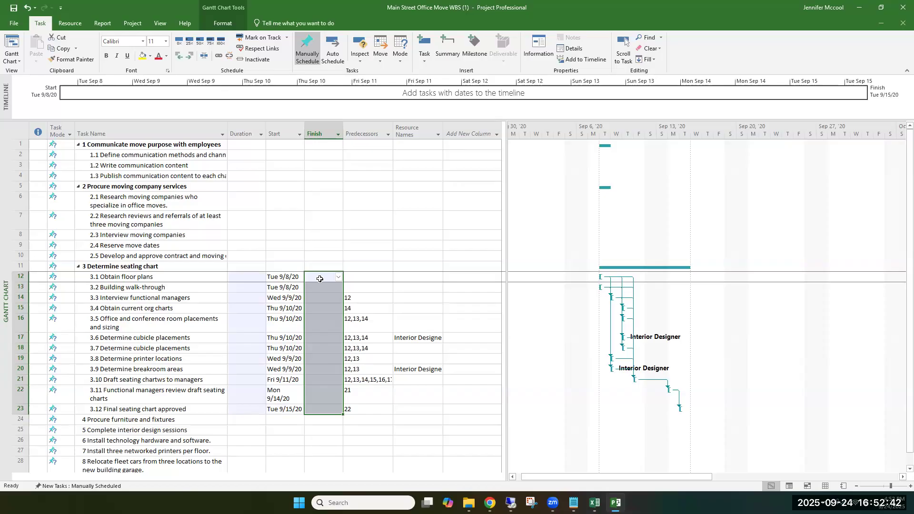
Step: Clear the Start dates of all seating-chart tasks, from 3.1 Obtain floor plans through 3.12 Final seating chart approved
left_click(280, 280)
key("shift+F2")
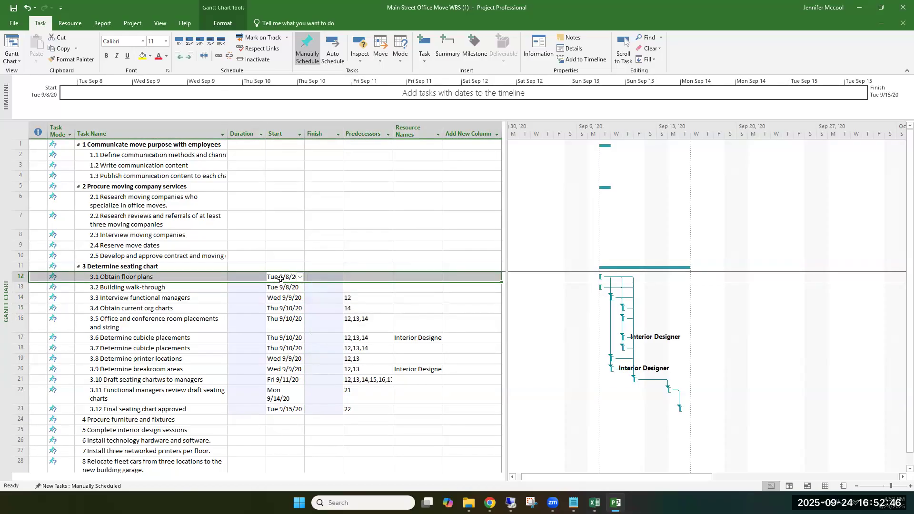
left_click_drag(280, 279, 284, 408)
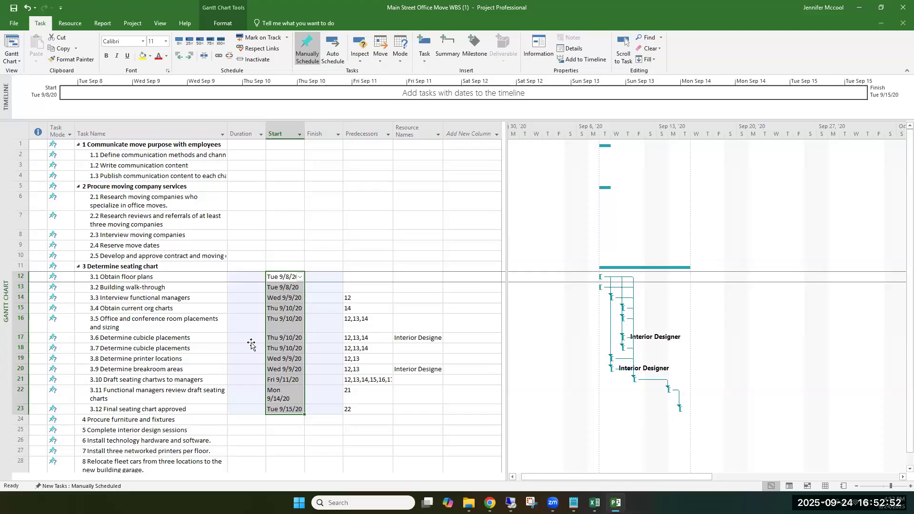
right_click(283, 348)
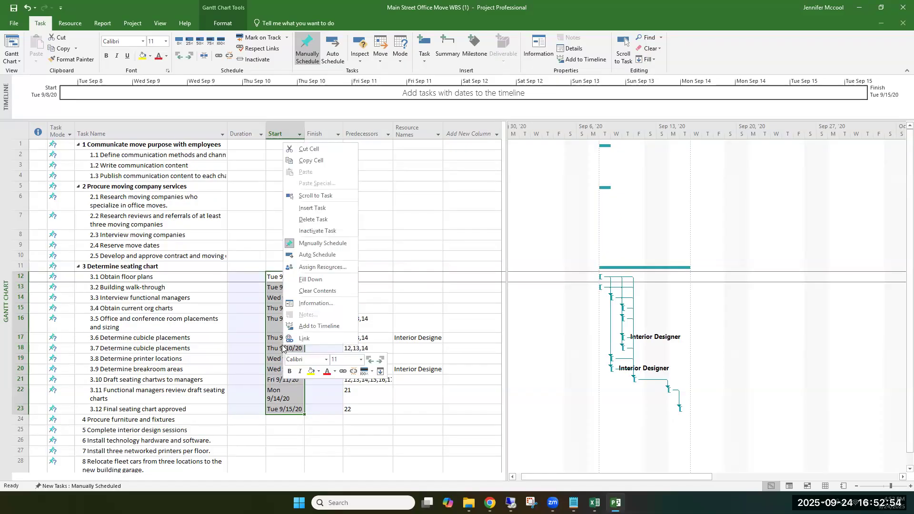
left_click(315, 291)
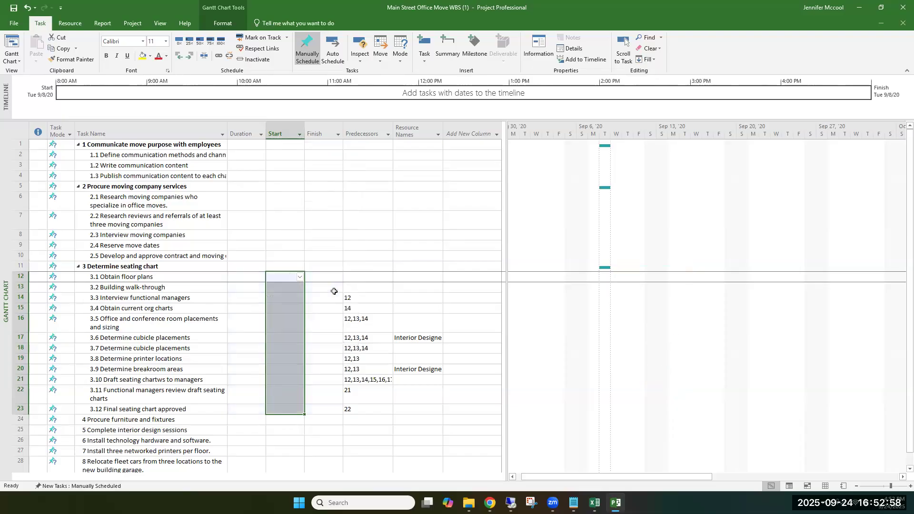
left_click(312, 421)
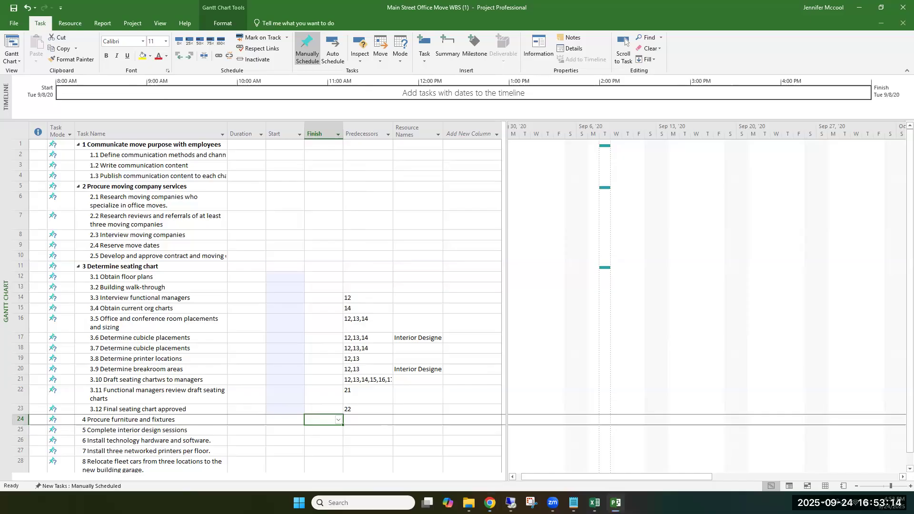
Step: Switch to Chrome to review the Module 5 assignment's scheduling guidance for the seating-chart deliverable against the WBS task list, returning to Project
key("alt+Tab")
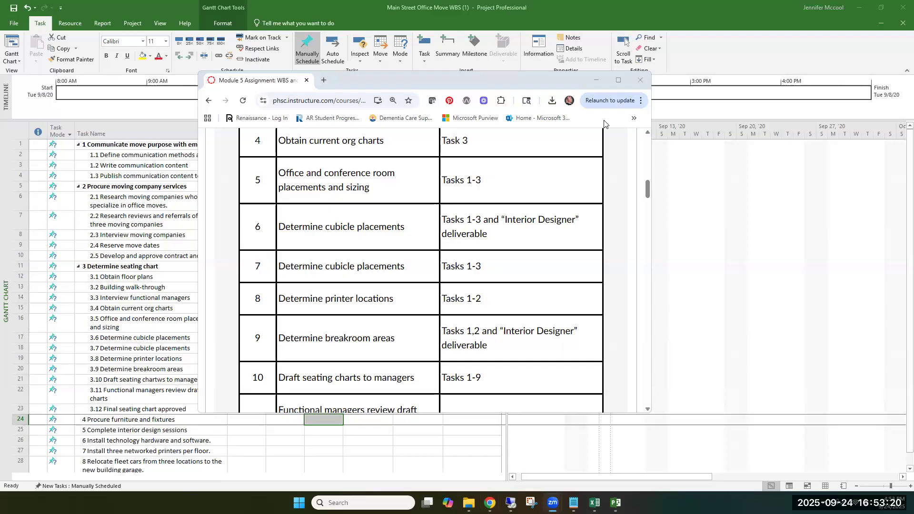
left_click(619, 80)
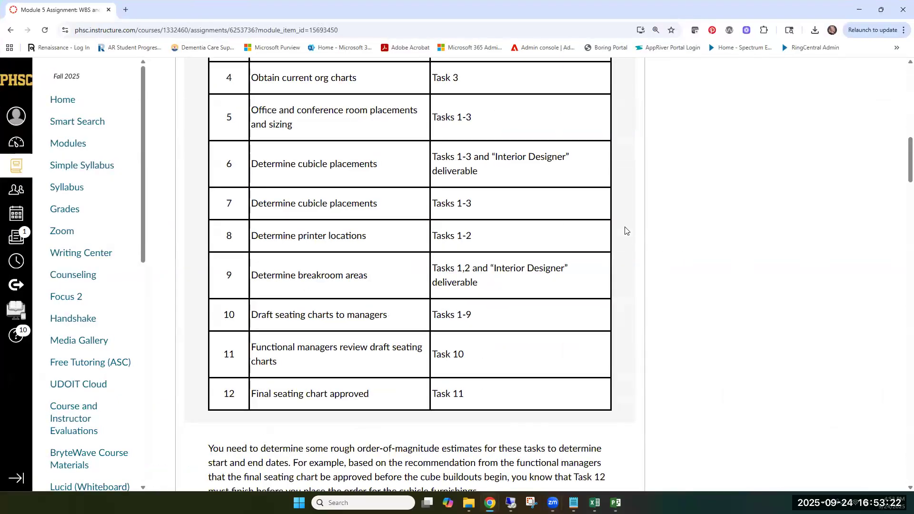
scroll(622, 237, "down", 5)
scroll(621, 237, "down", 7)
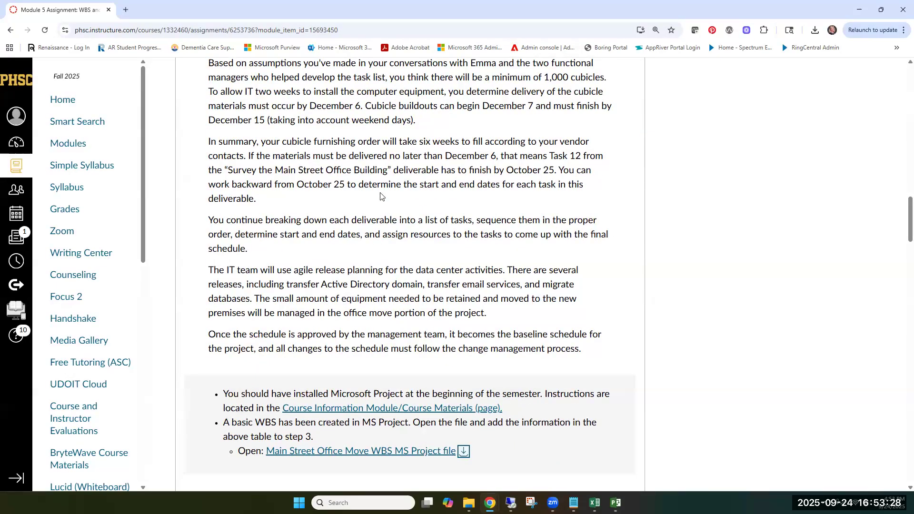
scroll(377, 203, "up", 1)
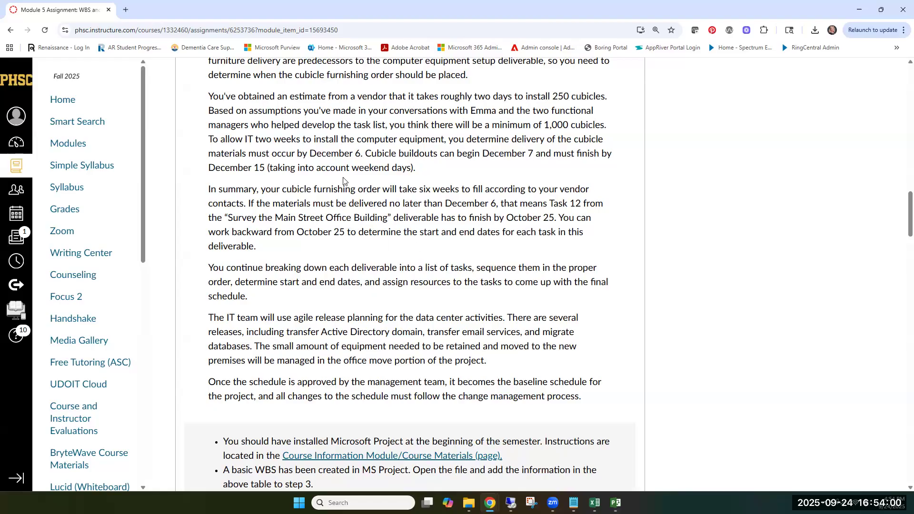
mouse_move(615, 502)
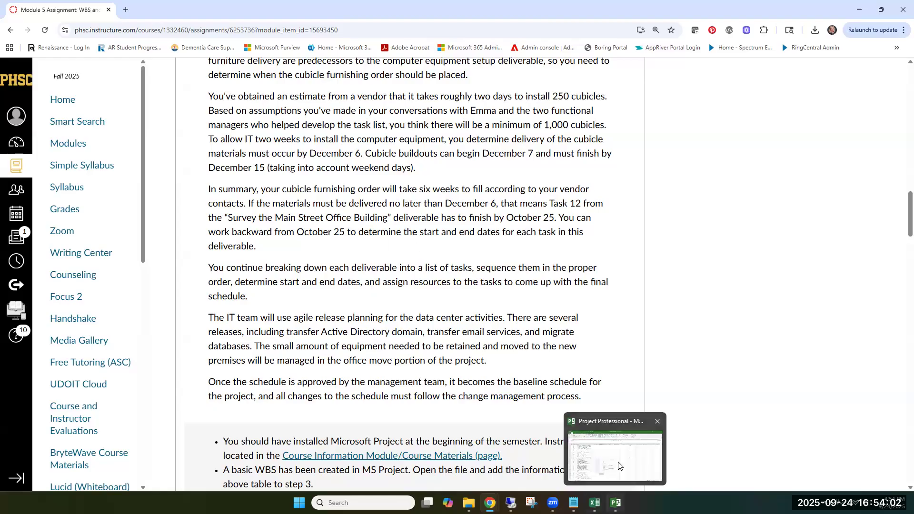
left_click(619, 466)
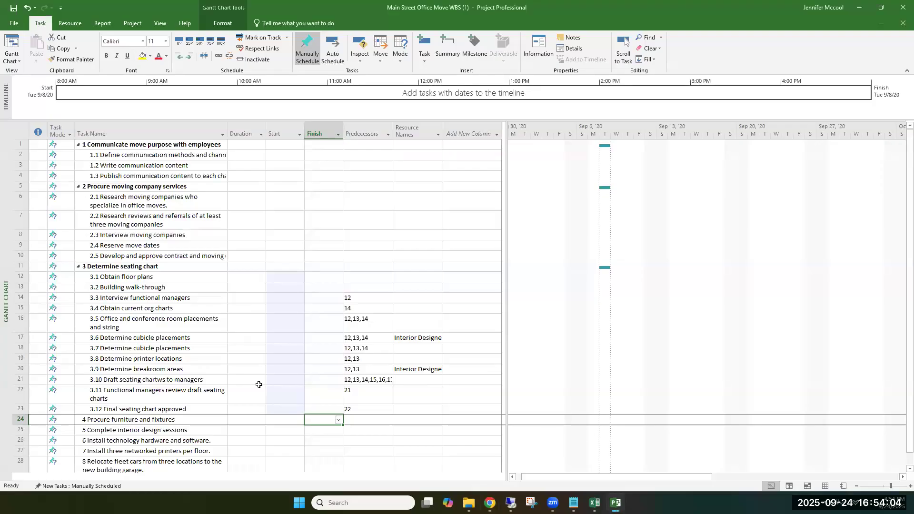
scroll(258, 384, "down", 2)
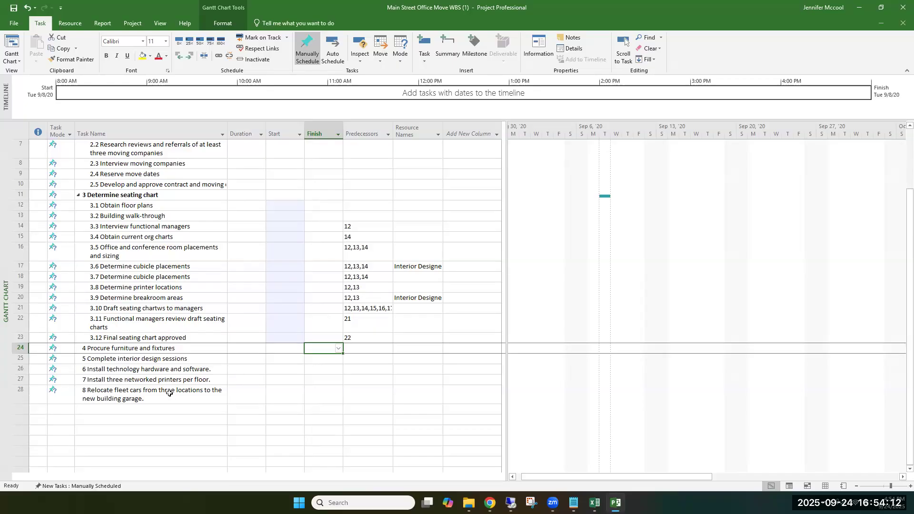
mouse_move(468, 503)
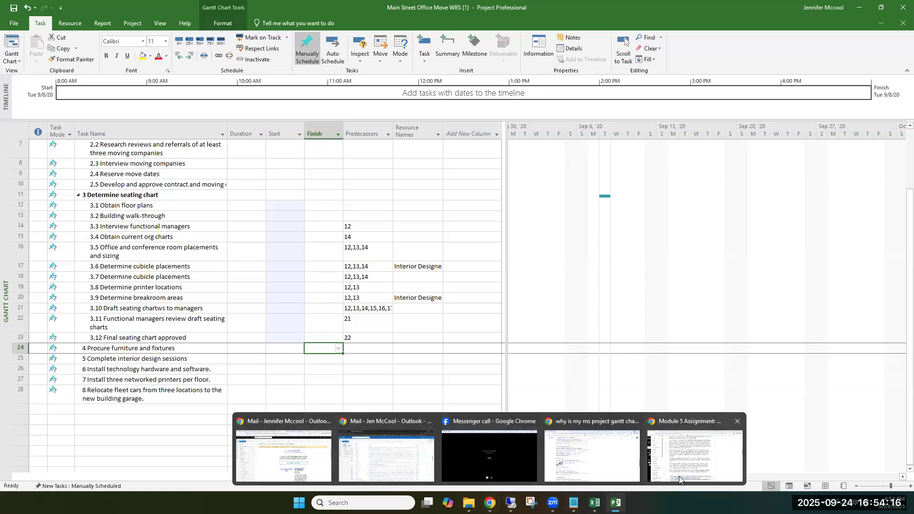
mouse_move(552, 502)
left_click(695, 456)
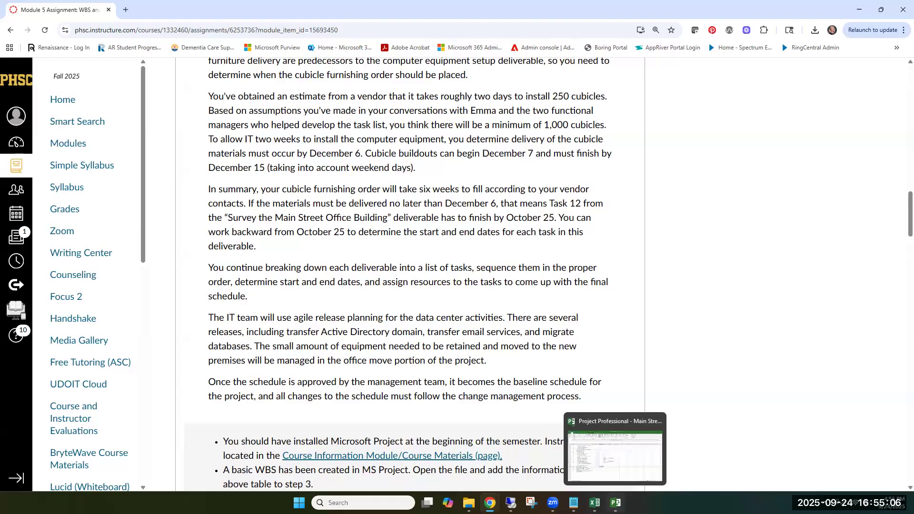
left_click(615, 503)
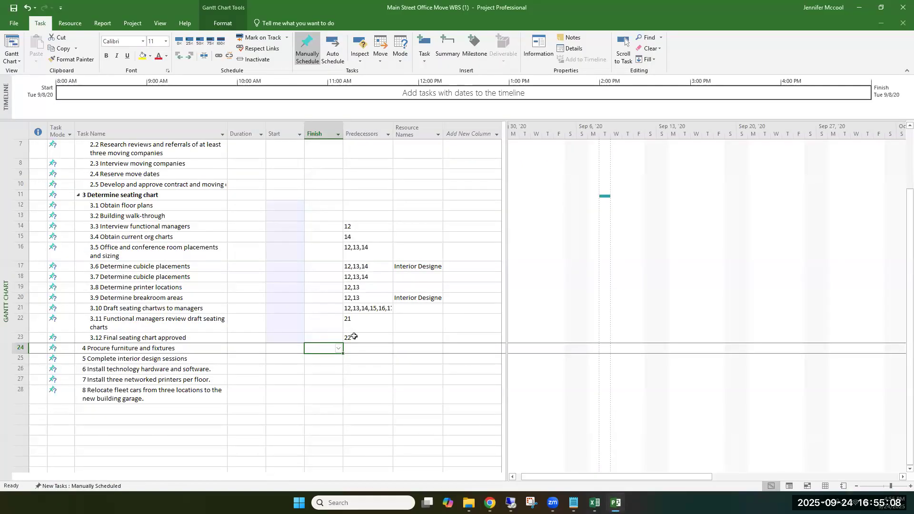
Step: Set the Finish date of task 3.12 Final seating chart approved to 10/25/26
left_click(322, 338)
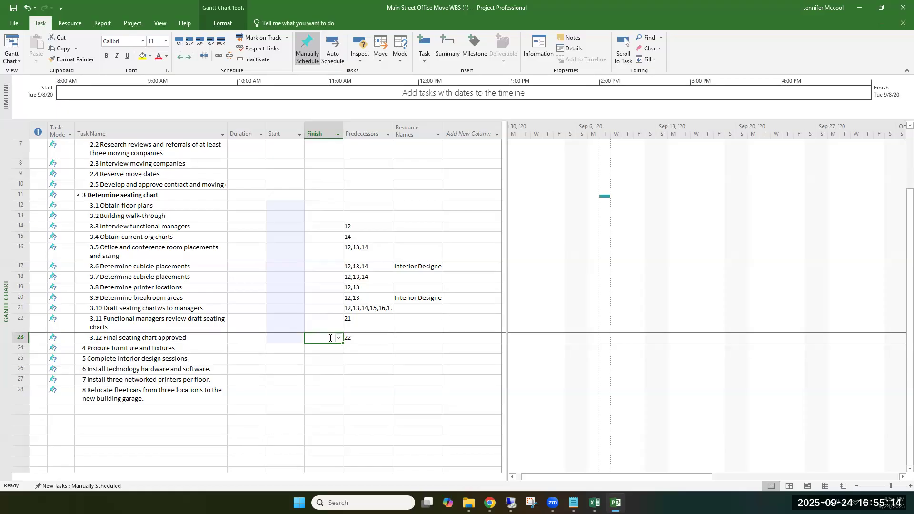
type("10")
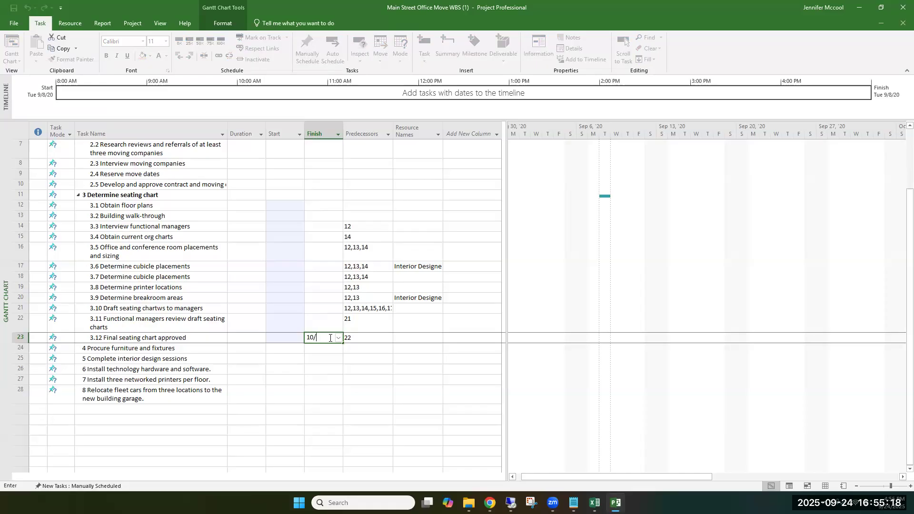
type("/25/2")
left_click(325, 376)
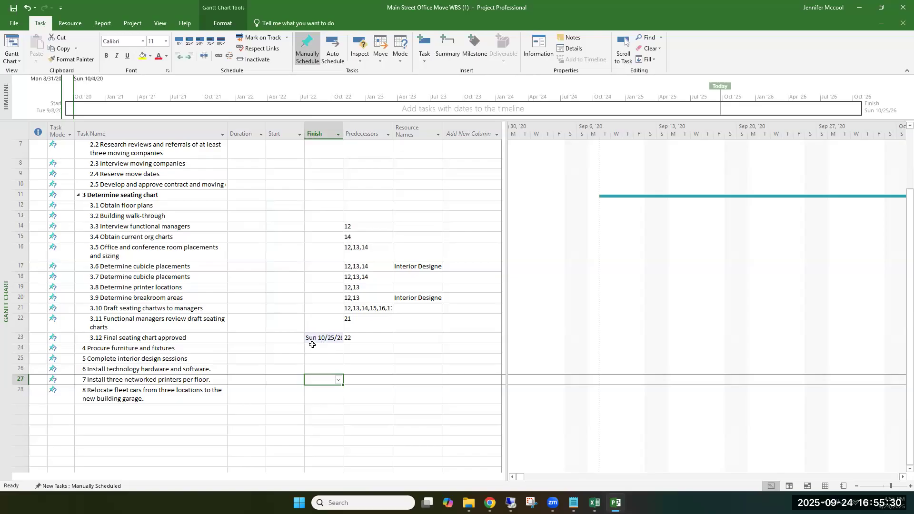
Step: Fit the Finish column's width to its contents and set the Finish date of 3.12 Final seating chart approved to Friday 10/23/26
double_click(342, 130)
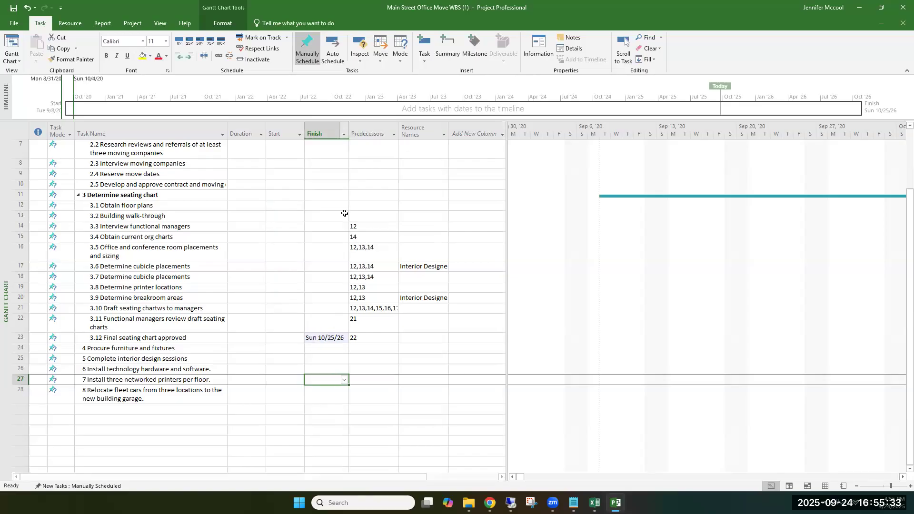
left_click(338, 338)
left_click(343, 339)
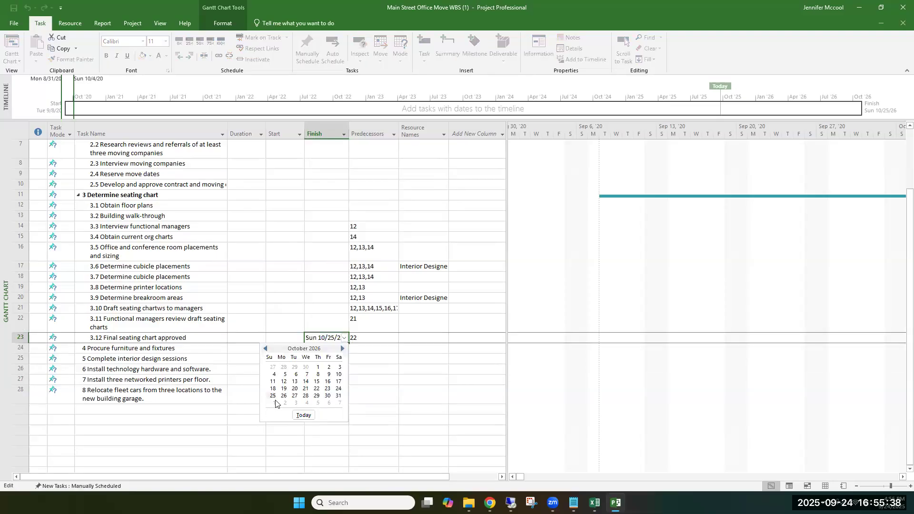
left_click(328, 389)
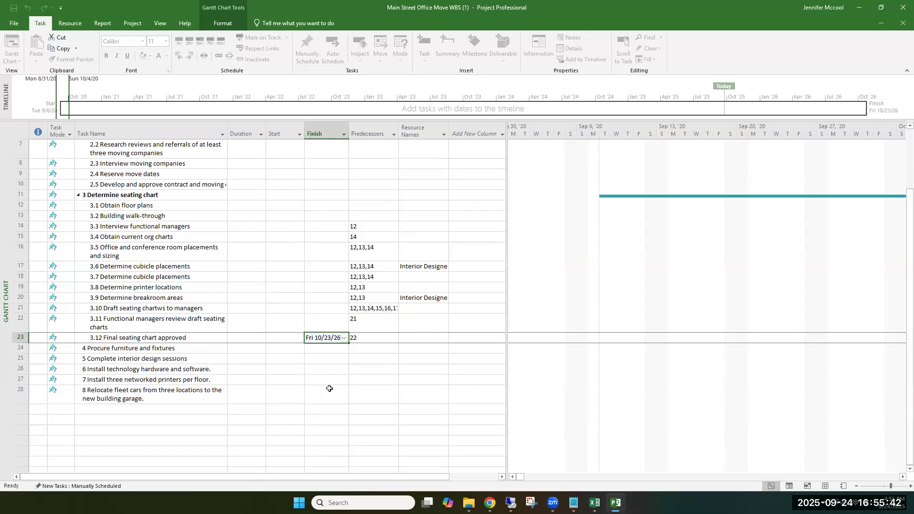
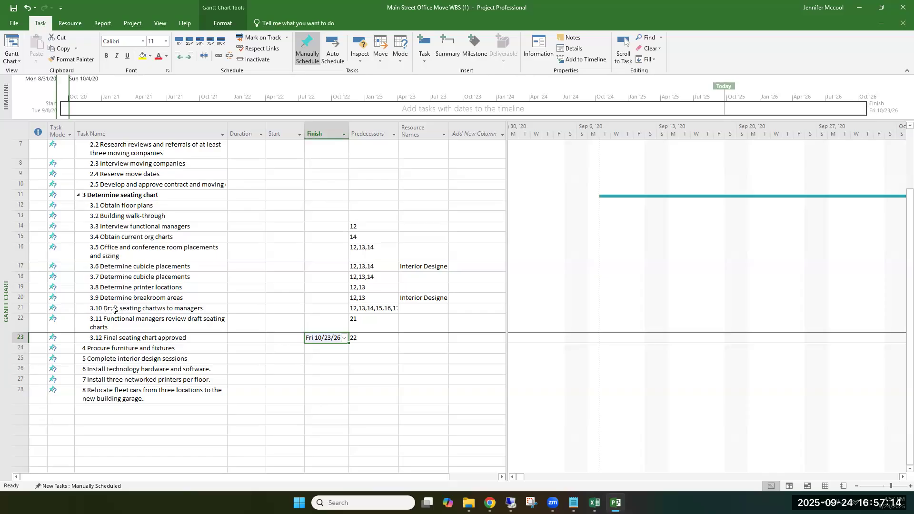
Step: Correct the typo in the name of task 3.10 so it reads Draft seating charts to managers
double_click(163, 310)
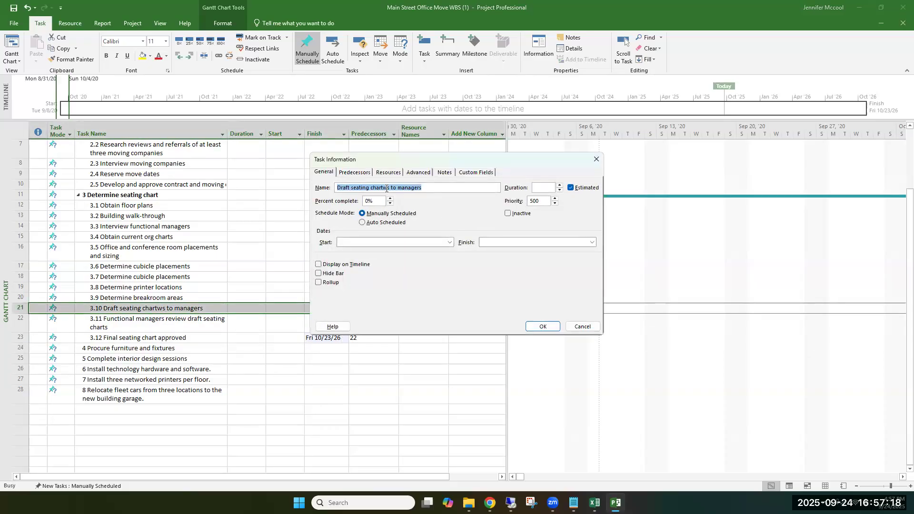
left_click(386, 189)
key("BackSpace")
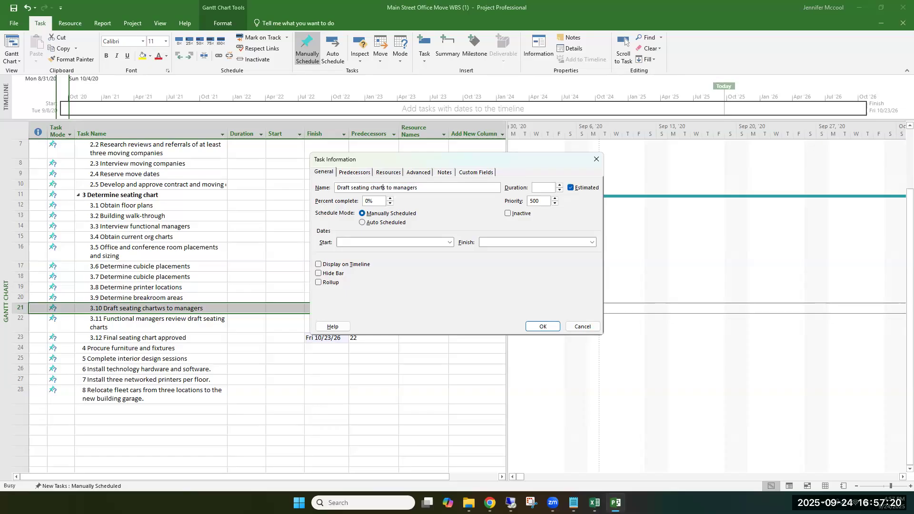
left_click(542, 327)
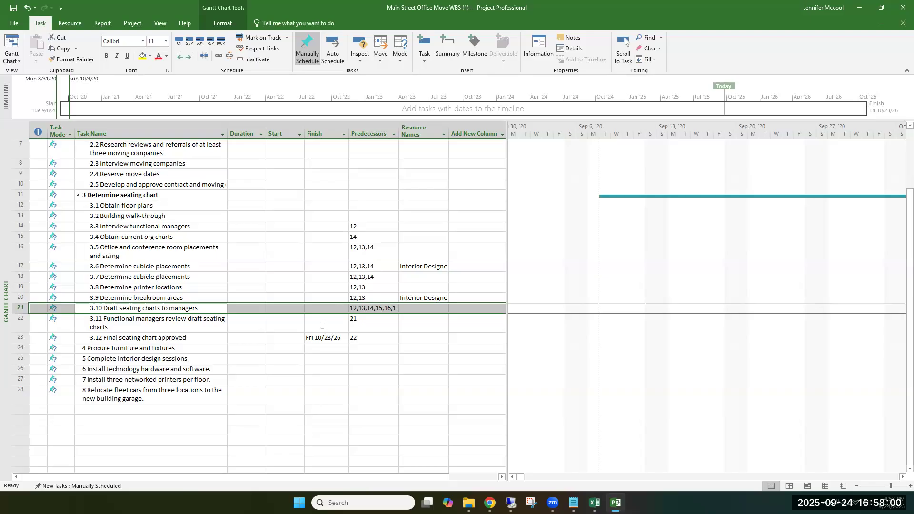
Step: Set the Finish date of task 3.11 Functional managers review draft seating charts to 10/21/26 and check it on the calendar
left_click(322, 326)
left_click(343, 325)
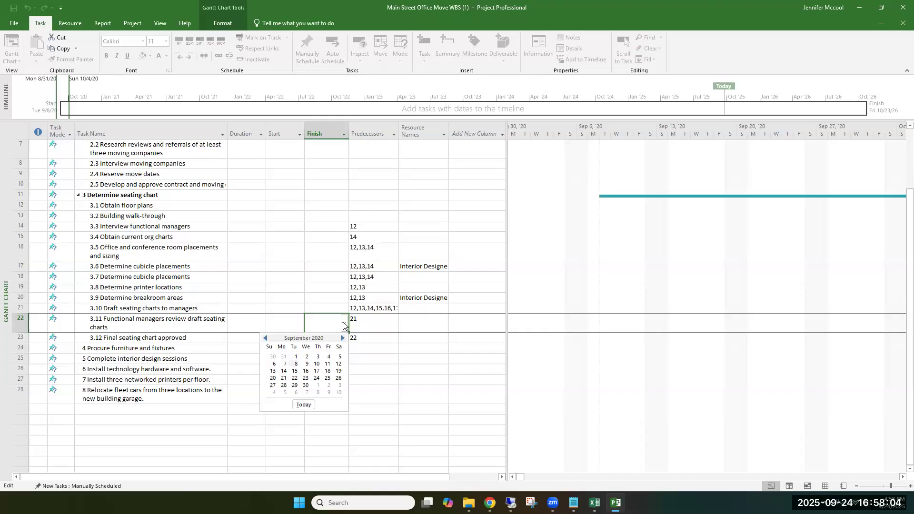
left_click(334, 322)
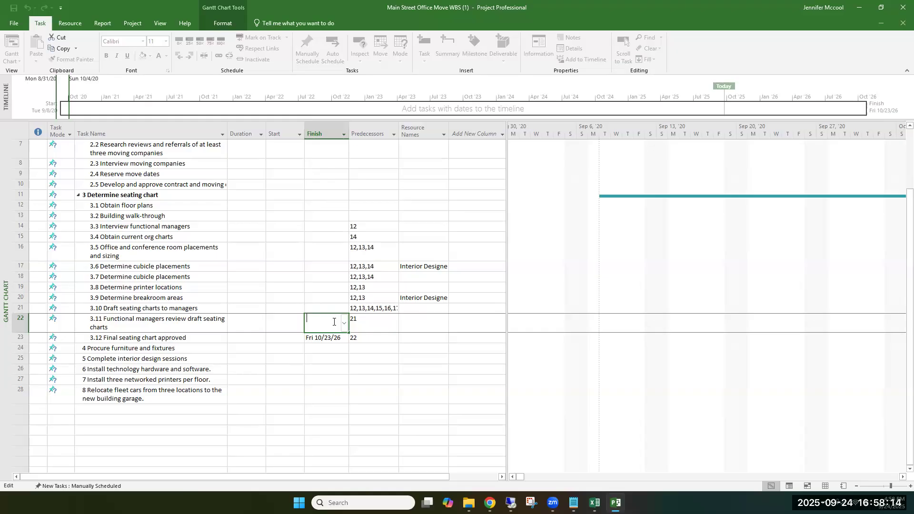
type("10/21/26")
left_click(331, 358)
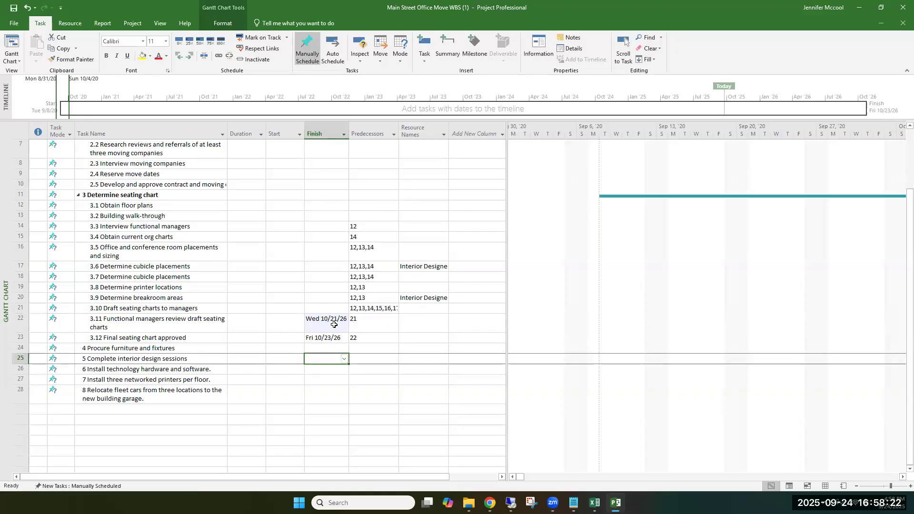
left_click(343, 325)
left_click(345, 325)
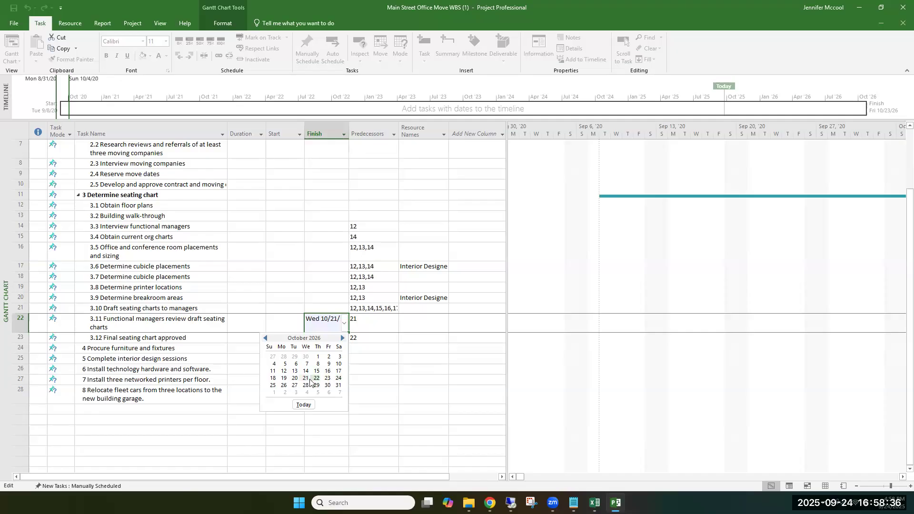
left_click(346, 327)
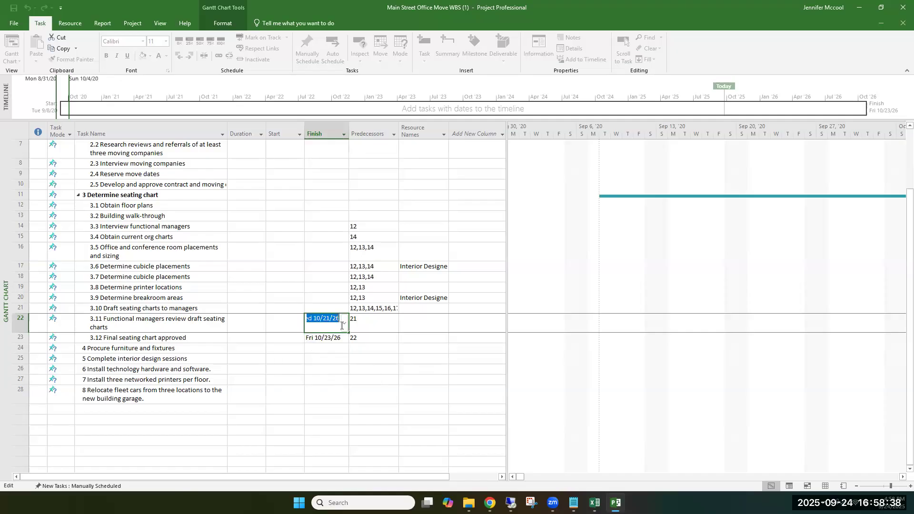
Step: Set the Finish date of task 3.10 Draft seating charts to managers to 10/19/26 and check it on the calendar
left_click(320, 307)
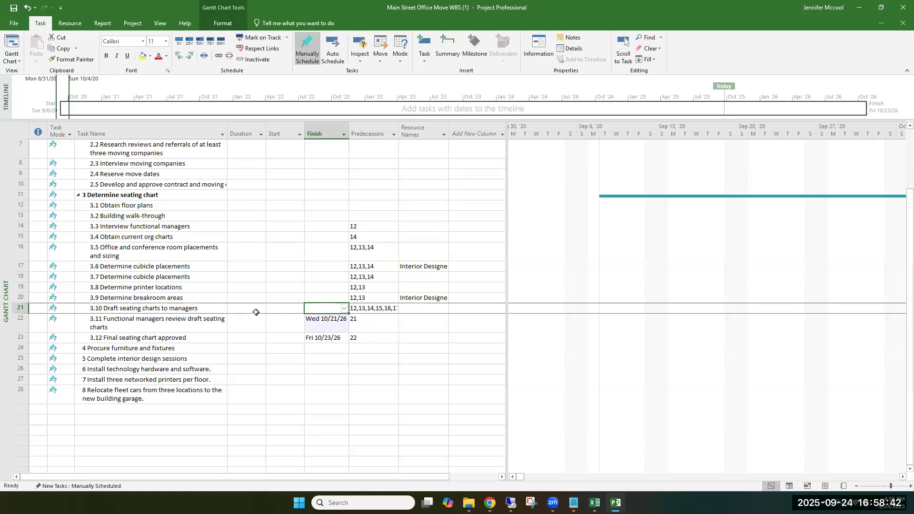
left_click(344, 309)
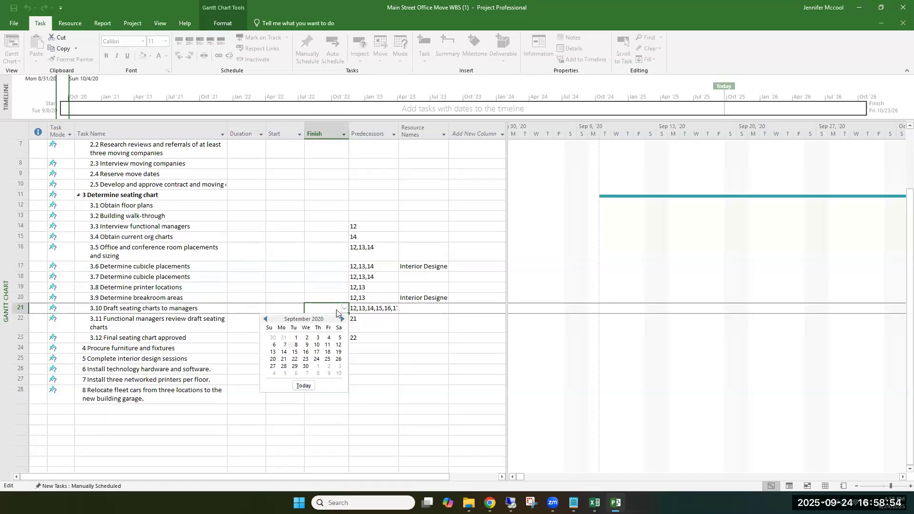
left_click(335, 306)
type("10/")
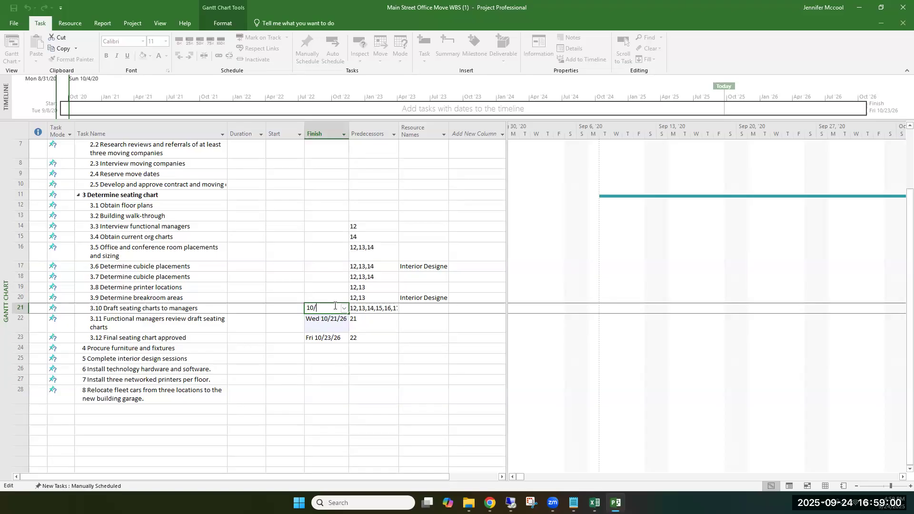
type("19/26")
left_click(251, 304)
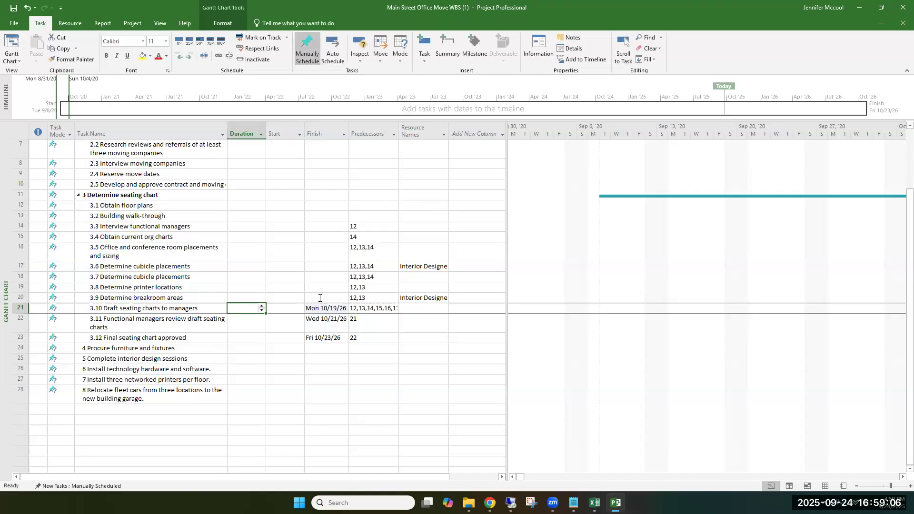
left_click(320, 298)
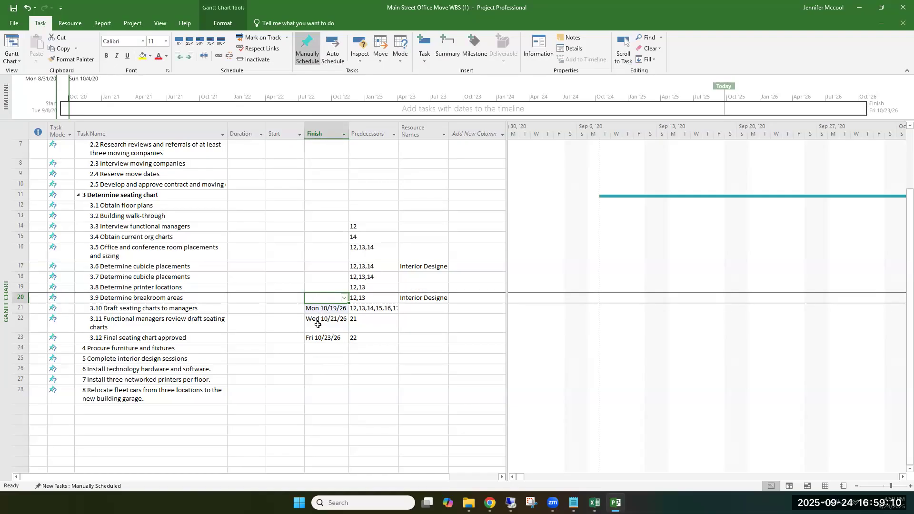
left_click(344, 308)
left_click(344, 310)
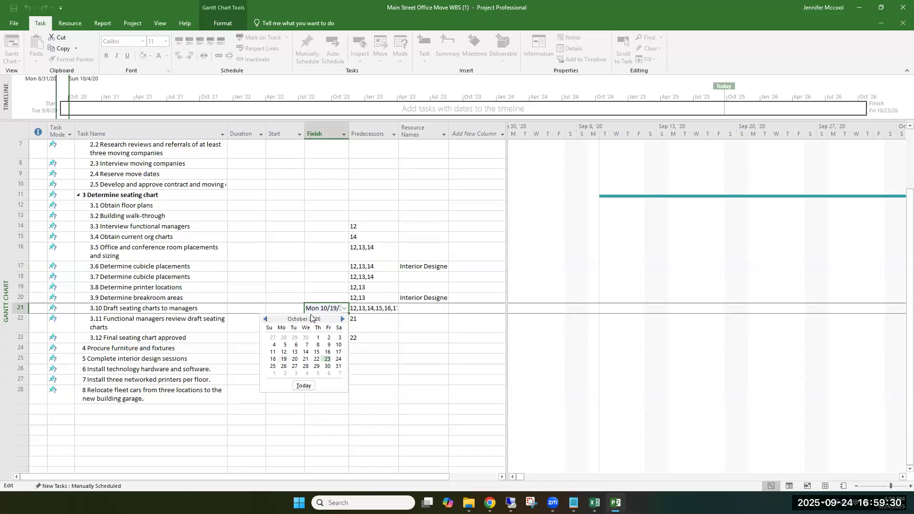
left_click(293, 307)
left_click(294, 307)
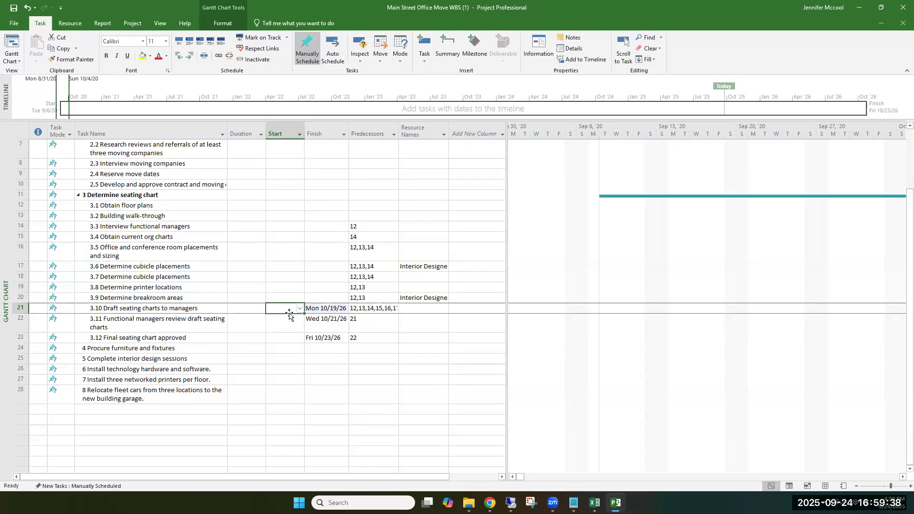
Step: Set the Finish date of task 3.9 Determine breakroom areas to 10/10/26
left_click(335, 298)
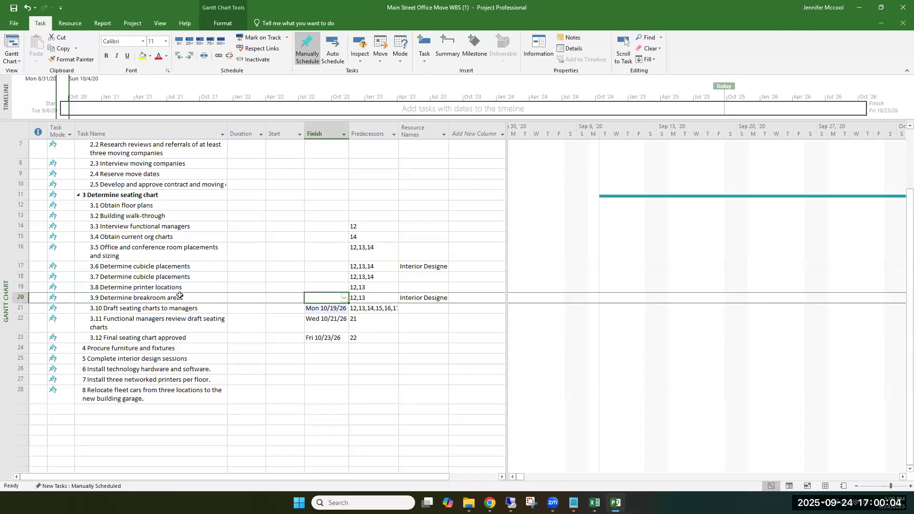
left_click(345, 299)
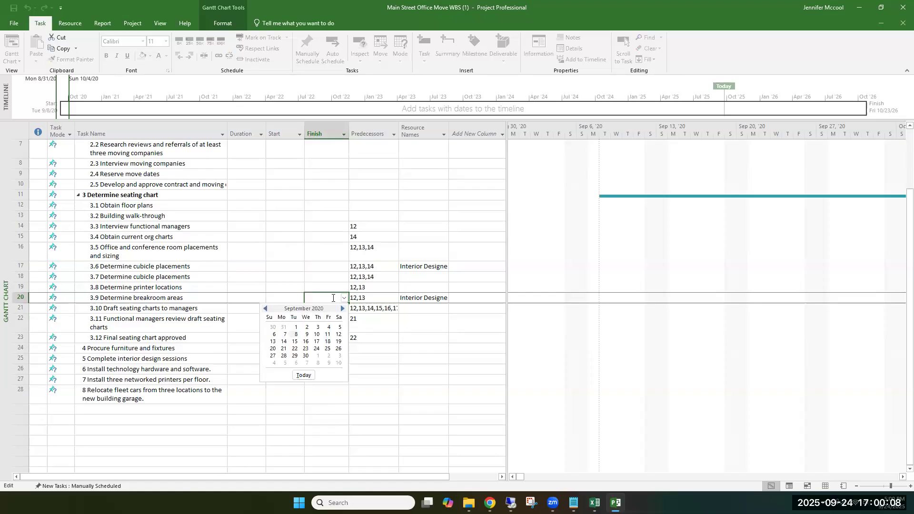
left_click(332, 298)
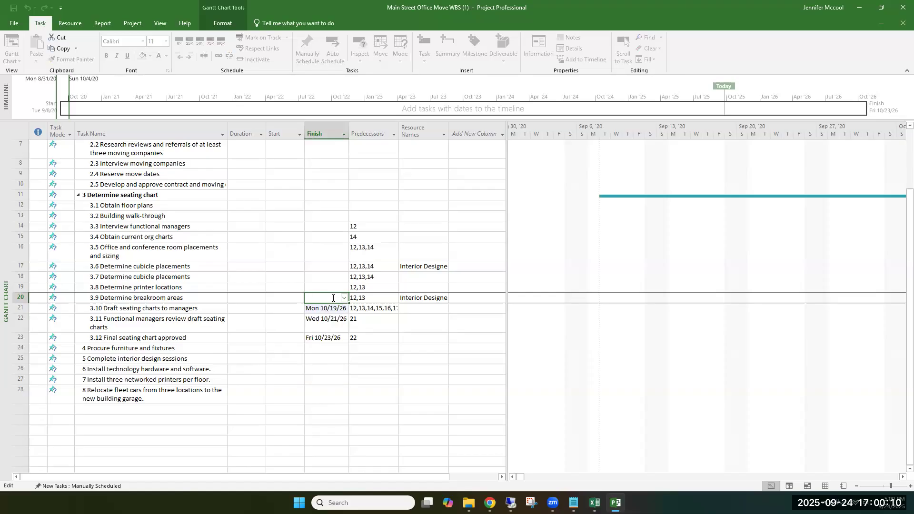
type("10/1")
type("0/26")
key("Return")
left_click(338, 300)
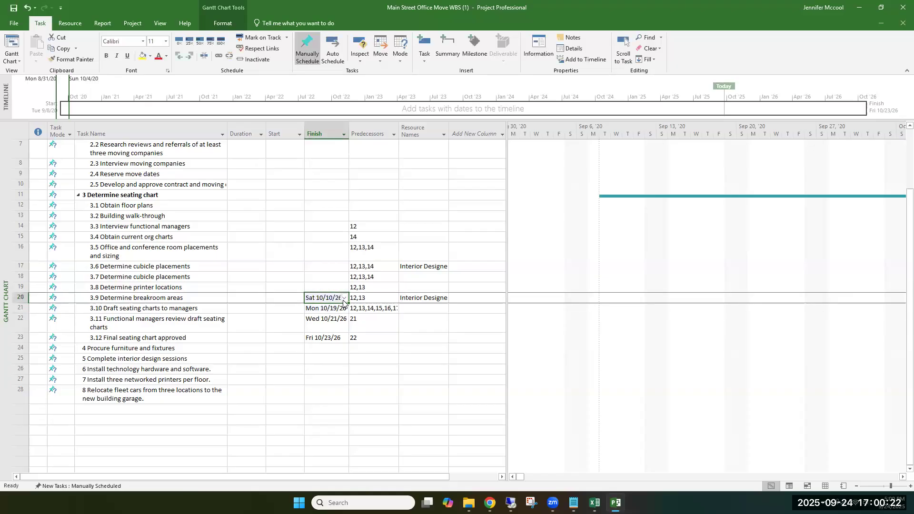
Step: Set the Finish date of 3.9 Determine breakroom areas to Friday 10/16/26 and its Start date to 10/12/26
left_click(344, 298)
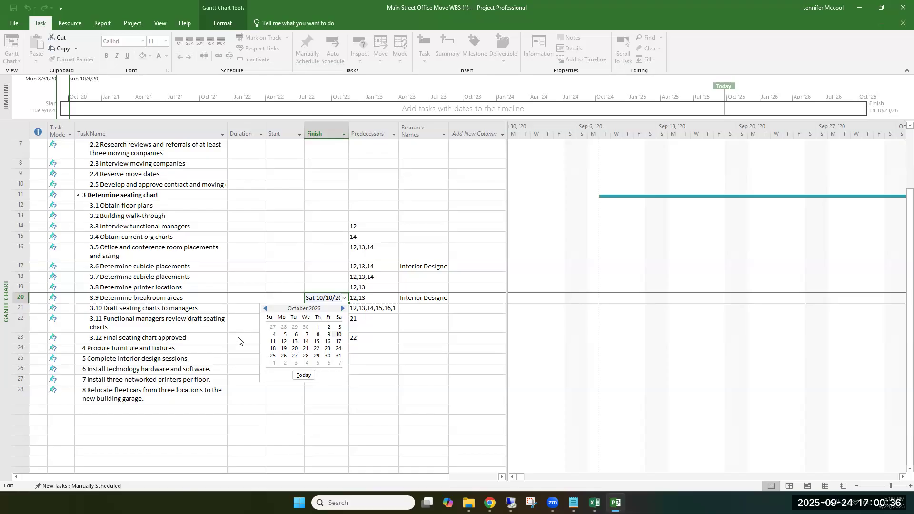
left_click(312, 311)
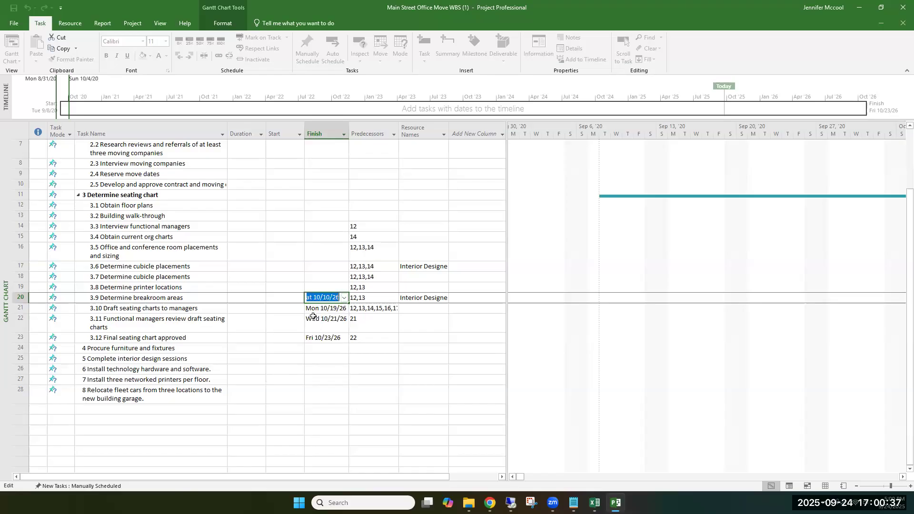
left_click(344, 298)
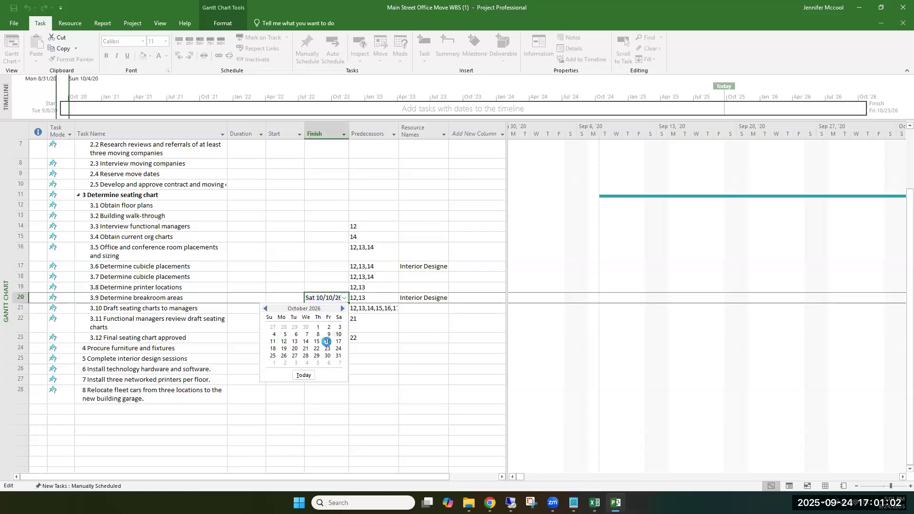
left_click(327, 342)
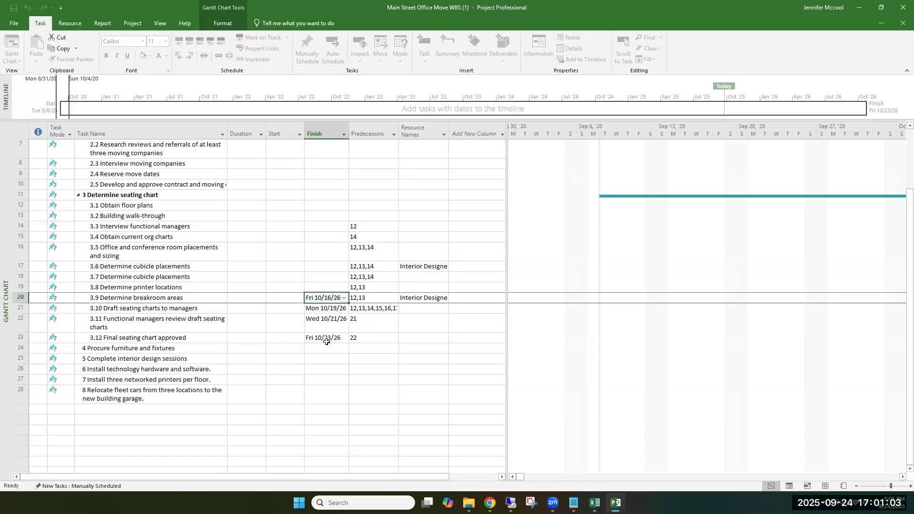
left_click(299, 300)
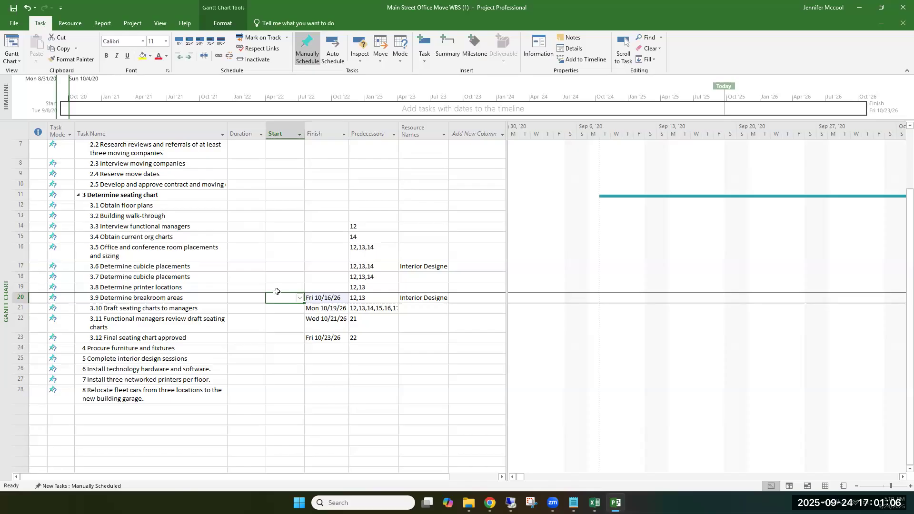
type("10/12")
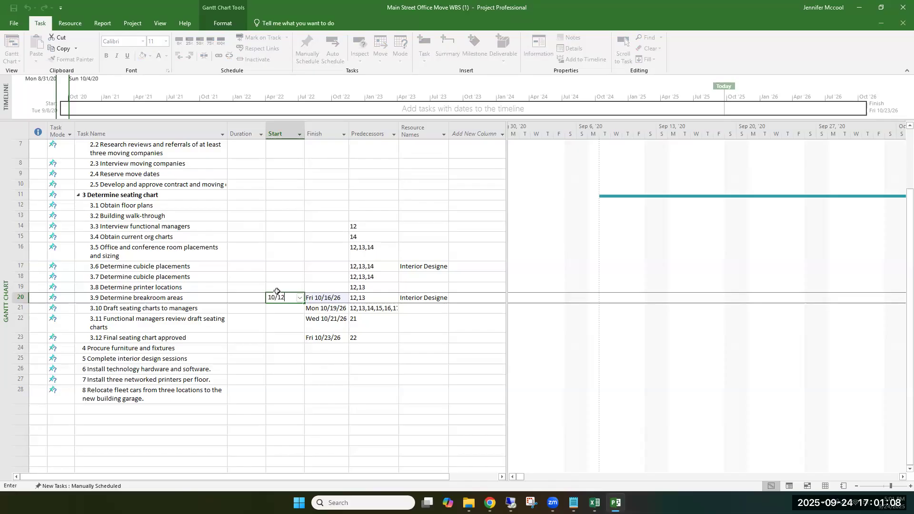
type("/26")
left_click(276, 329)
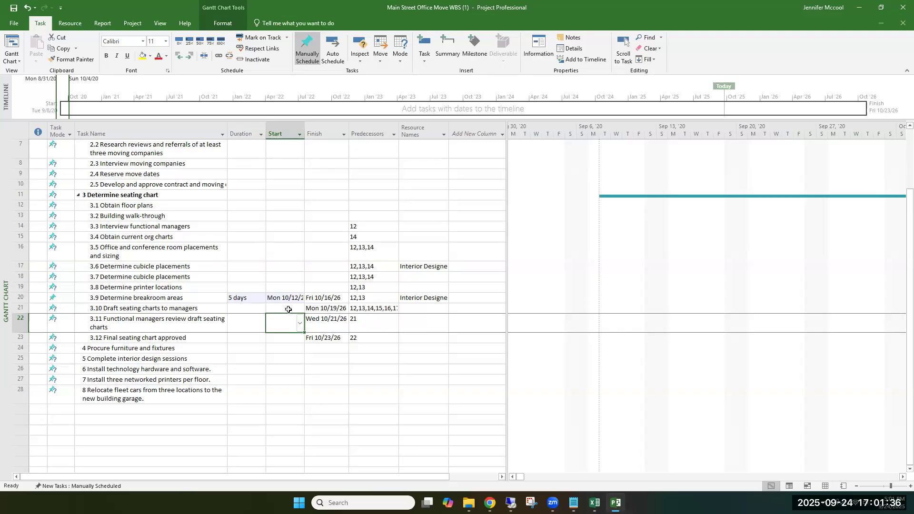
Step: Reschedule 3.9 Determine breakroom areas to start Monday 10/5/26 and finish Friday 10/9/26
left_click(329, 298)
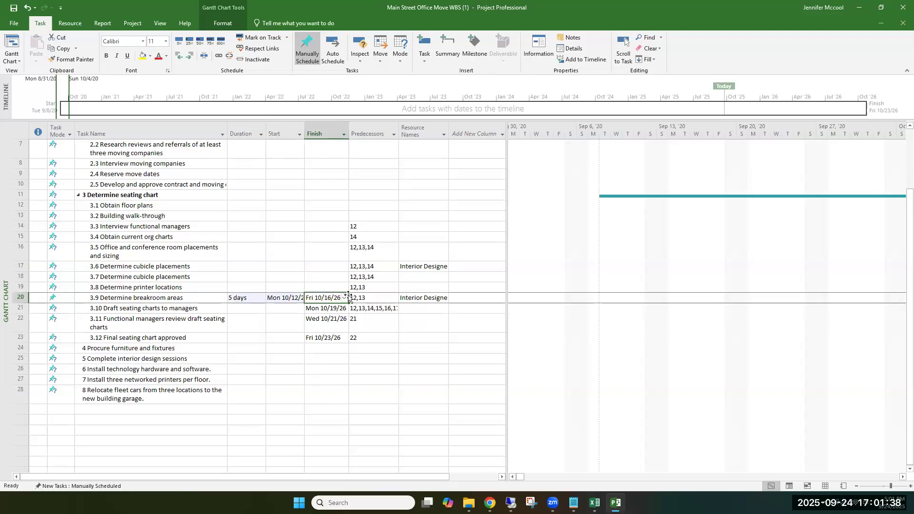
left_click(344, 298)
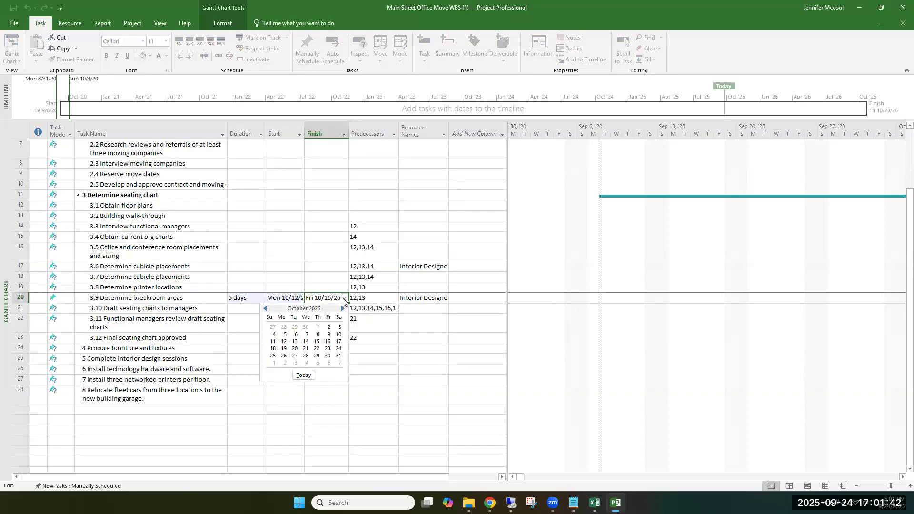
left_click(328, 334)
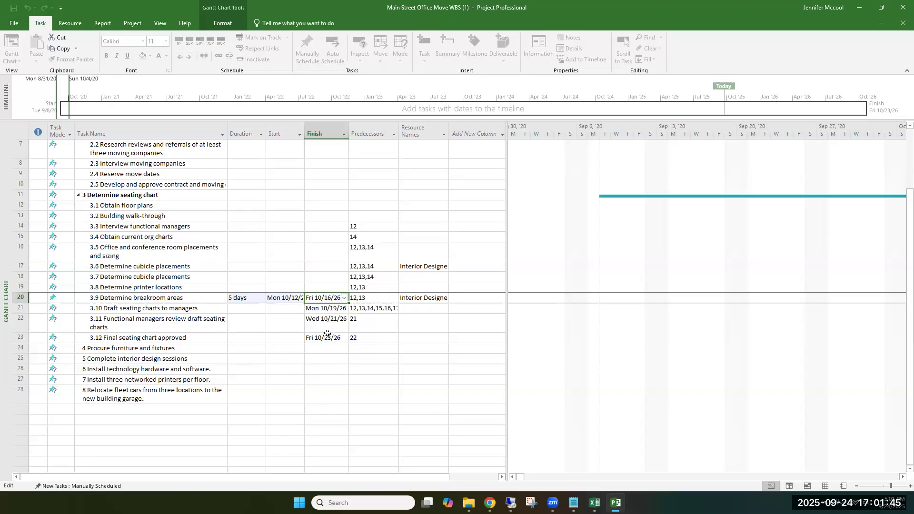
left_click(295, 300)
left_click(299, 298)
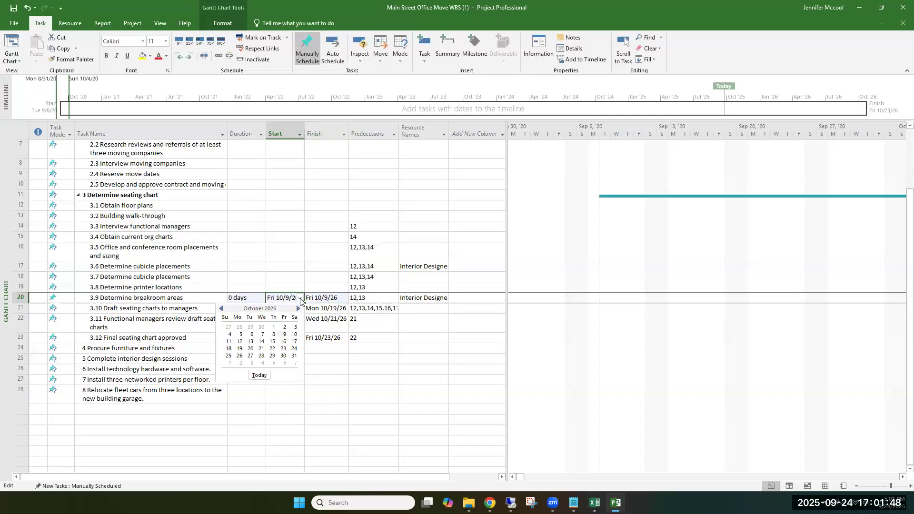
left_click(240, 334)
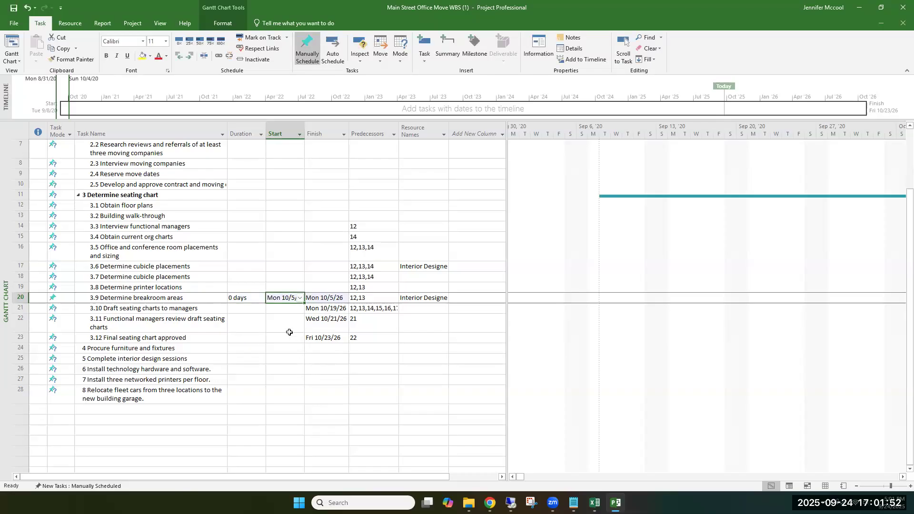
left_click(344, 300)
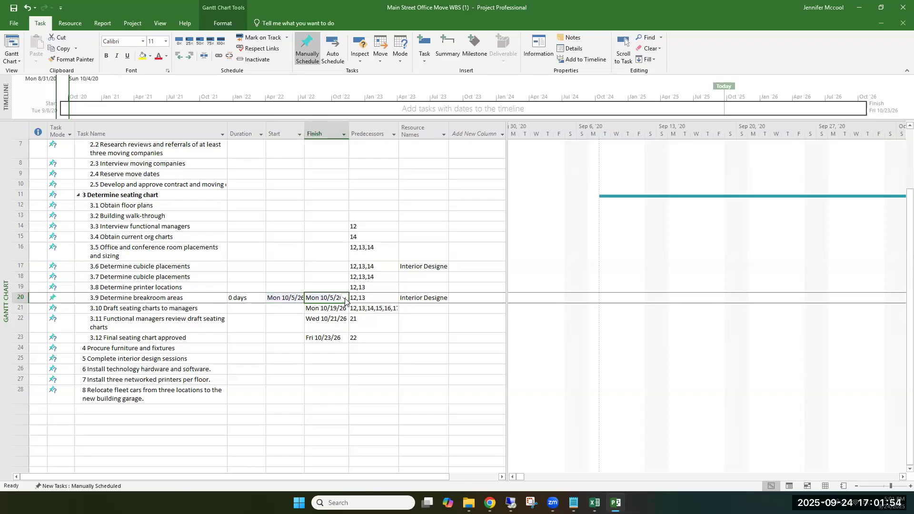
left_click(345, 298)
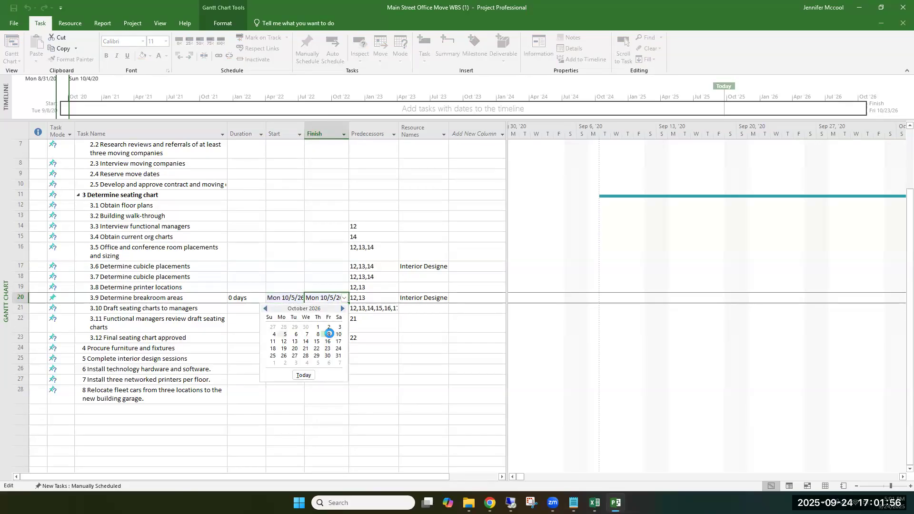
left_click(330, 334)
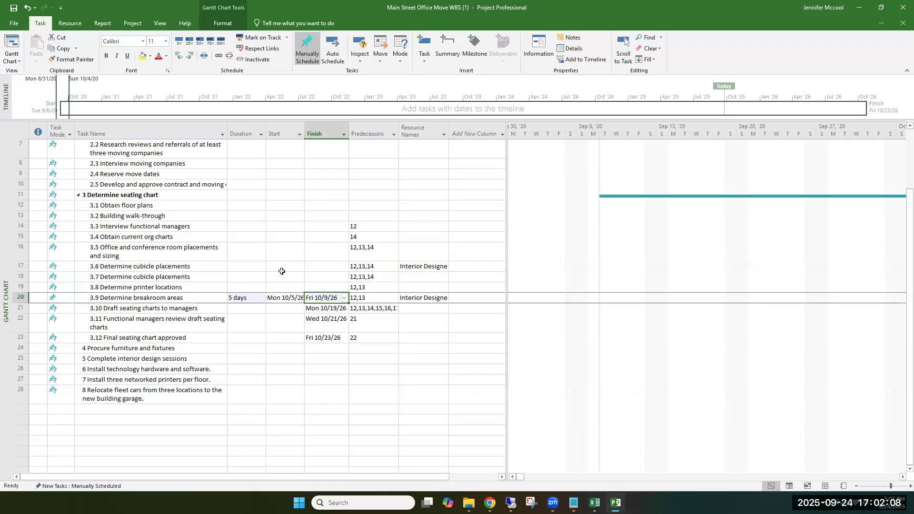
left_click(285, 297)
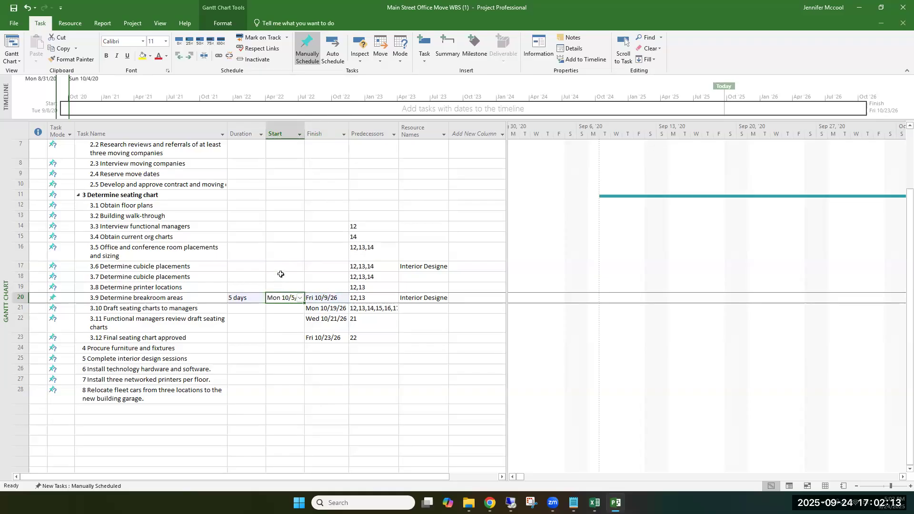
Step: Copy the Start date 10/5/26 from 3.9 Determine breakroom areas to tasks 3.8, 3.7 and 3.6
right_click(274, 300)
left_click(301, 115)
right_click(281, 287)
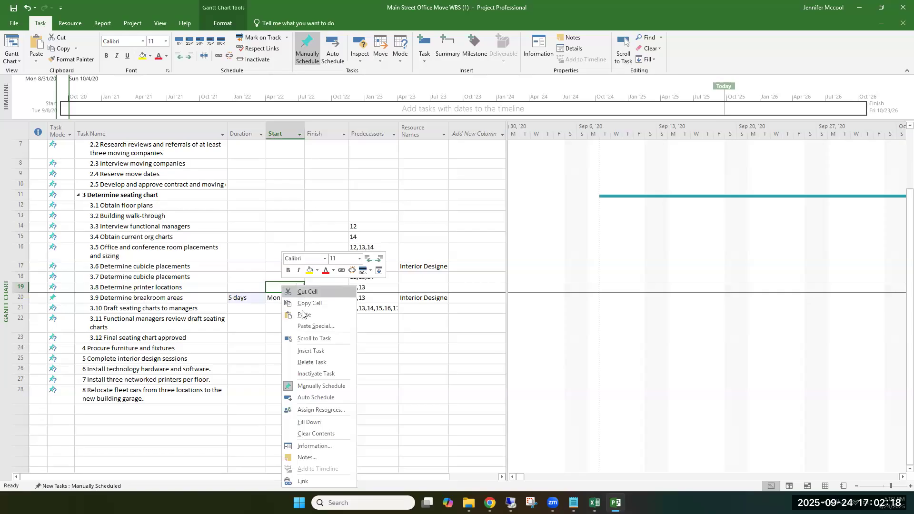
left_click(304, 315)
right_click(282, 276)
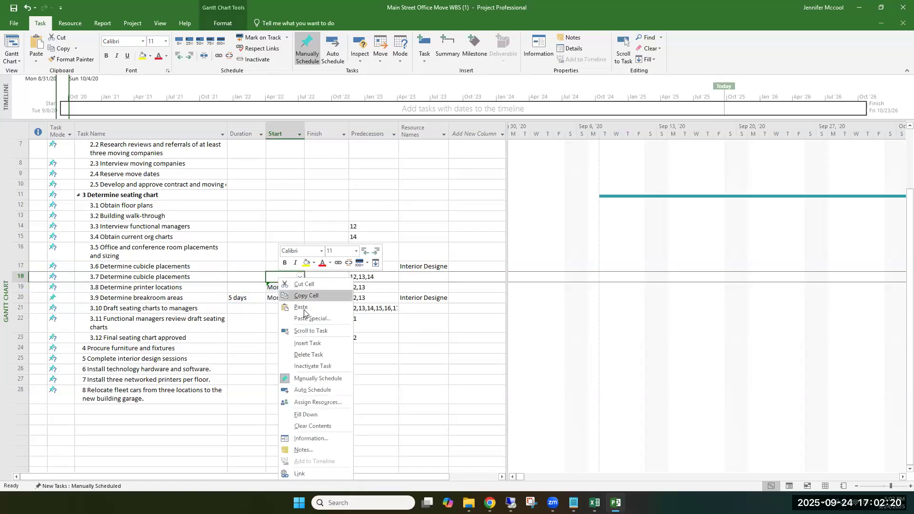
left_click(301, 307)
right_click(289, 267)
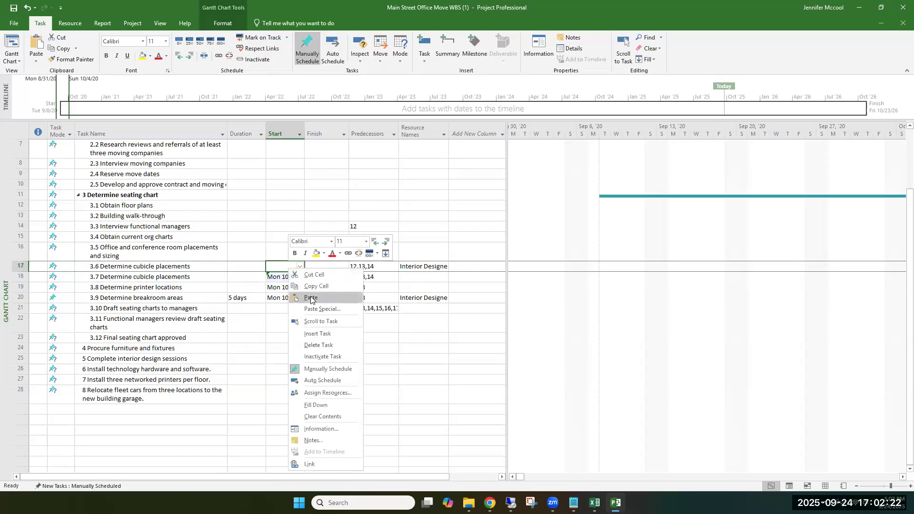
left_click(310, 297)
Step: Copy the Finish date 10/9/26 from 3.9 Determine breakroom areas to tasks 3.8, 3.7 and 3.6
left_click(330, 298)
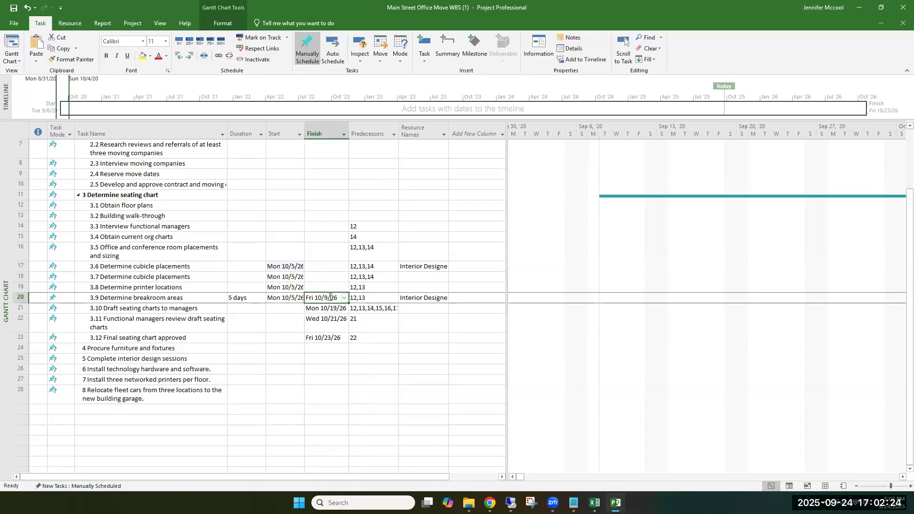
right_click(324, 298)
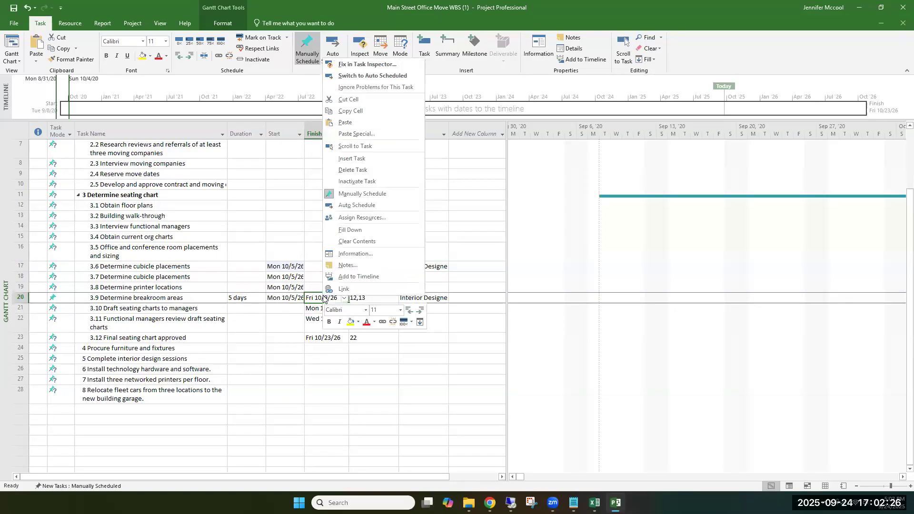
left_click(351, 111)
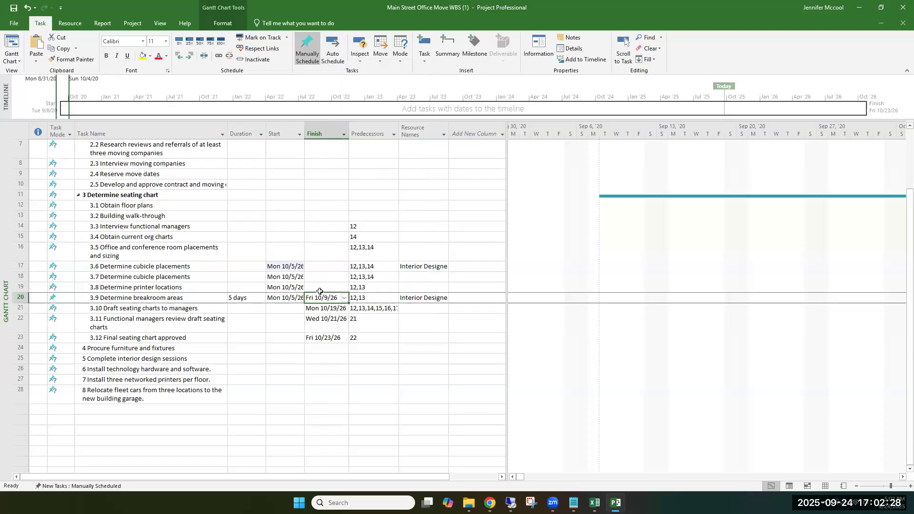
right_click(319, 288)
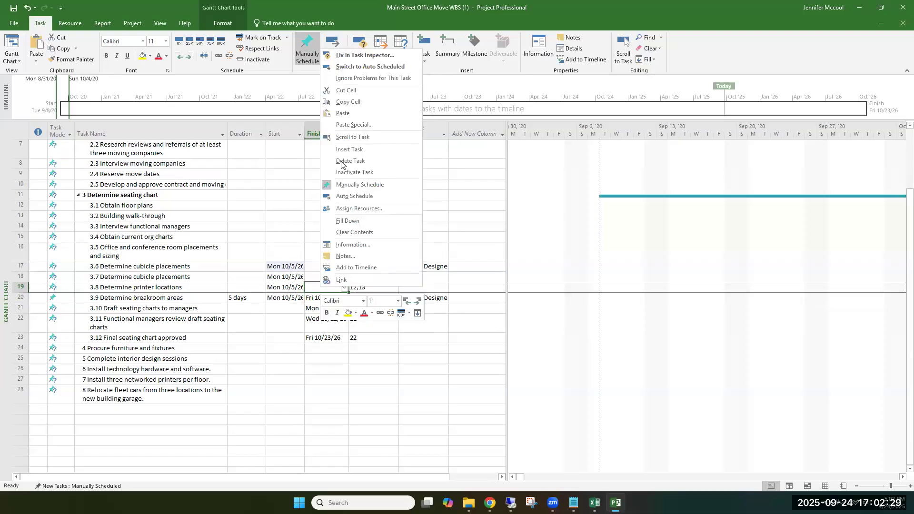
left_click(352, 112)
right_click(320, 278)
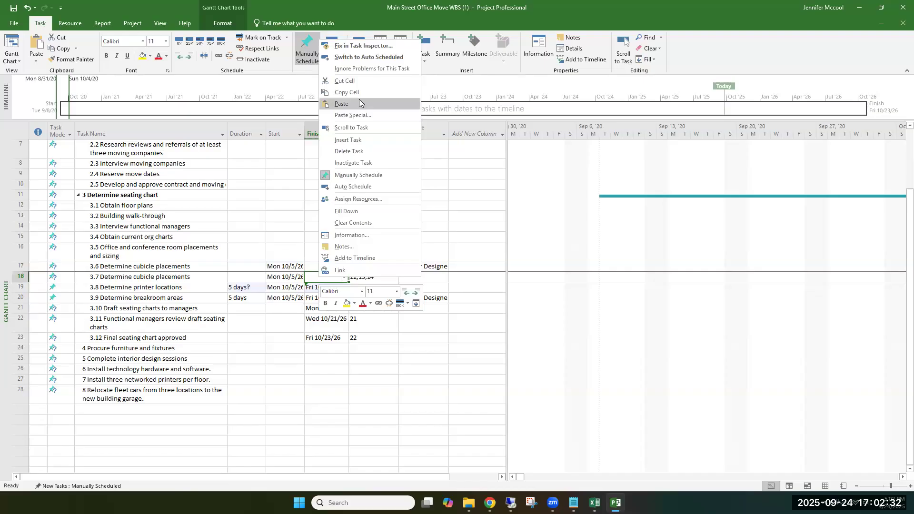
left_click(359, 100)
right_click(326, 268)
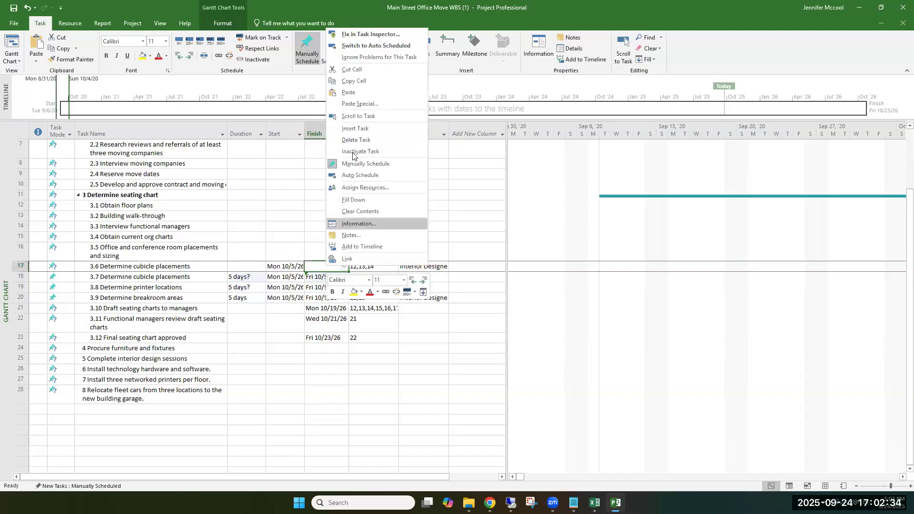
left_click(348, 93)
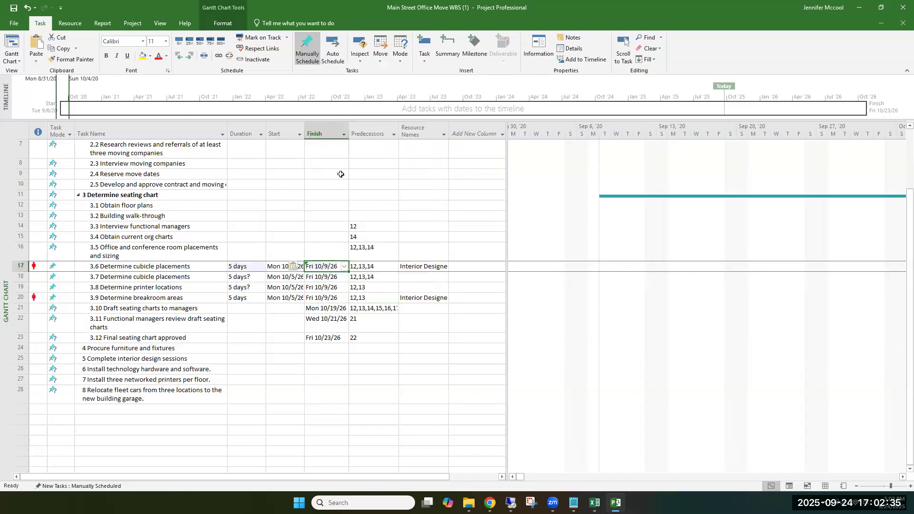
Step: Set the Start date of task 3.10 Draft seating charts to managers to Monday 10/12/26
left_click(277, 325)
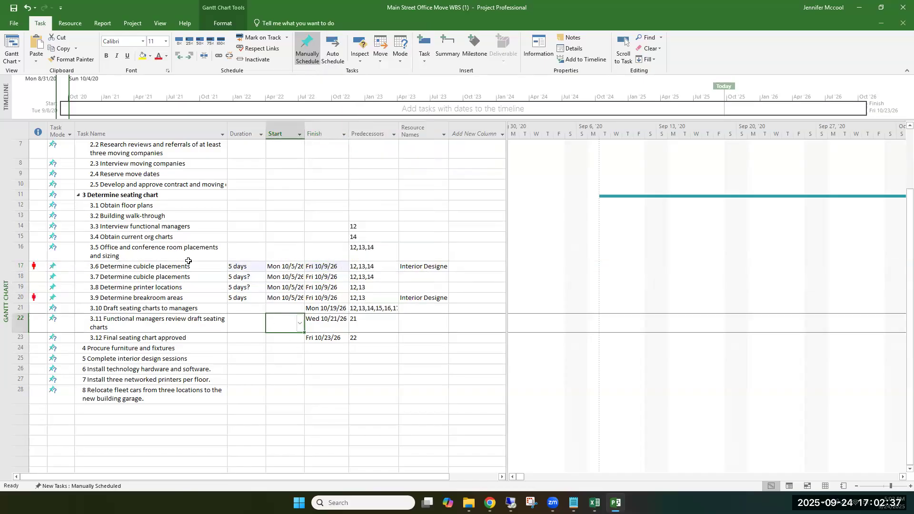
left_click(286, 308)
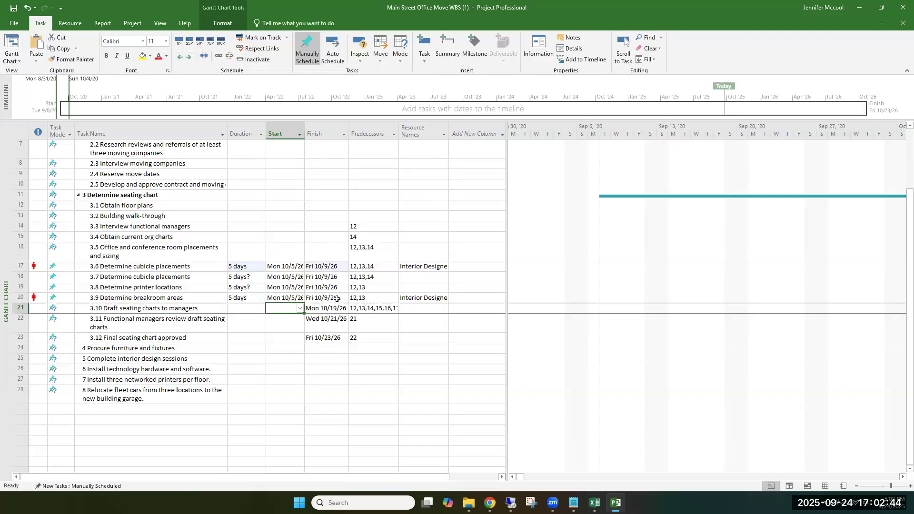
type("10/11/26")
key("Return")
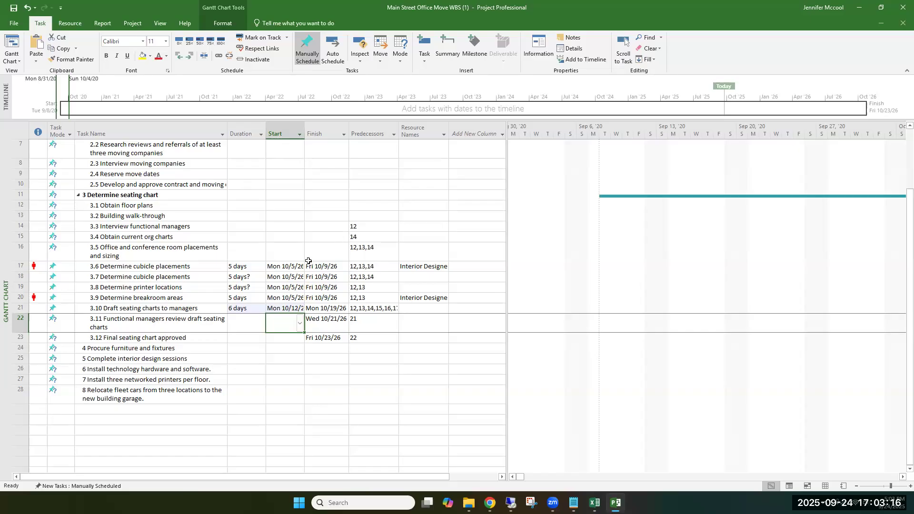
Step: Set the Finish date of task 3.5 Office and conference room placements and sizing to 10/2/26
left_click(320, 250)
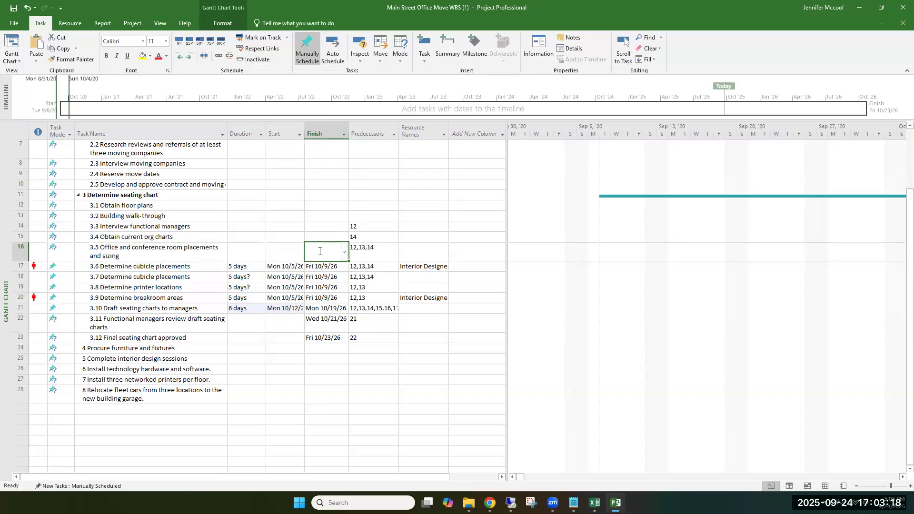
type("10")
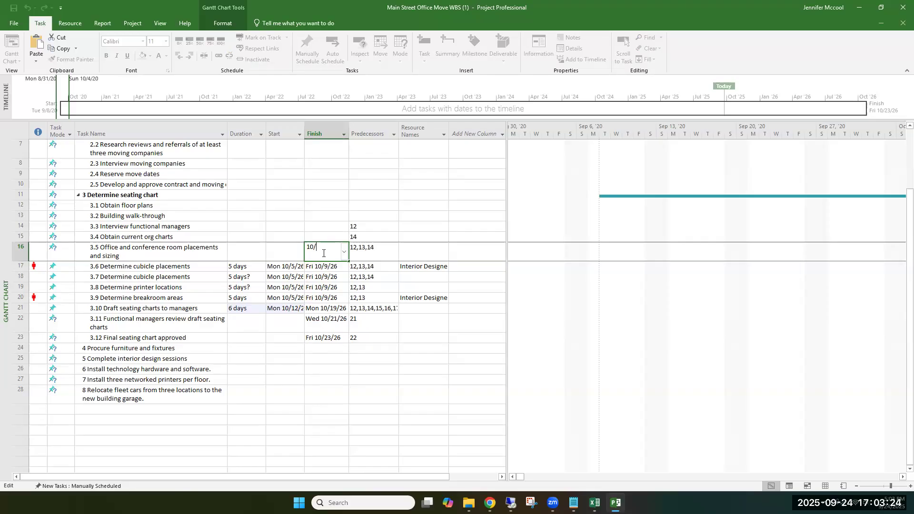
type("/2/26")
Step: Check the October 2026 calendar and set the Start date of 3.5 Office and conference room placements and sizing to Monday 9/28/26
left_click(277, 257)
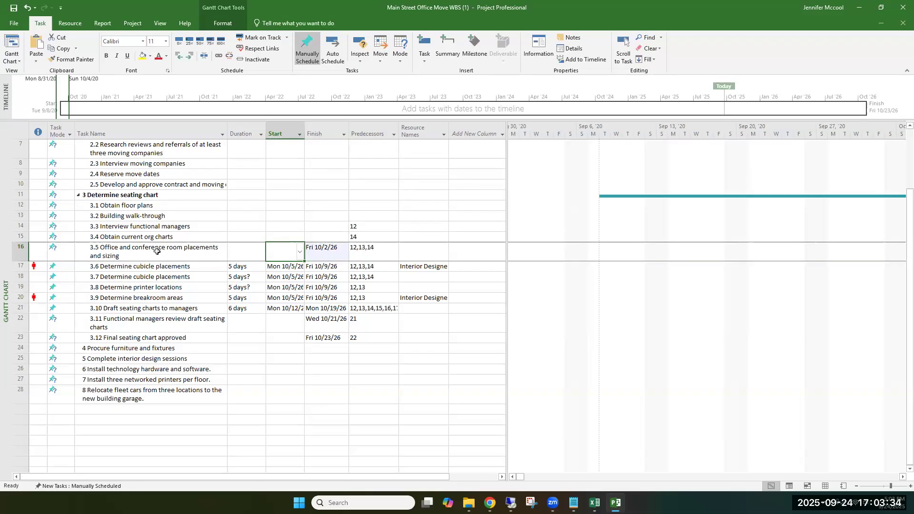
left_click(300, 252)
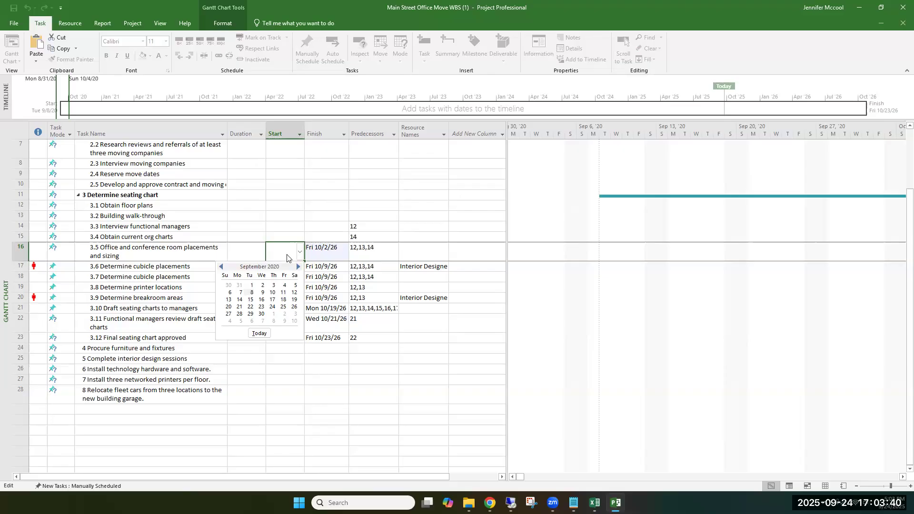
left_click(288, 255)
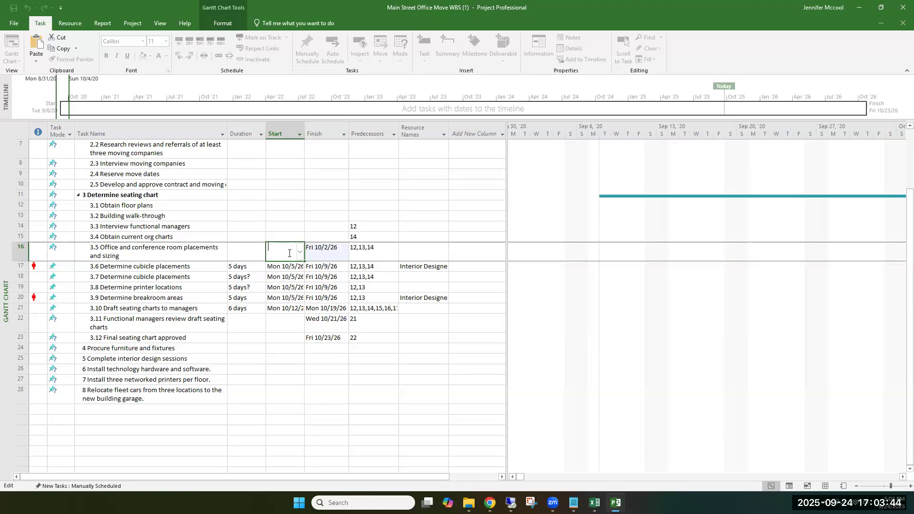
left_click(326, 252)
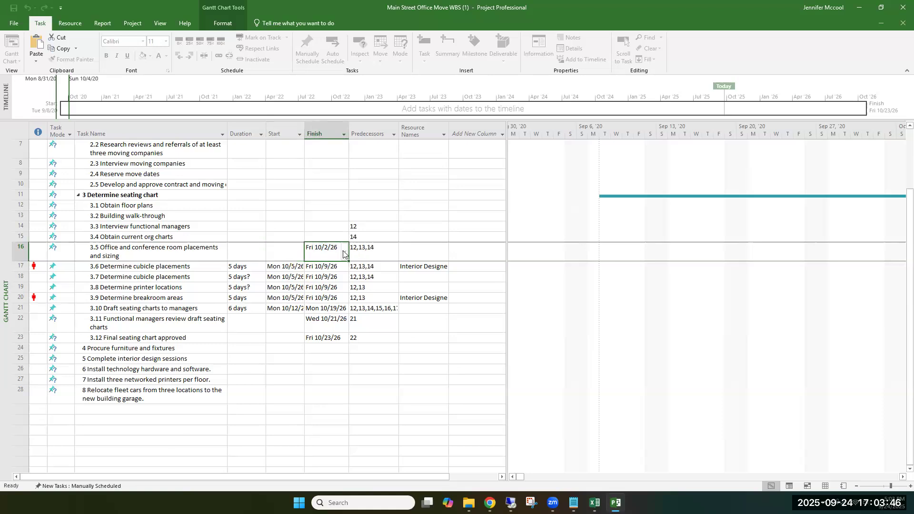
left_click(343, 256)
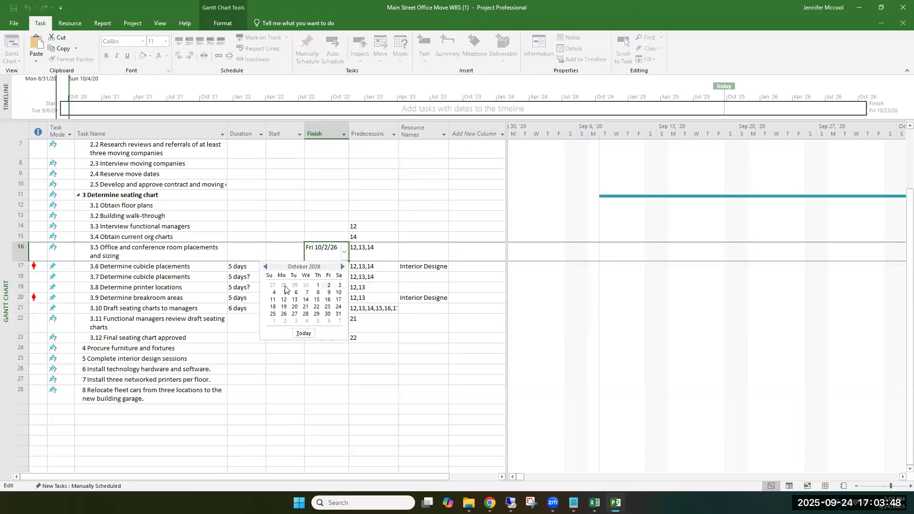
left_click(289, 256)
left_click(288, 252)
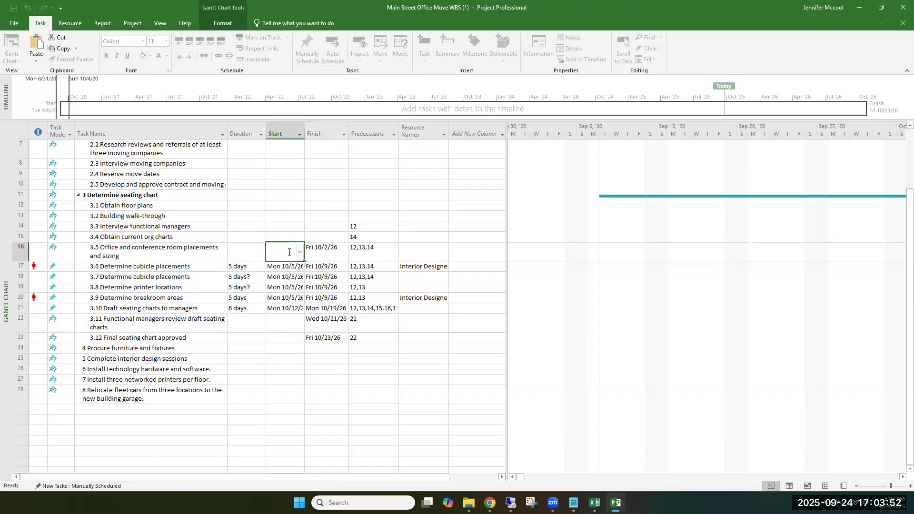
type("0")
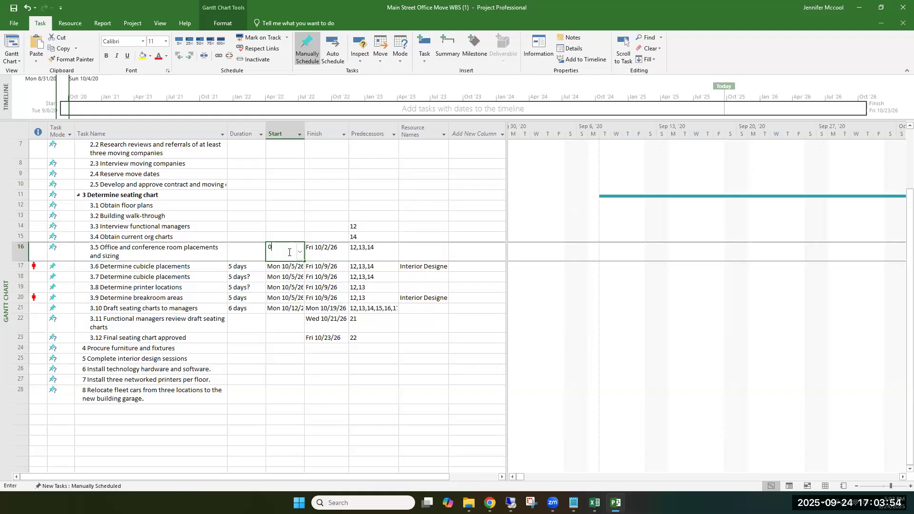
type("9/28/26")
left_click(296, 225)
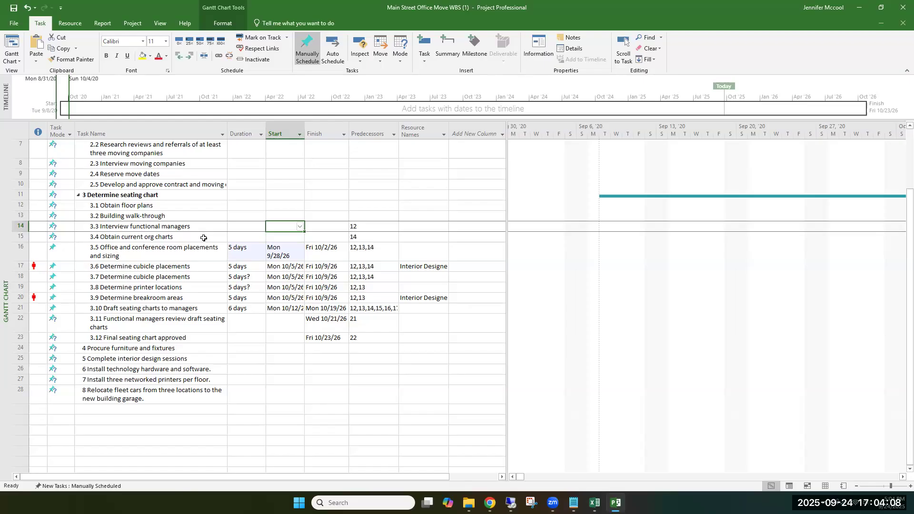
Step: Set the Finish date of task 3.4 Obtain current org charts to 9/25/20 from the calendar
left_click(329, 236)
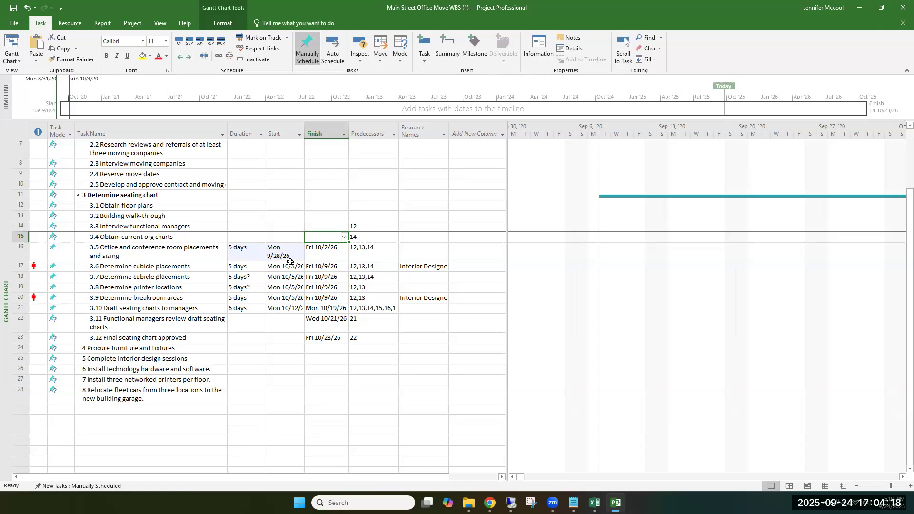
left_click(344, 237)
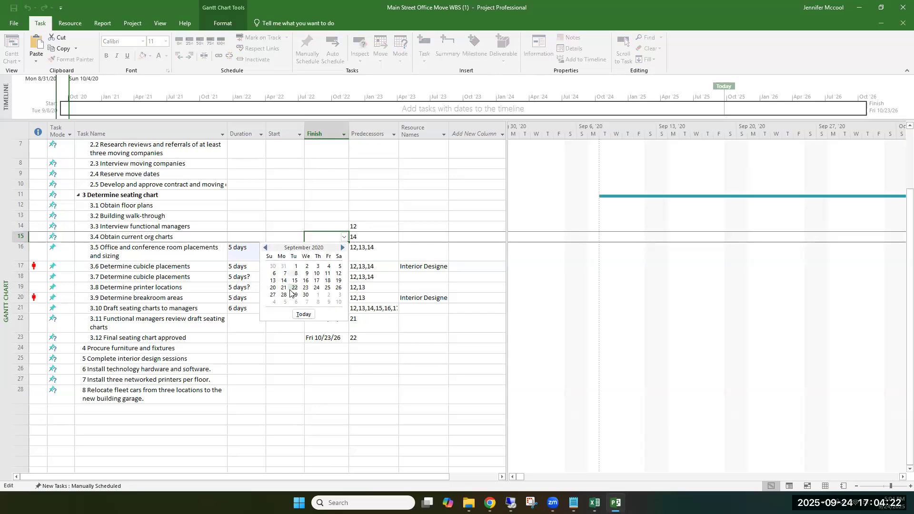
left_click(327, 288)
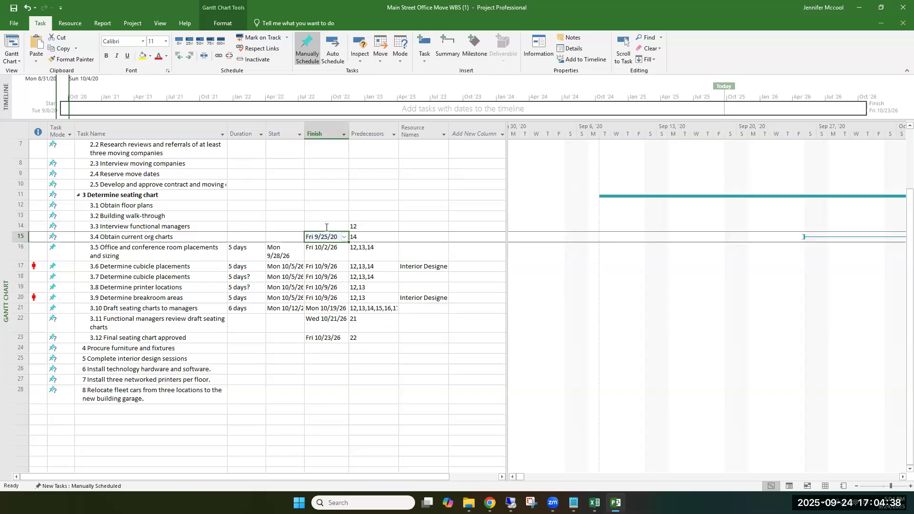
Step: Set the Finish date of task 3.3 Interview functional managers to 9/23/26
left_click(327, 227)
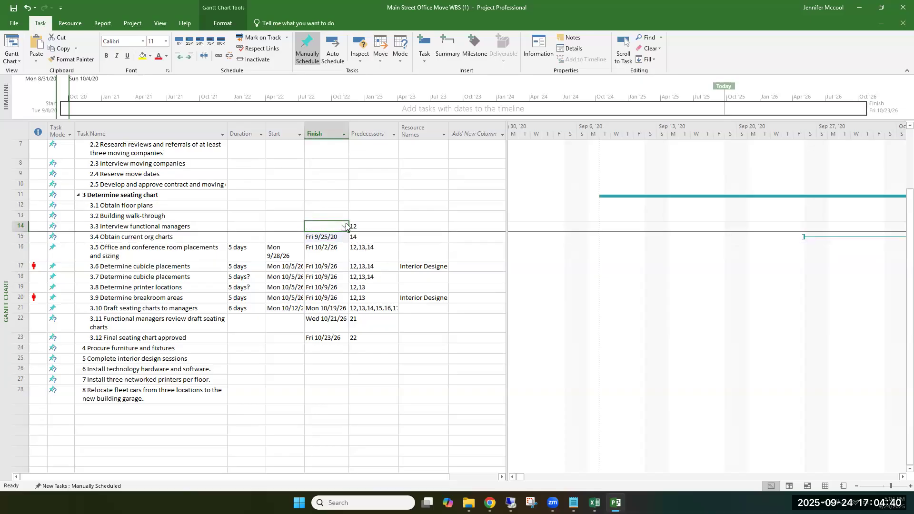
left_click(344, 226)
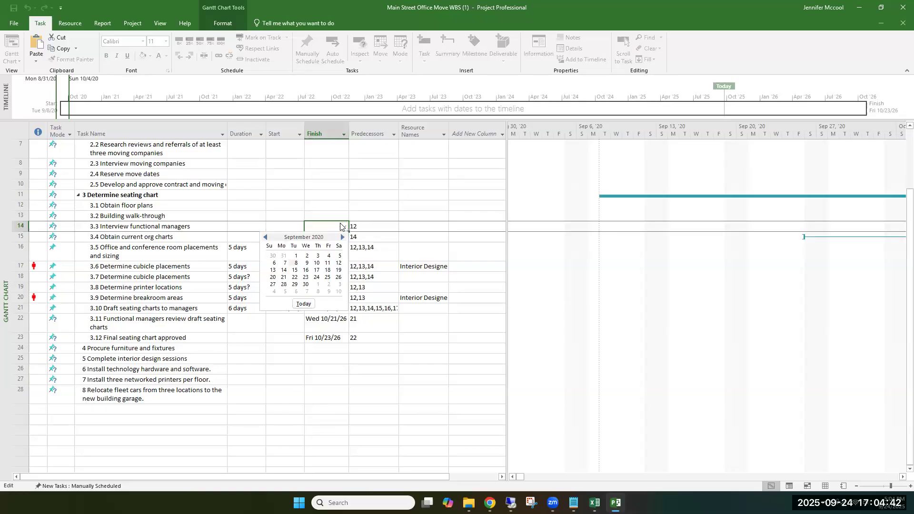
left_click(333, 223)
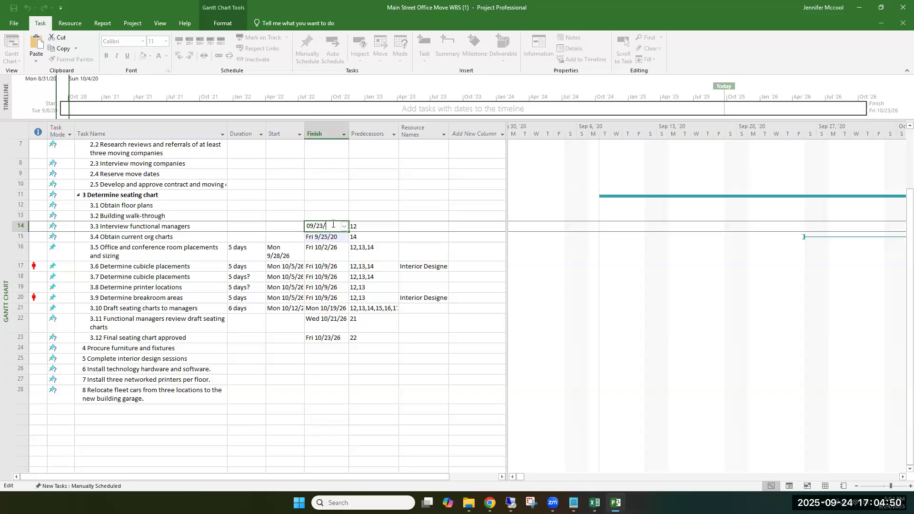
key("Return")
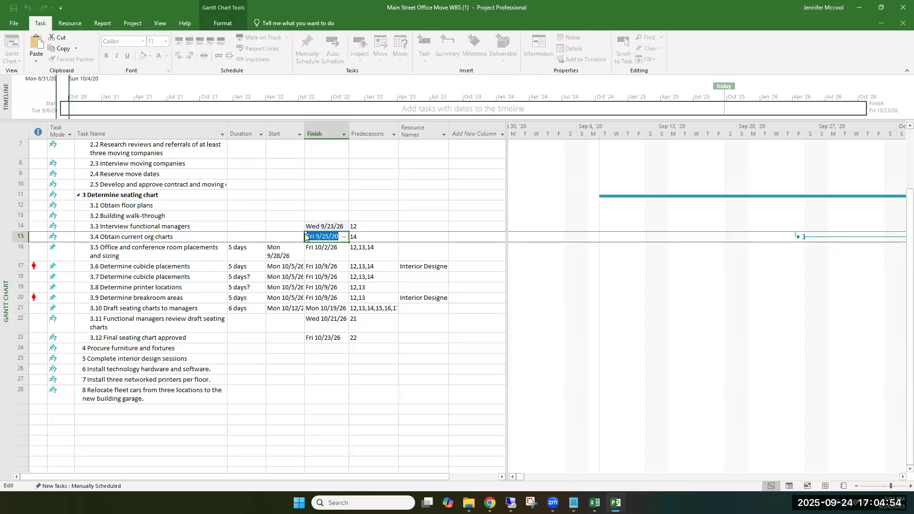
key("Up")
key("Left")
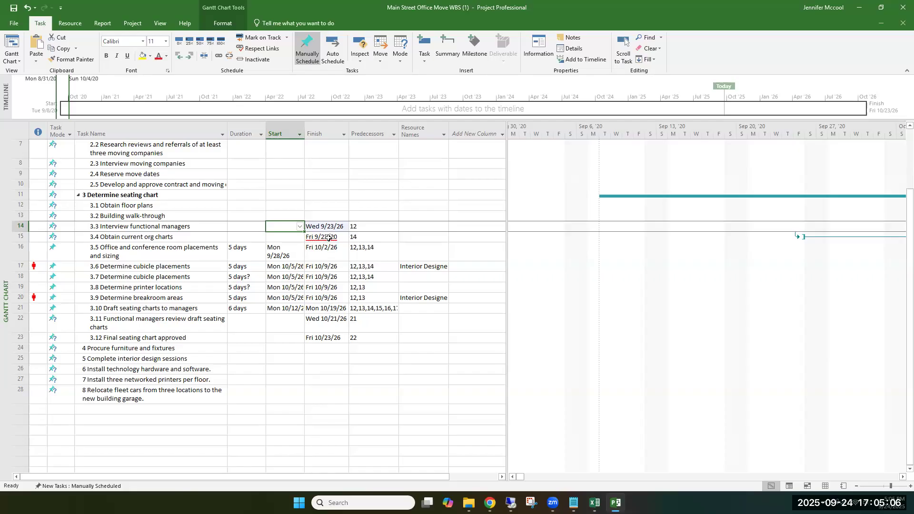
Step: Examine the scheduling problem of 3.4 Obtain current org charts in the Task Inspector, close the inspector and select the task's Finish date
right_click(329, 238)
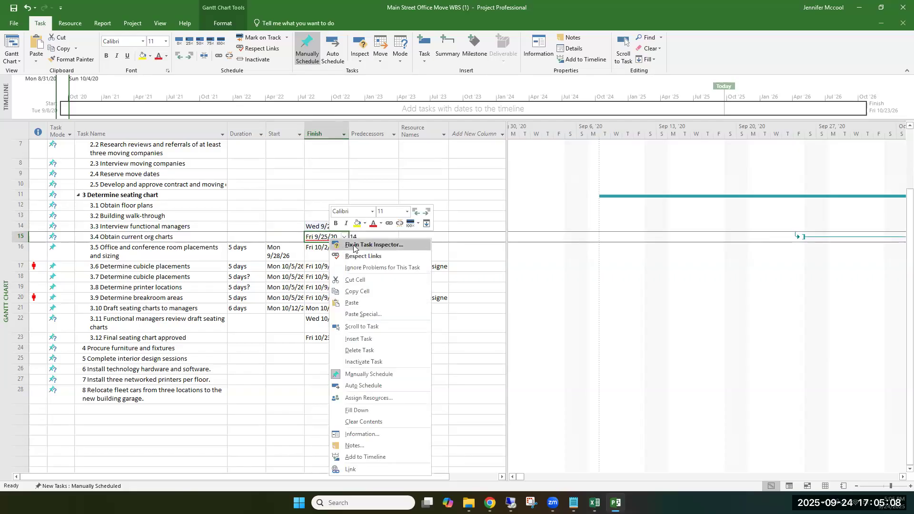
left_click(355, 246)
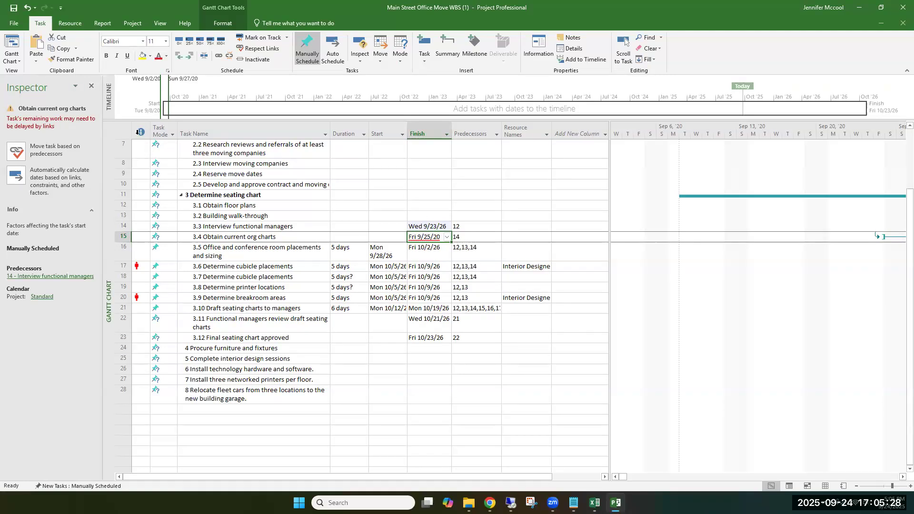
left_click(93, 87)
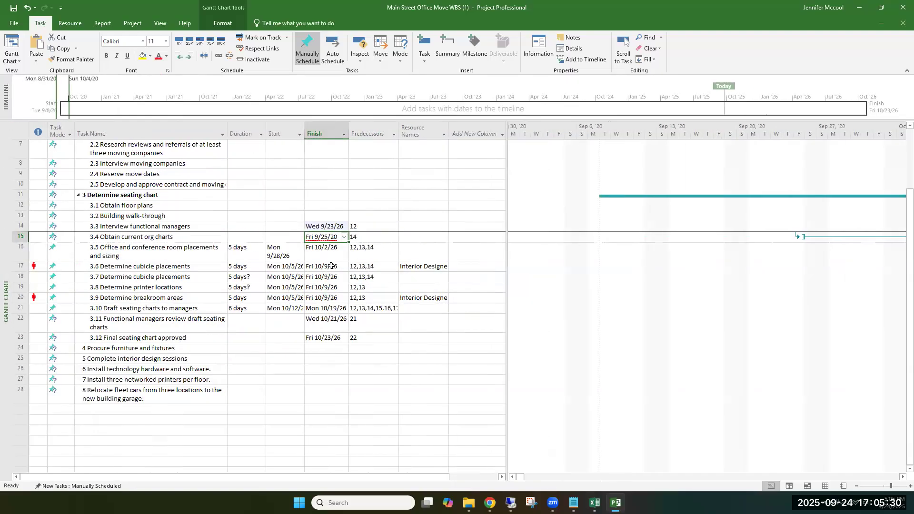
left_click(337, 237)
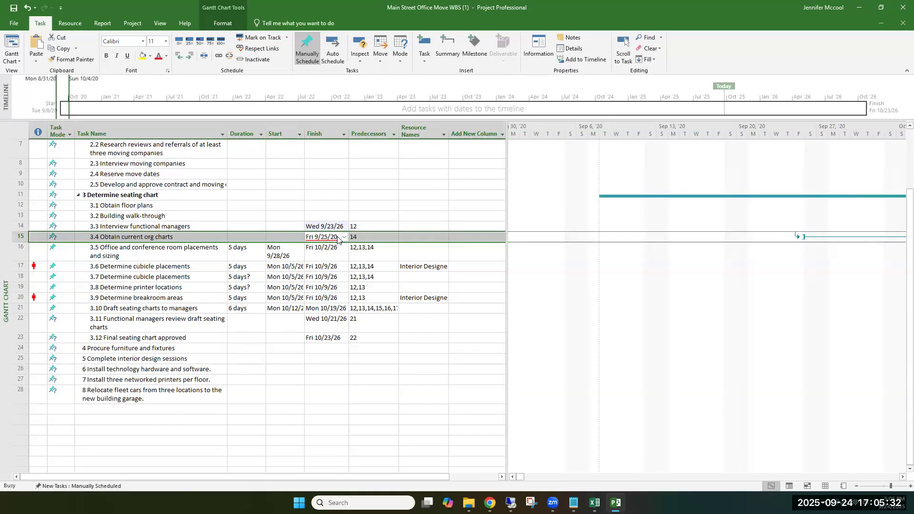
Step: Close the task's information dialog and set the Finish date of 3.4 Obtain current org charts to 9/25/26
left_click(583, 325)
left_click(338, 236)
left_click(339, 236)
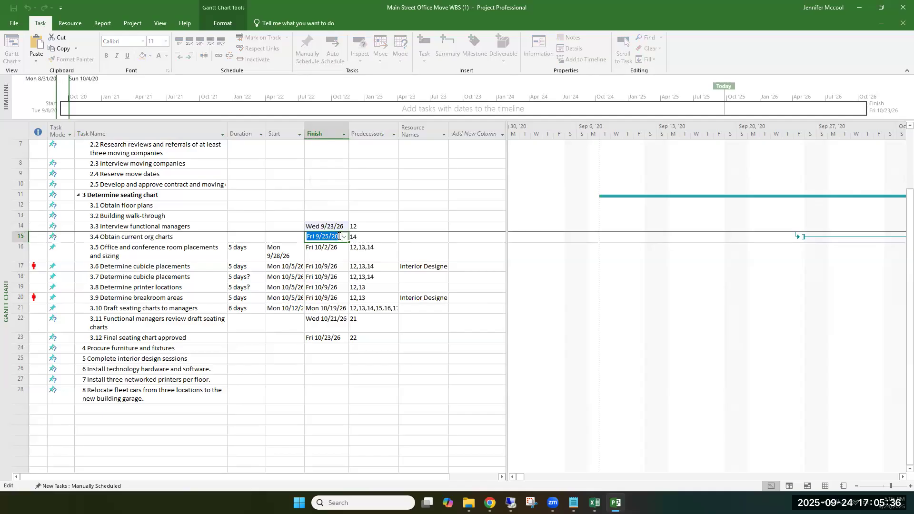
type("09/25/26")
Step: Set the Finish date of 3.2 Building walk-through to 9/21/26
left_click(326, 215)
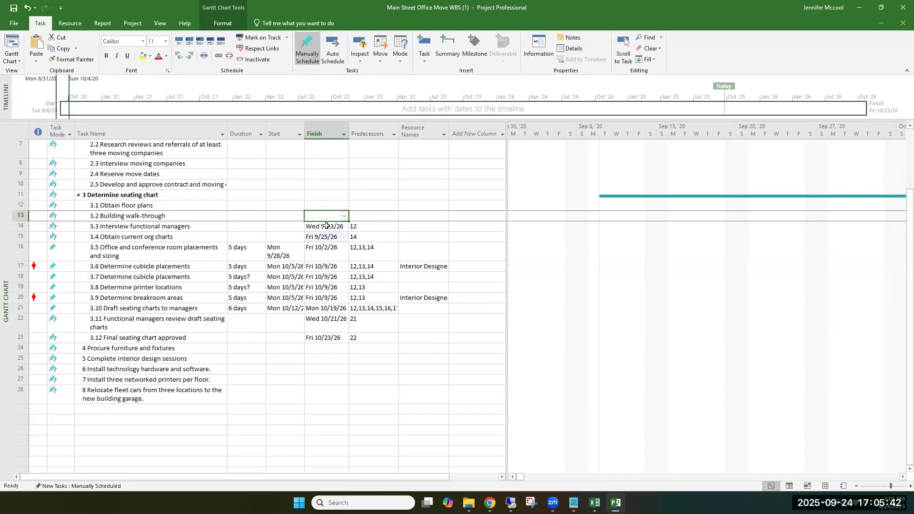
left_click(327, 226)
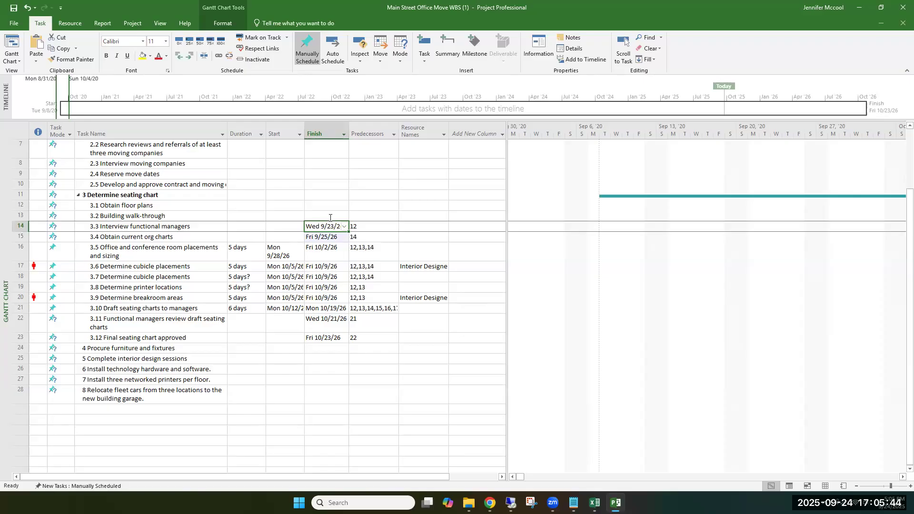
left_click(330, 217)
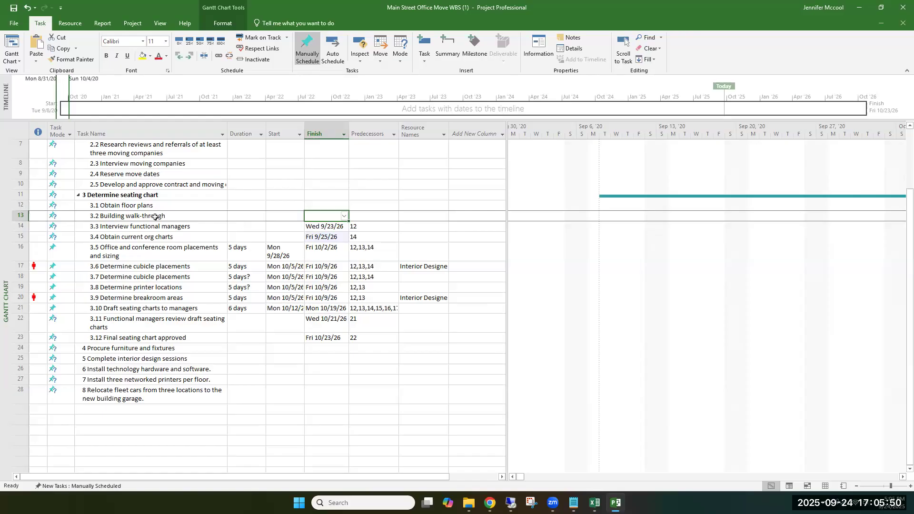
left_click(332, 218)
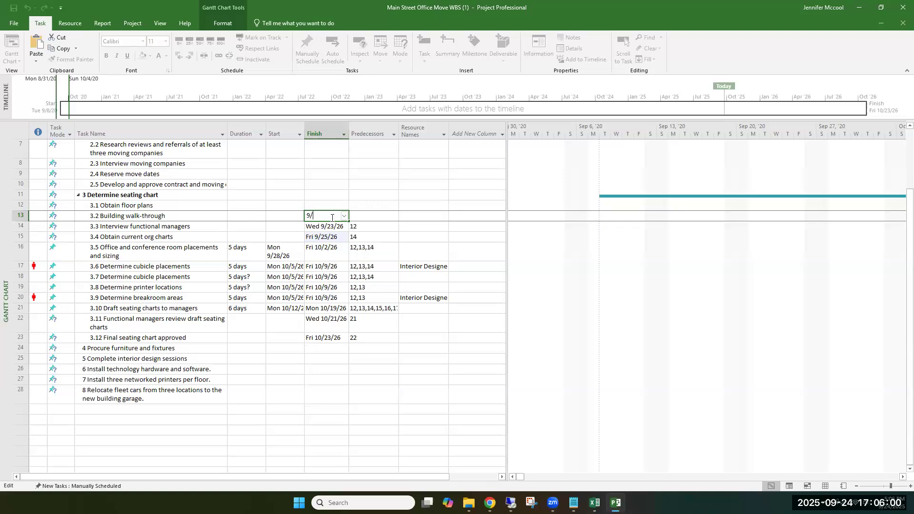
type("9/21/26")
left_click(335, 200)
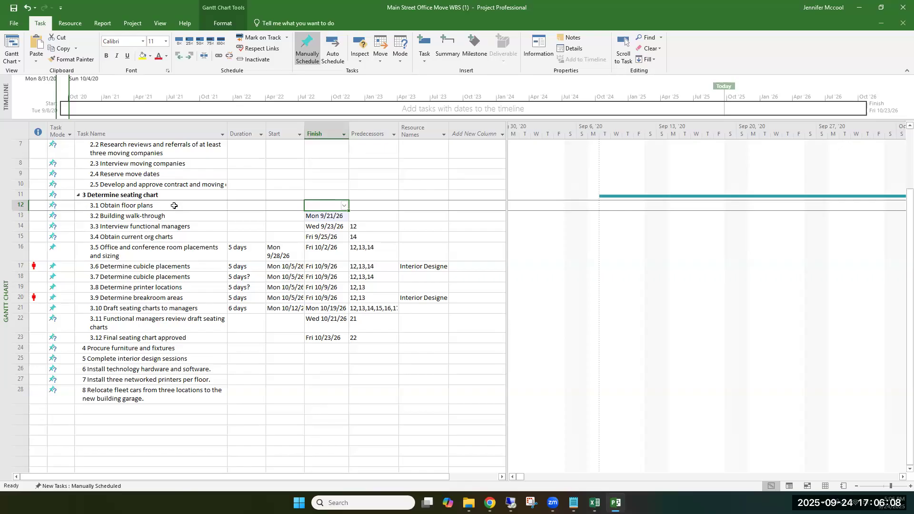
Step: Set the Finish date of 3.1 Obtain floor plans to 8/16/26
left_click(321, 206)
type("08/1")
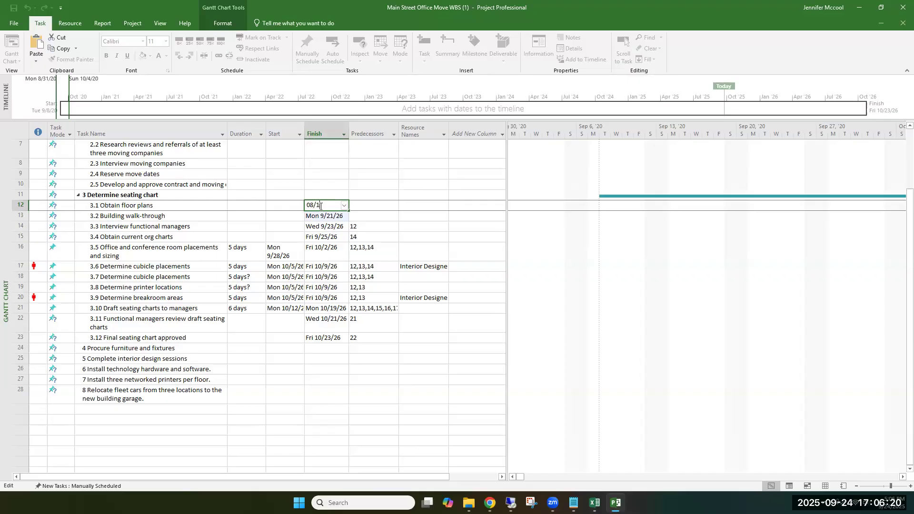
type("6/26")
key("Return")
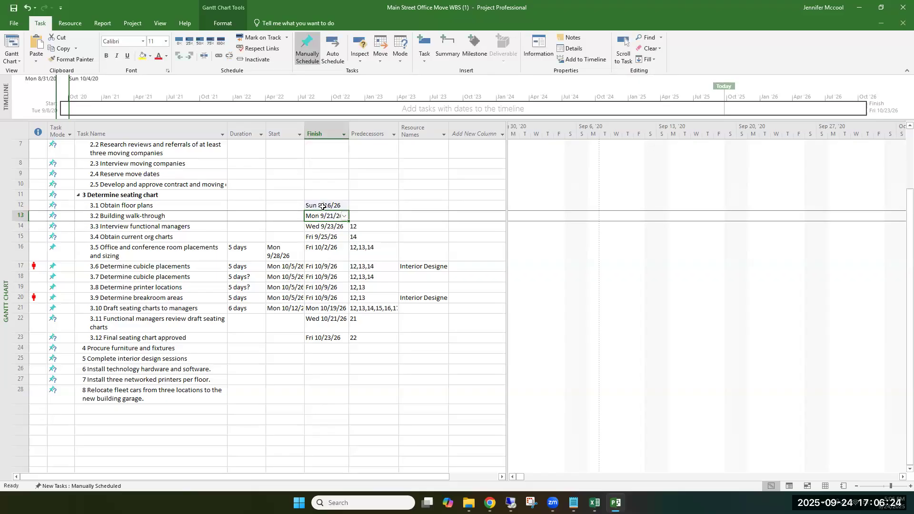
Step: Correct the Finish date of 3.1 Obtain floor plans to 9/16/26
left_click(321, 206)
double_click(321, 206)
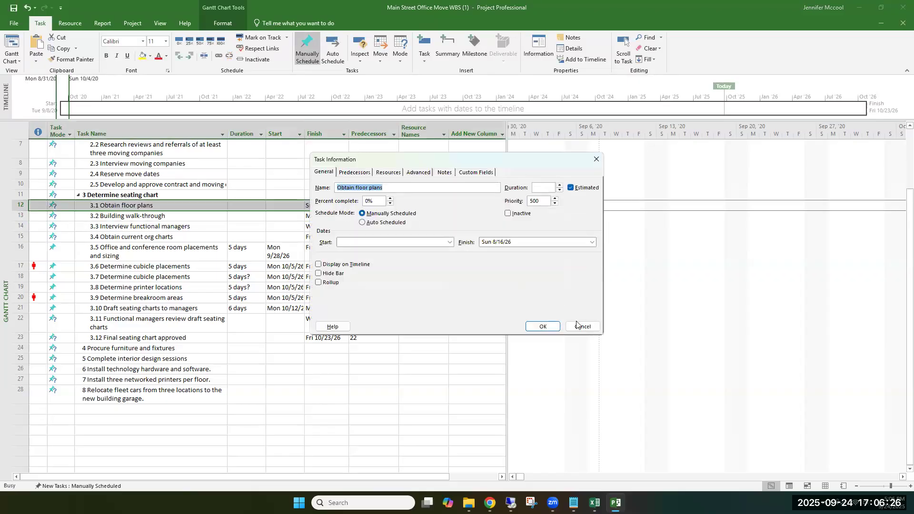
key("Escape")
left_click(321, 205)
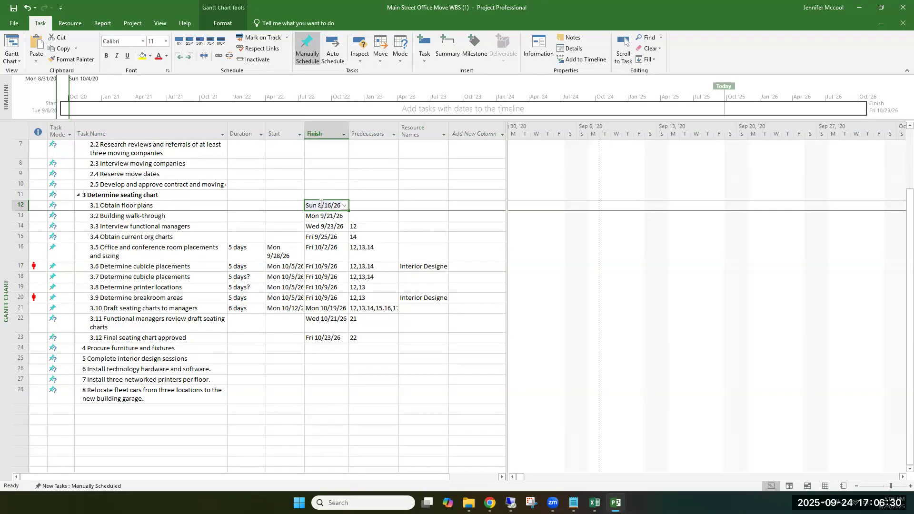
type("09/")
type("11/")
type("26")
left_click(389, 211)
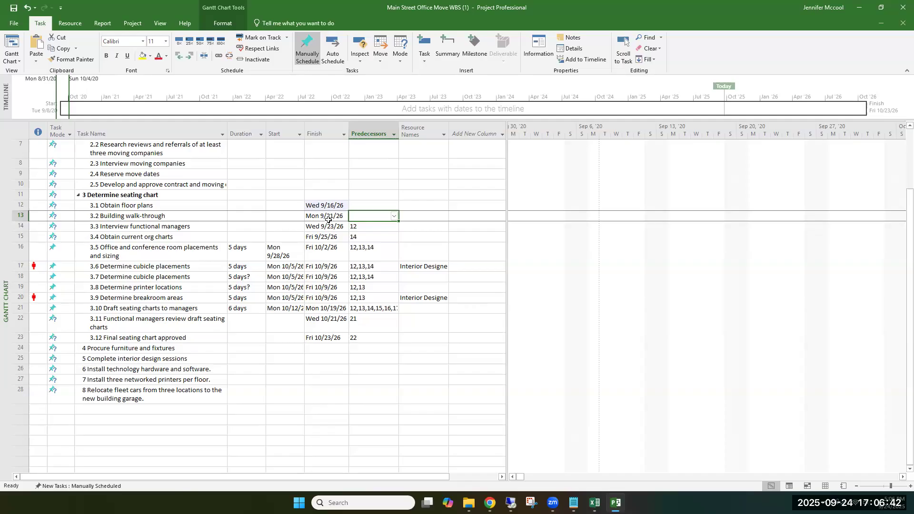
Step: Set the Start date of 3.1 Obtain floor plans to 9/14/26 and widen the Start column to fit its dates
left_click(278, 205)
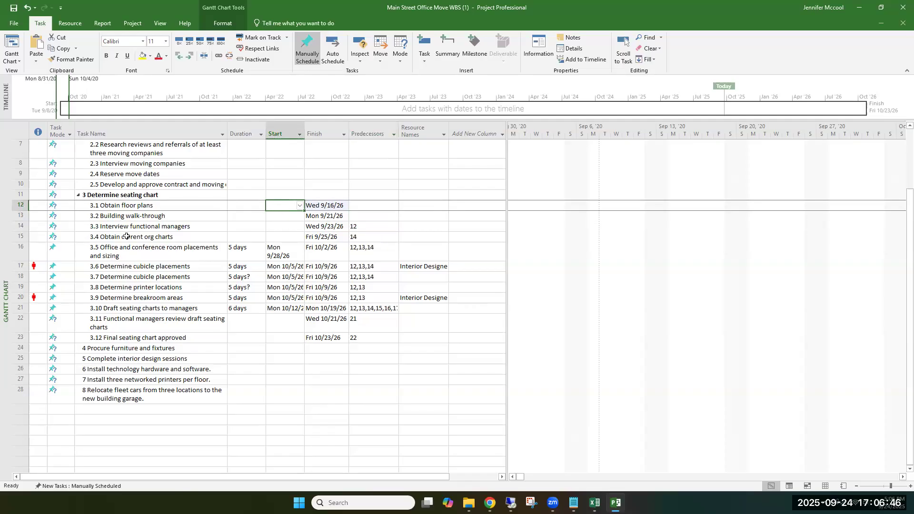
left_click(300, 207)
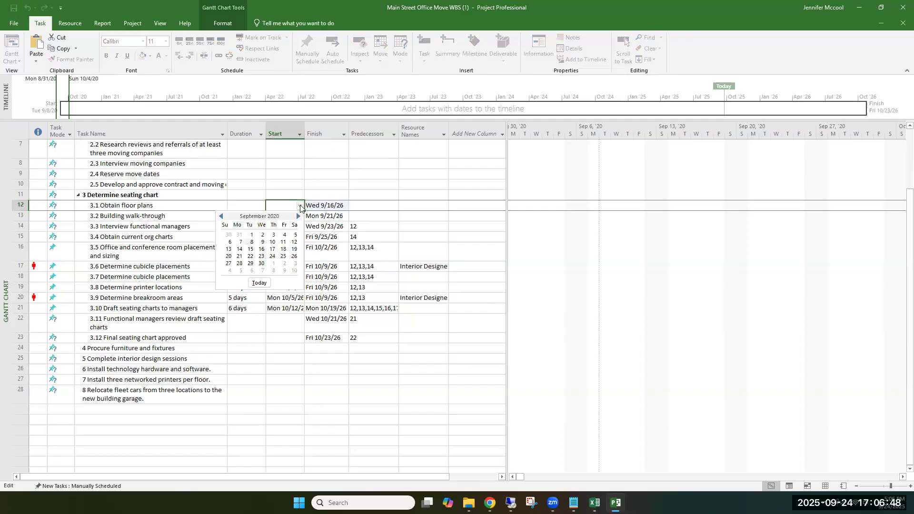
left_click(278, 205)
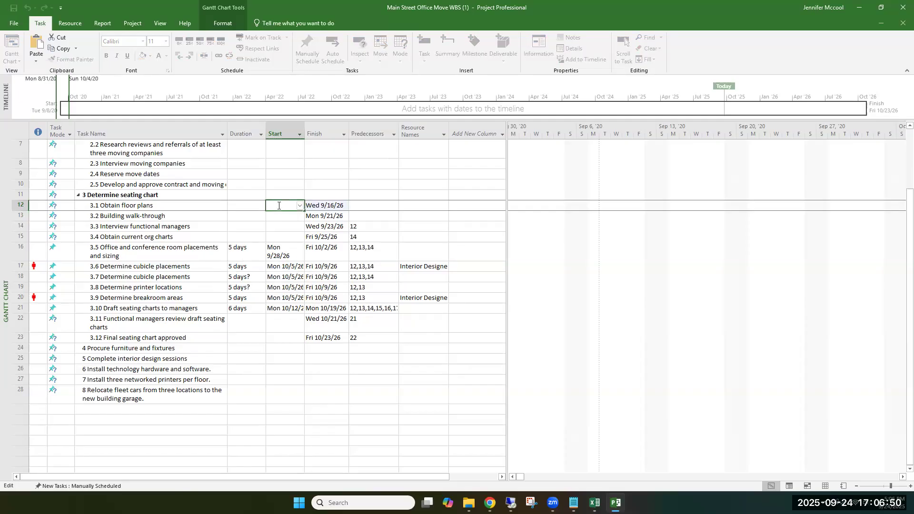
type("09/")
type("14/2")
key("Return")
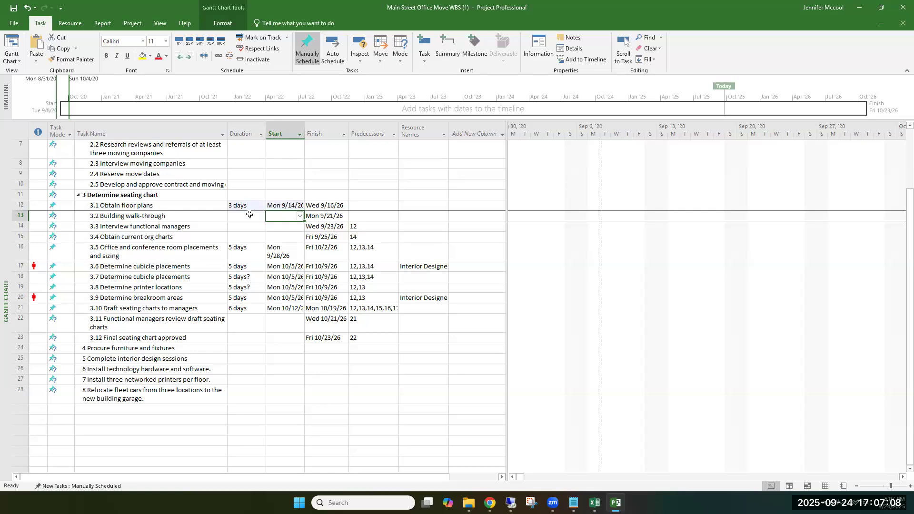
double_click(305, 129)
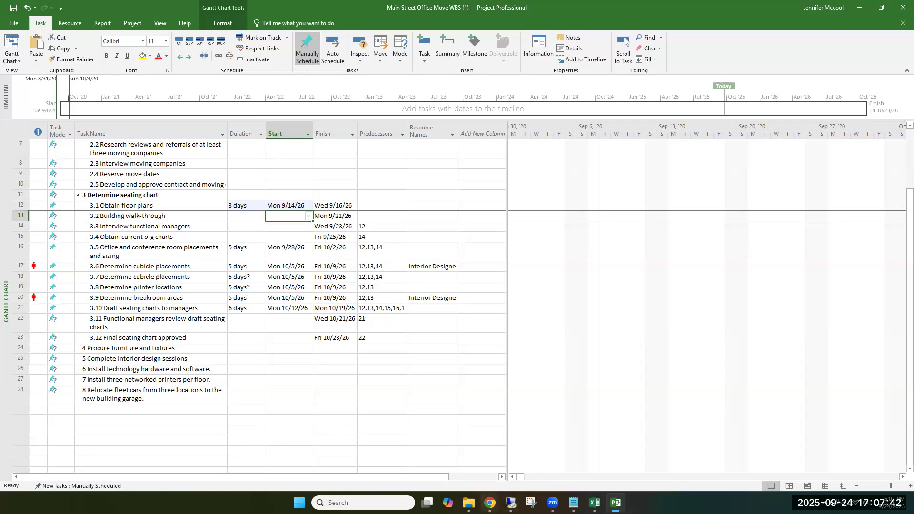
Step: Switch to the Module 5 assignment page in Chrome and read the remaining instructions down to what to turn in
left_click(490, 502)
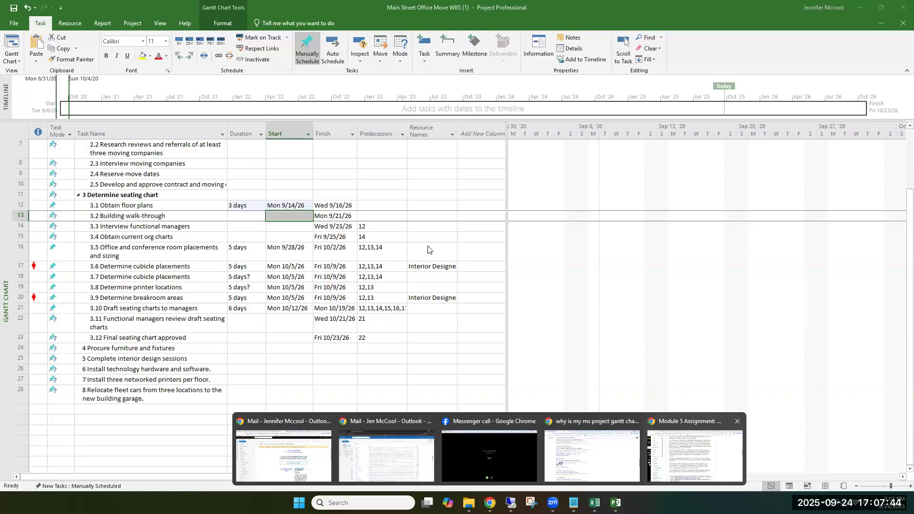
left_click(695, 453)
scroll(422, 326, "down", 15)
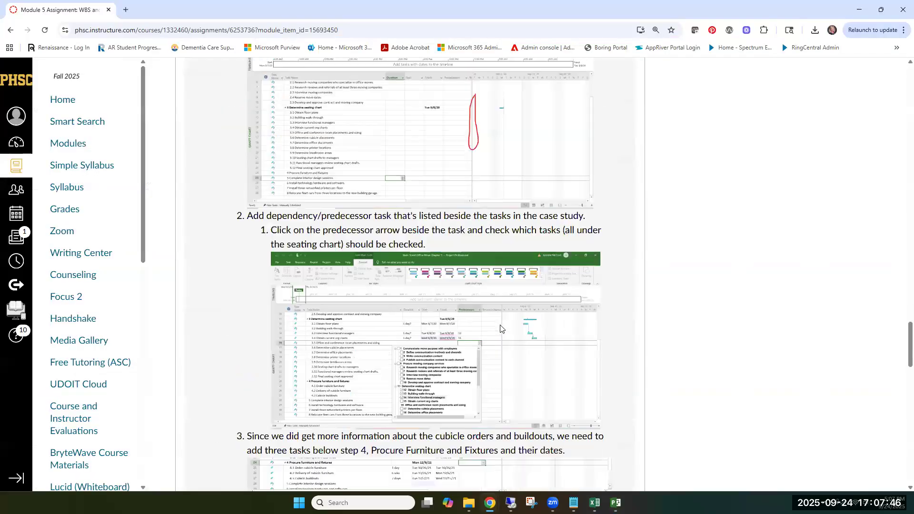
scroll(500, 328, "down", 2)
scroll(500, 328, "down", 4)
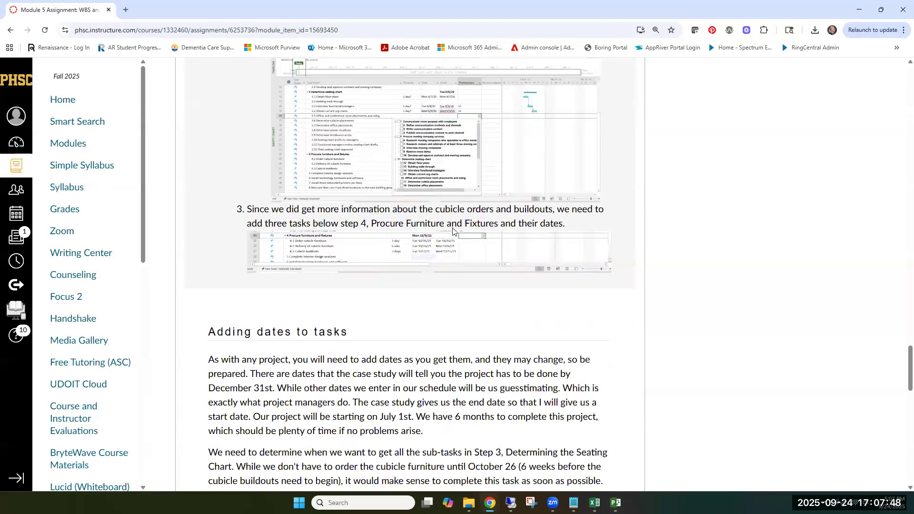
scroll(478, 269, "down", 3)
scroll(479, 270, "down", 12)
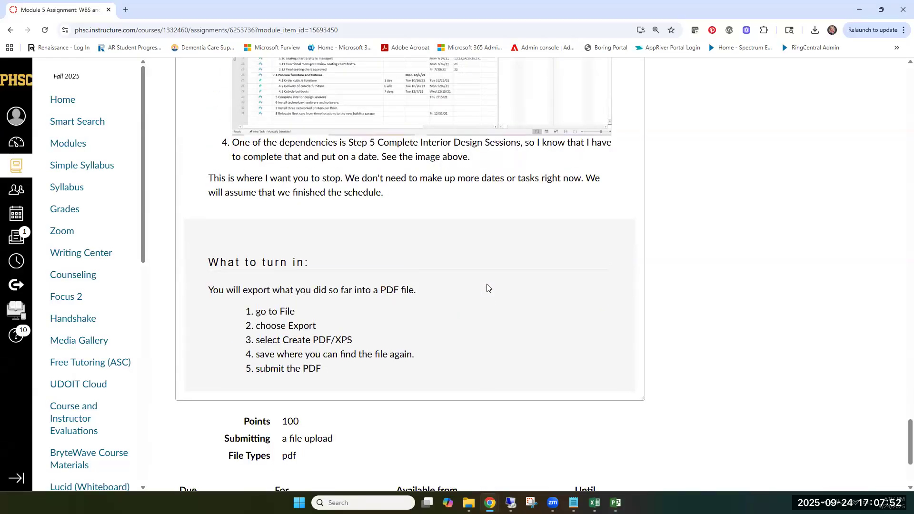
scroll(487, 288, "down", 1)
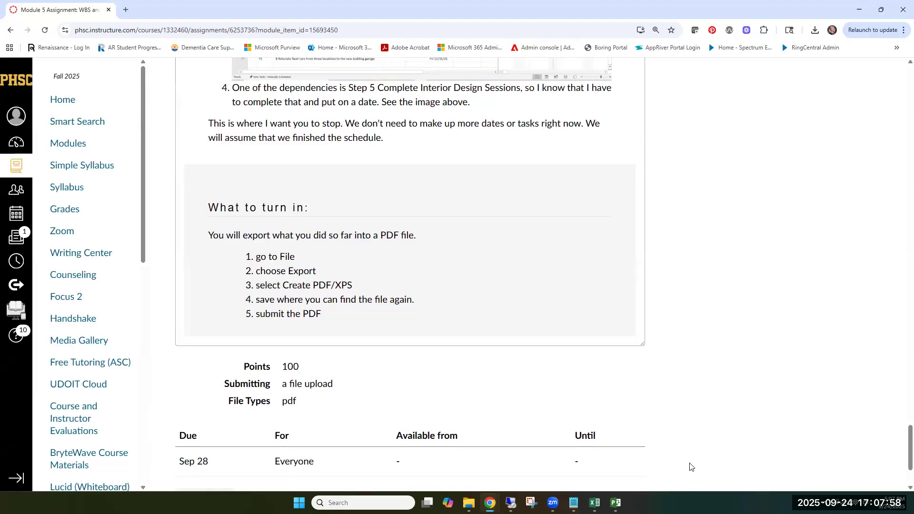
Step: Switch back to Project and export the whole schedule as the PDF Main Street Office Move WBS (1) in the Downloads folder
mouse_move(623, 498)
left_click(615, 502)
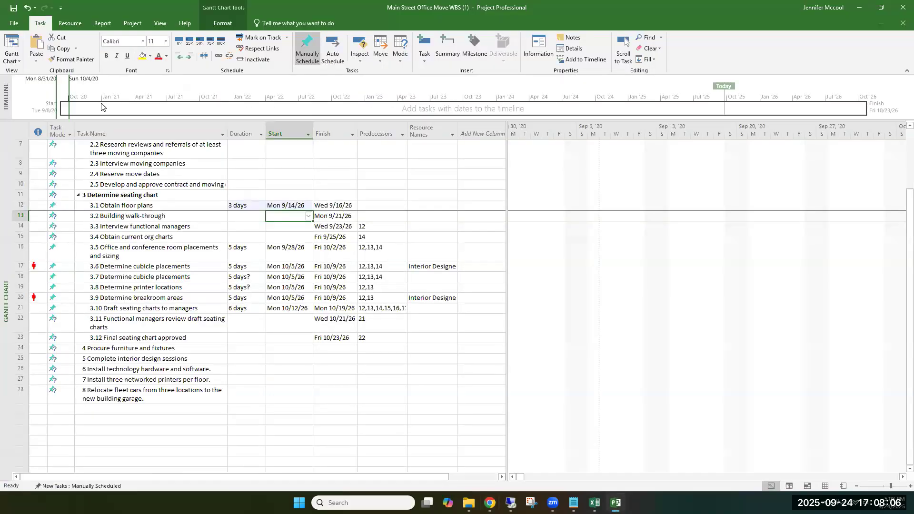
left_click(14, 24)
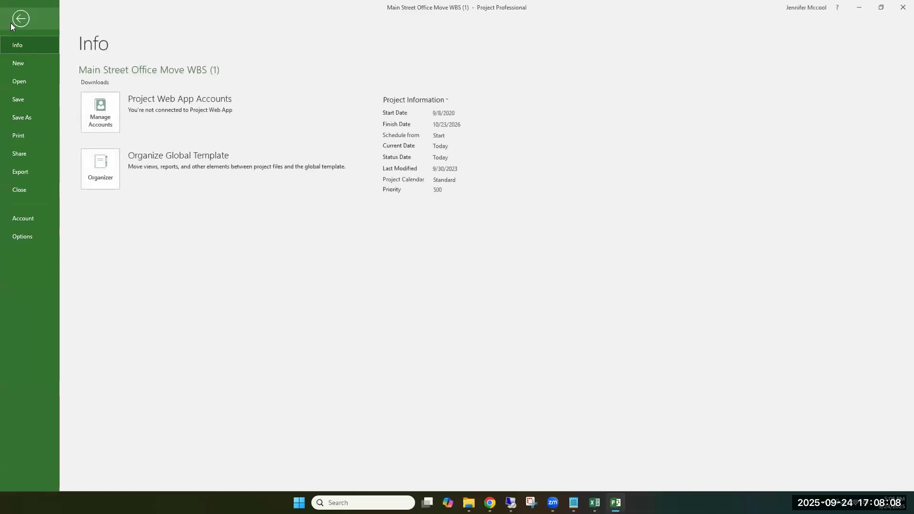
left_click(22, 172)
left_click(268, 134)
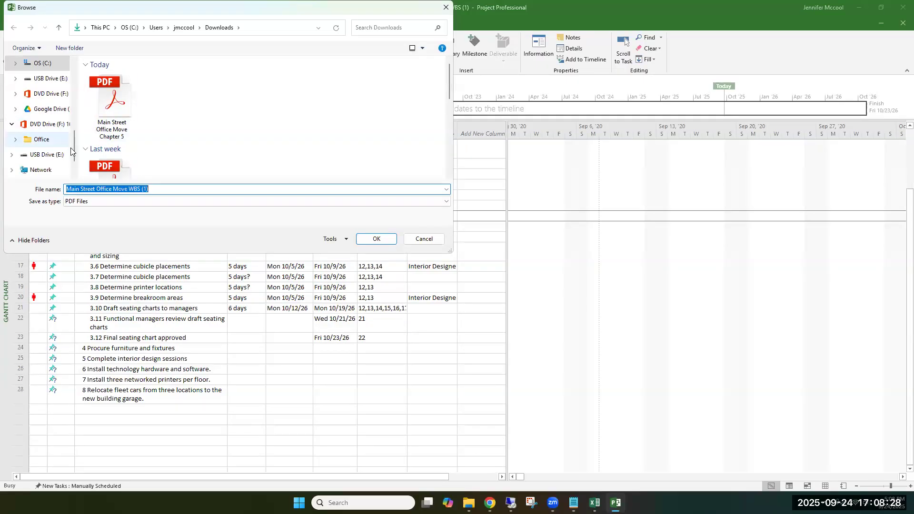
left_click_drag(74, 141, 75, 73)
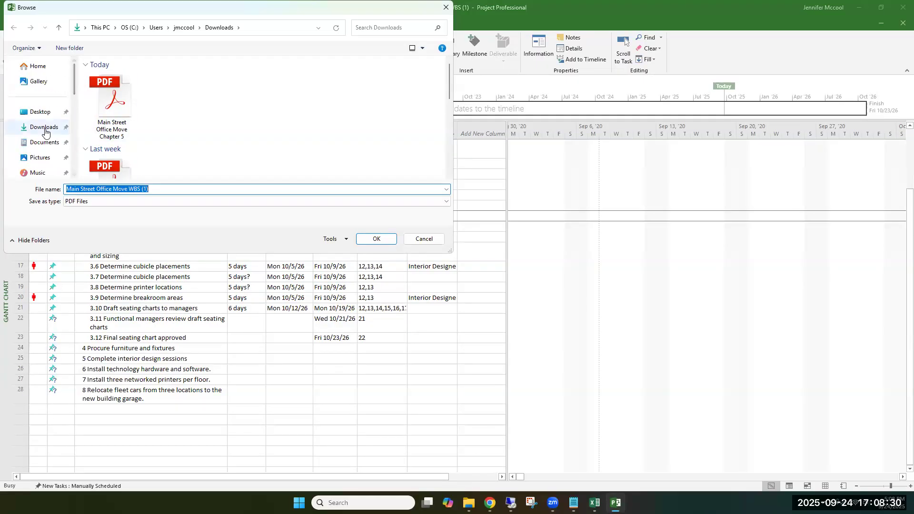
left_click(43, 126)
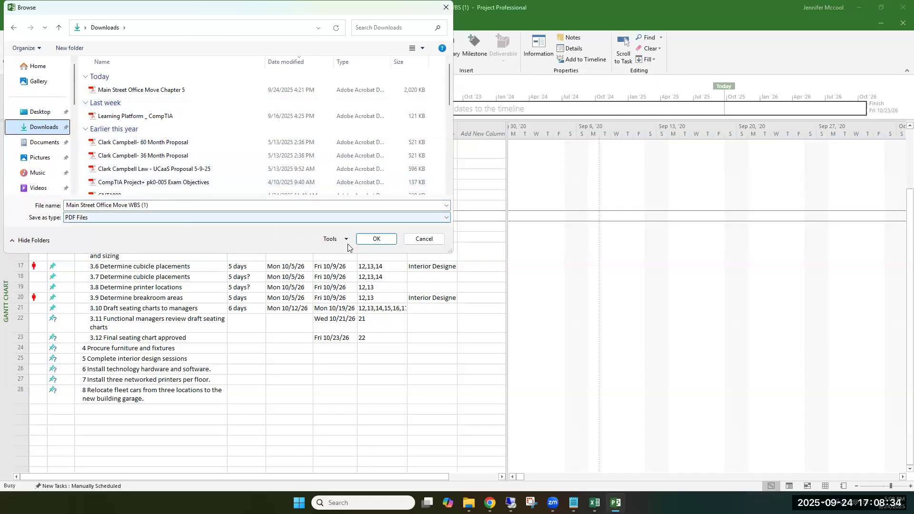
left_click(382, 241)
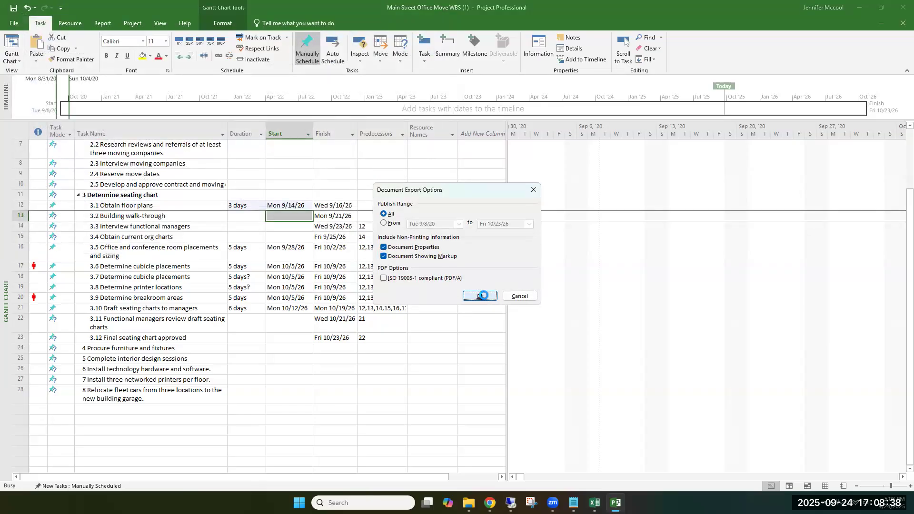
left_click(490, 295)
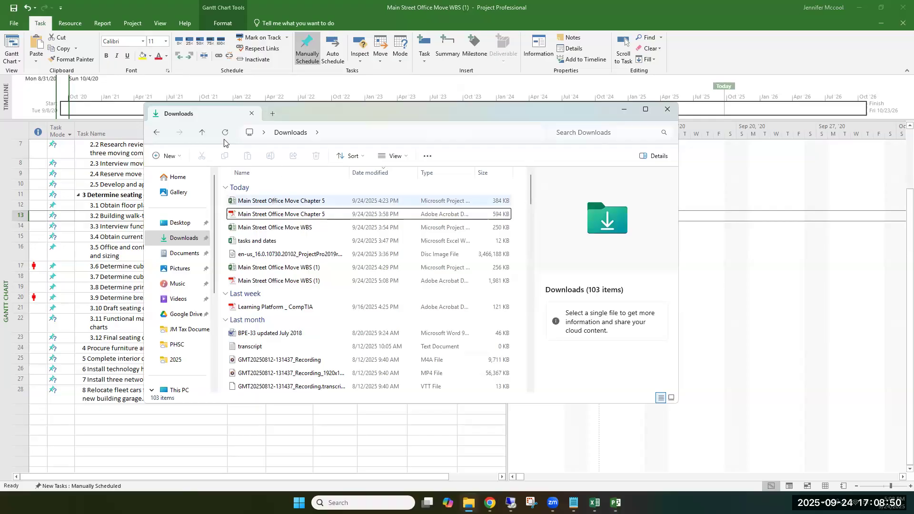
Step: Refresh the Downloads folder and open the exported PDF Main Street Office Move WBS (1) in a maximized window
left_click(225, 133)
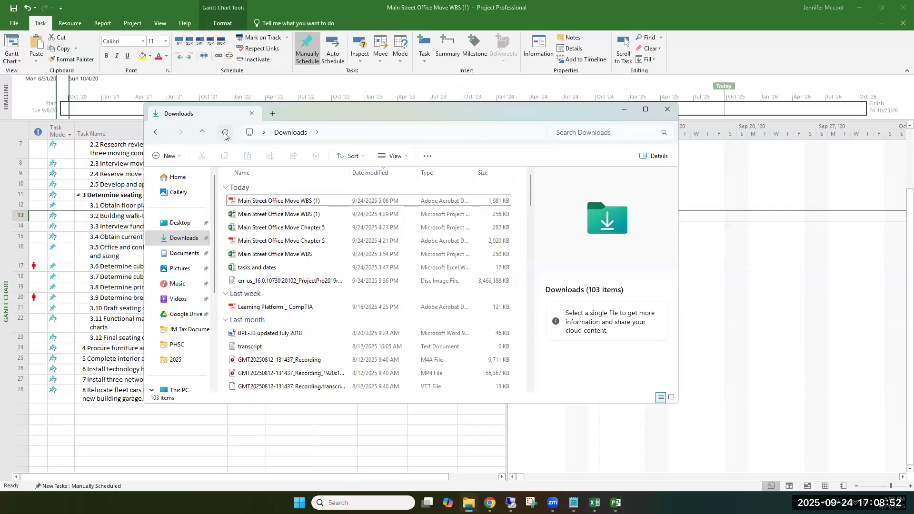
double_click(269, 202)
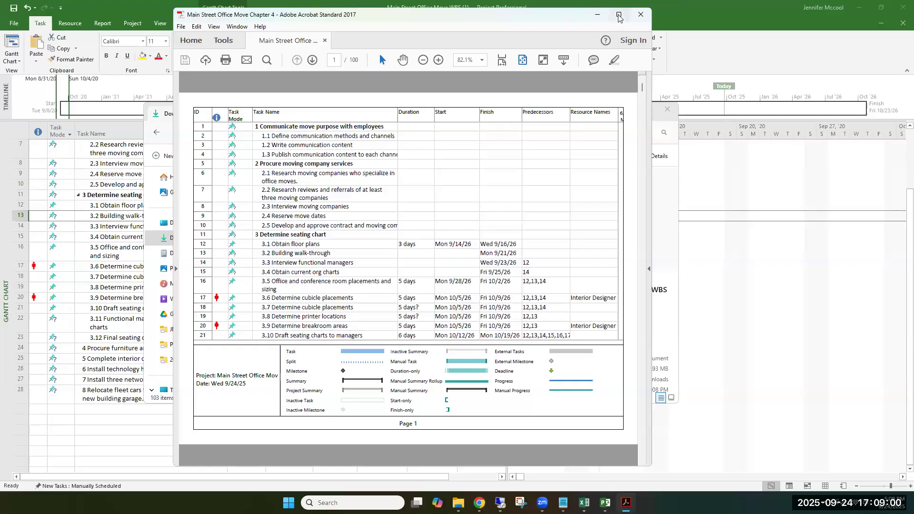
left_click(619, 17)
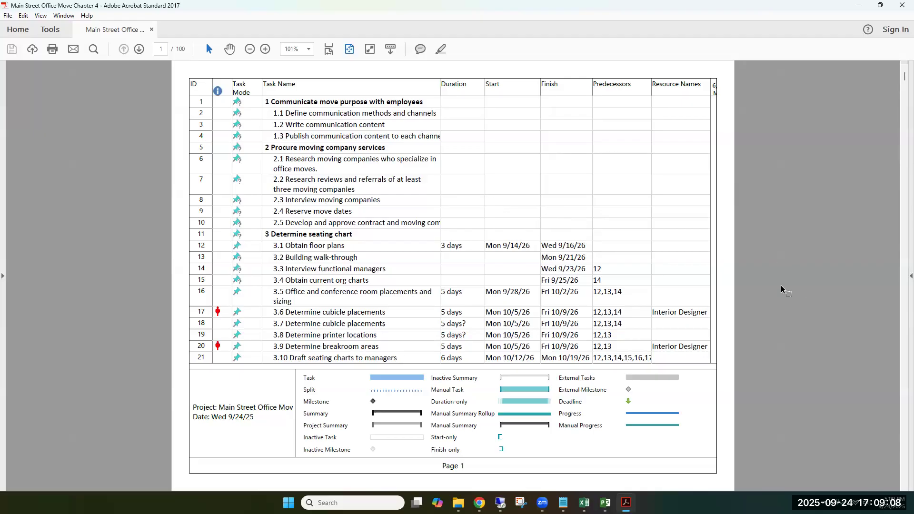
Step: Examine the task table on the first two pages of the exported PDF, then minimize the PDF and Downloads windows
scroll(662, 229, "down", 1)
scroll(663, 230, "up", 1)
scroll(611, 211, "down", 1)
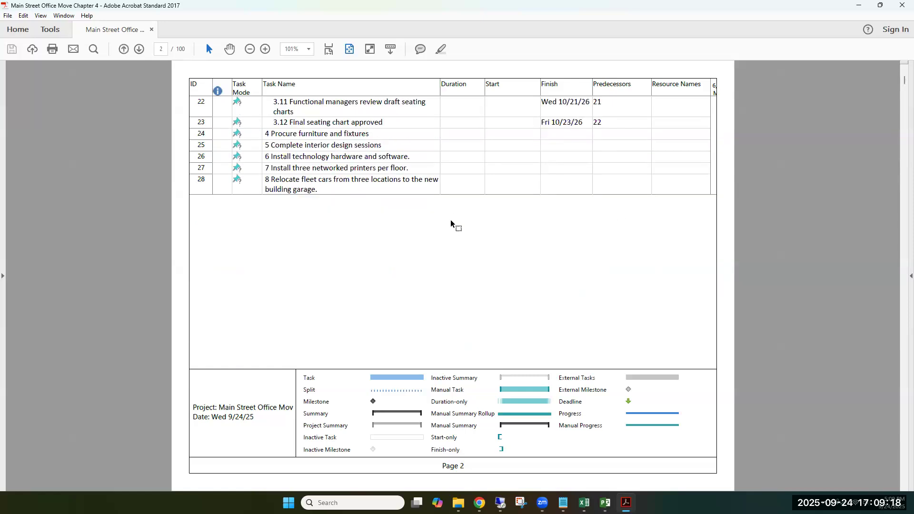
scroll(460, 238, "up", 1)
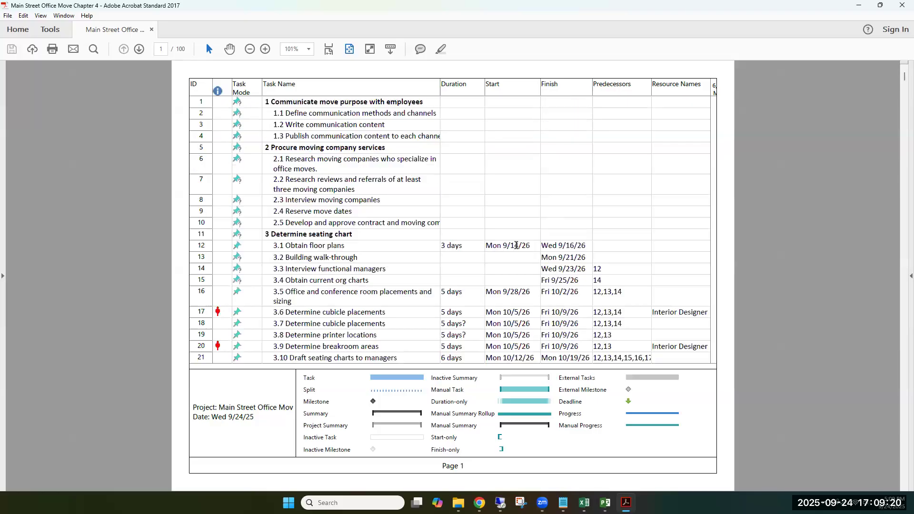
left_click(901, 278)
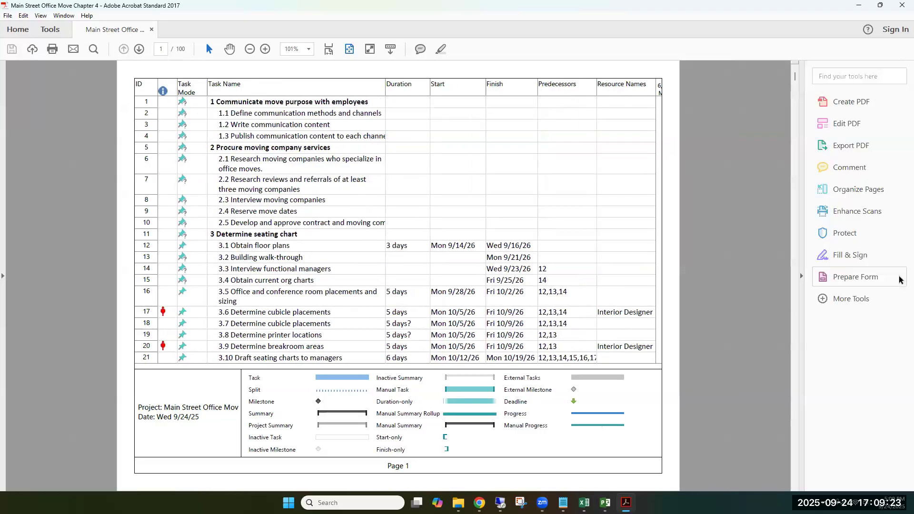
left_click(801, 276)
mouse_move(661, 271)
left_mouse_down()
mouse_move(562, 264)
mouse_move(649, 267)
left_mouse_up()
left_click(649, 288)
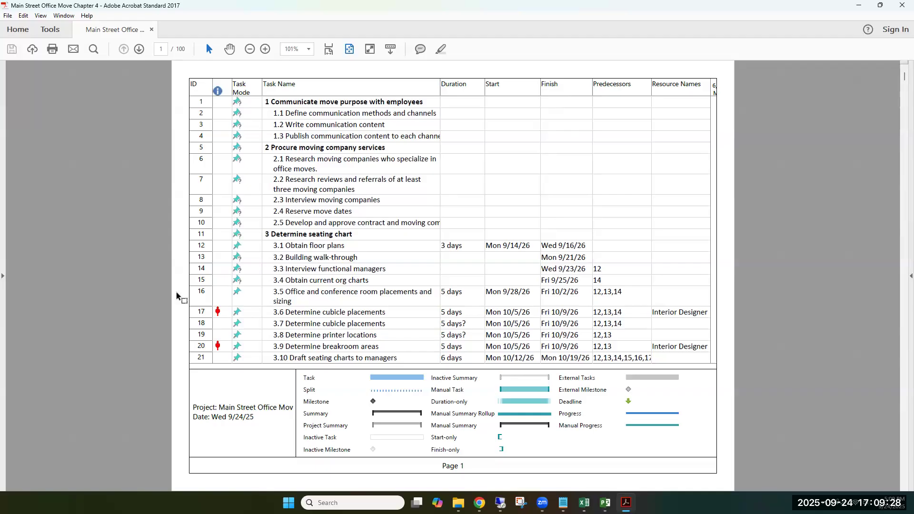
scroll(563, 270, "down", 3)
scroll(566, 270, "up", 3)
left_click(857, 9)
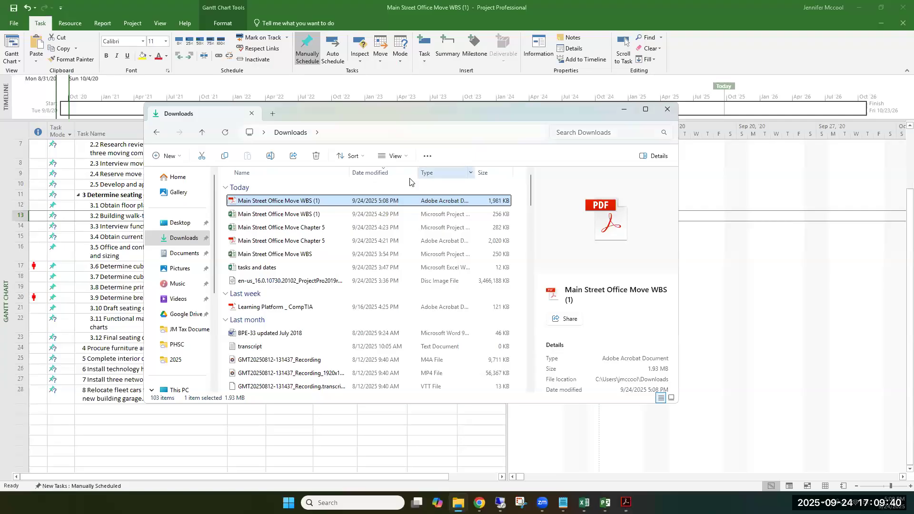
left_click(619, 107)
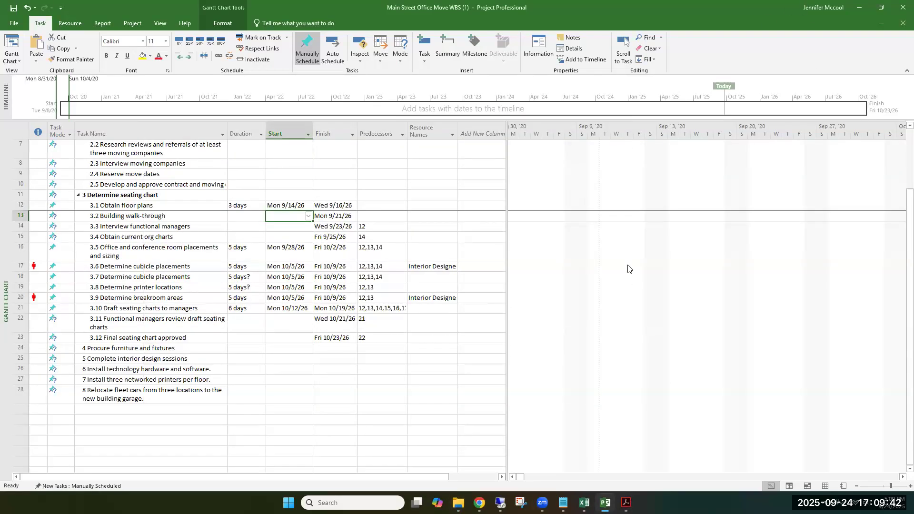